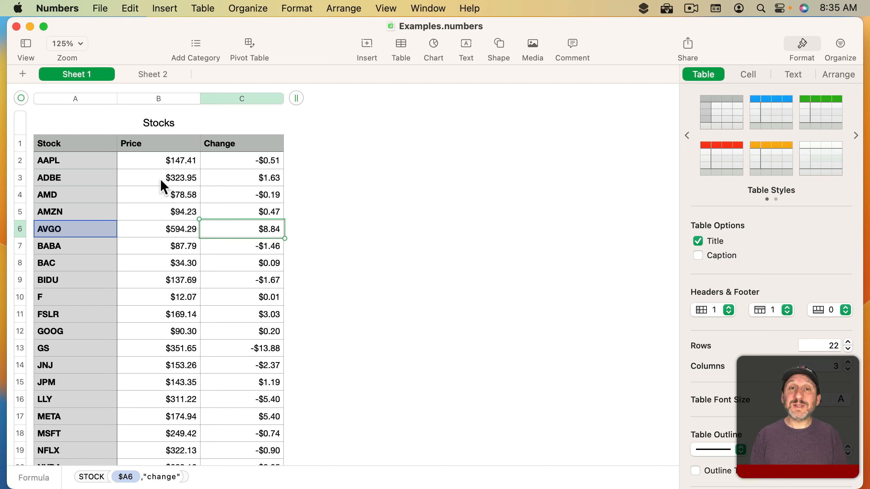
click(250, 158)
click(251, 178)
click(251, 198)
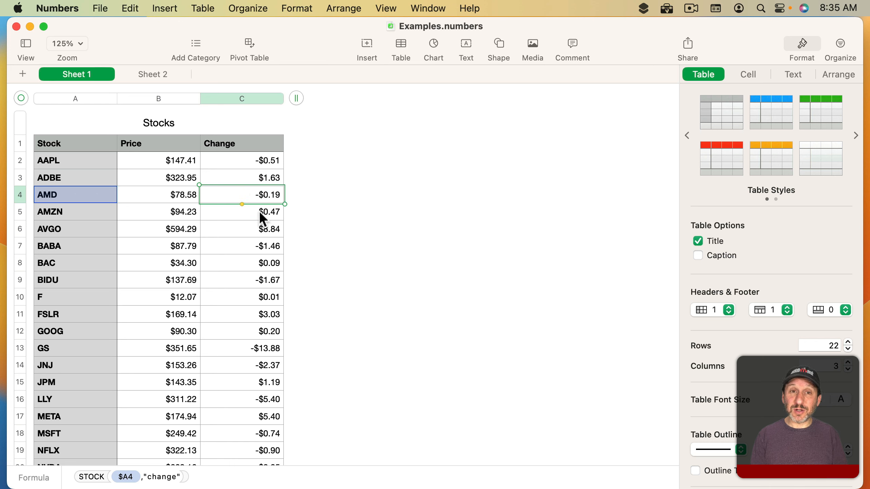
Step: Add a conditional highlighting rule to the Change column that gives numbers greater than 0 a Green Fill
click(242, 98)
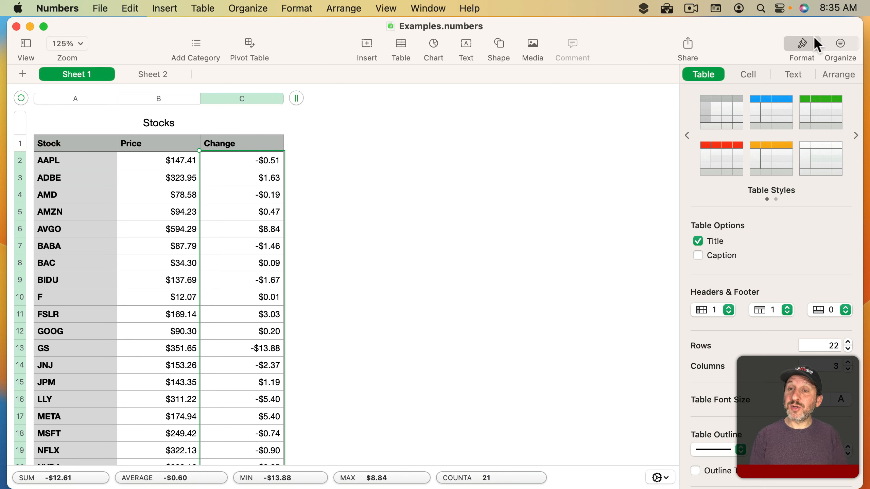
click(749, 73)
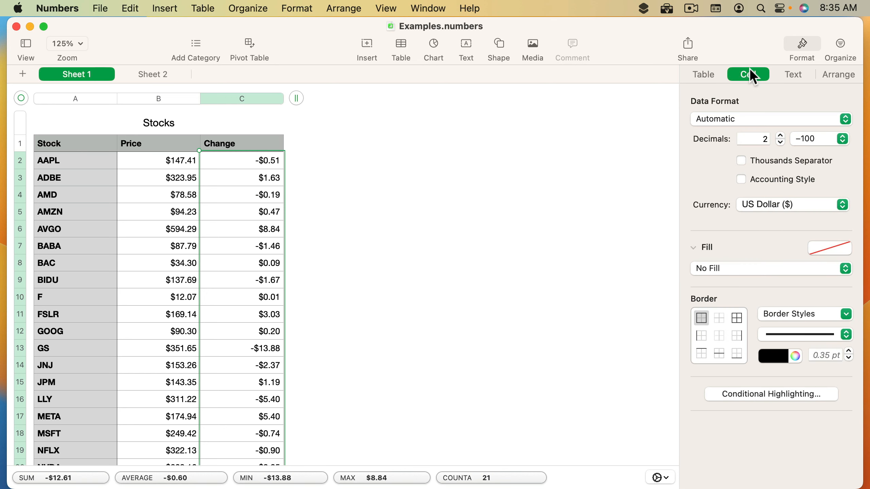
click(773, 393)
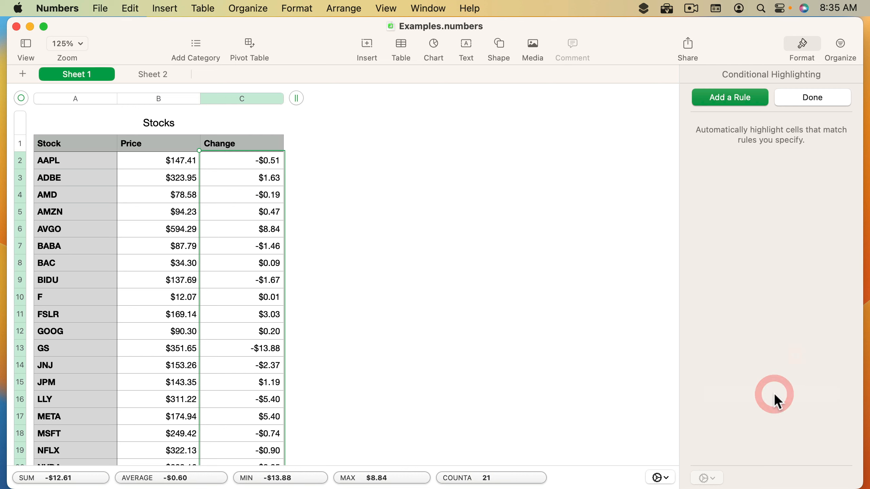
click(735, 95)
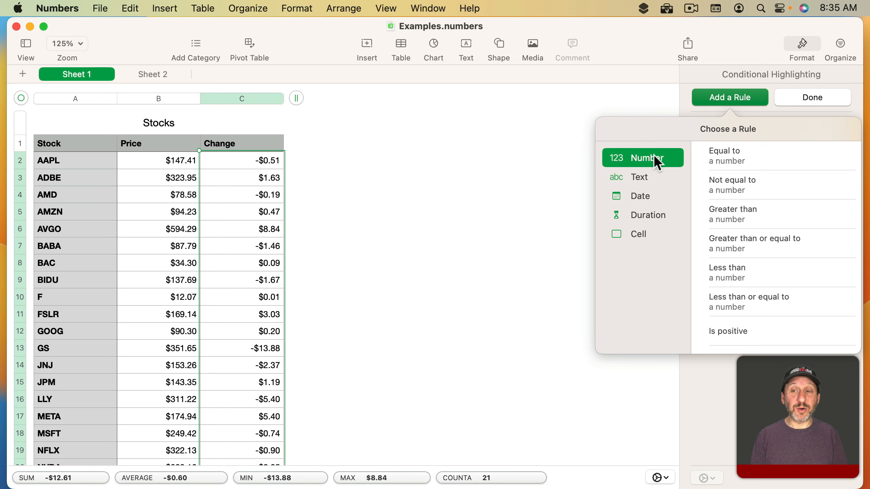
click(734, 213)
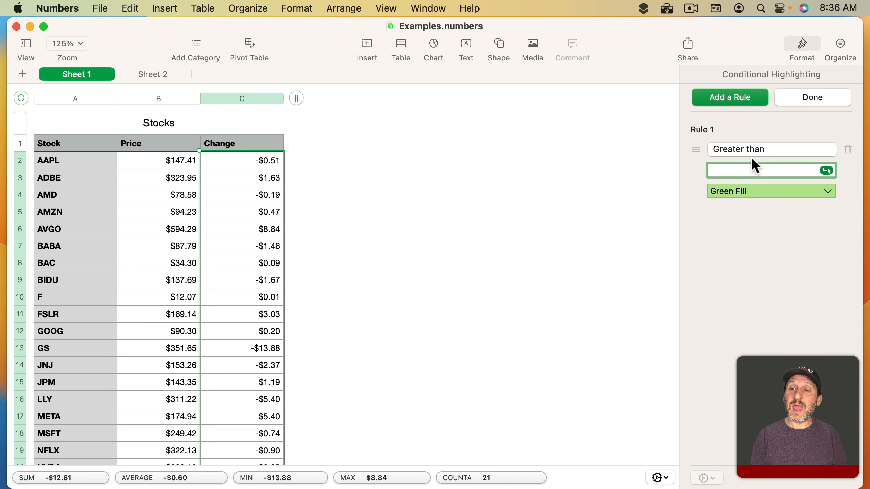
text(0)
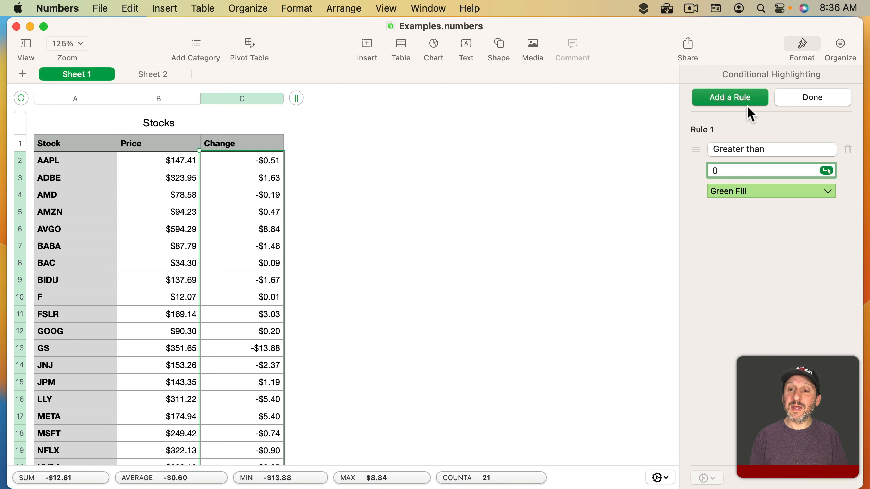
Step: Add a second rule to the Change column that gives numbers less than 0 a Red Fill, and finish the rules
click(743, 94)
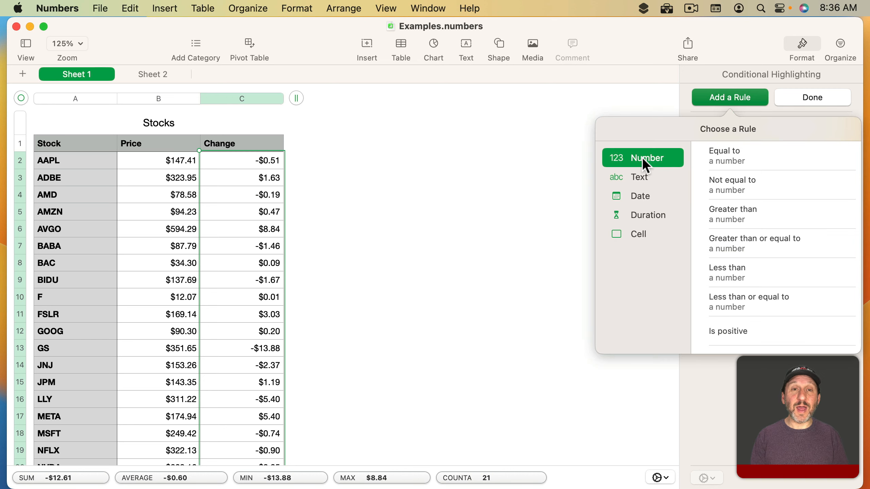
click(731, 280)
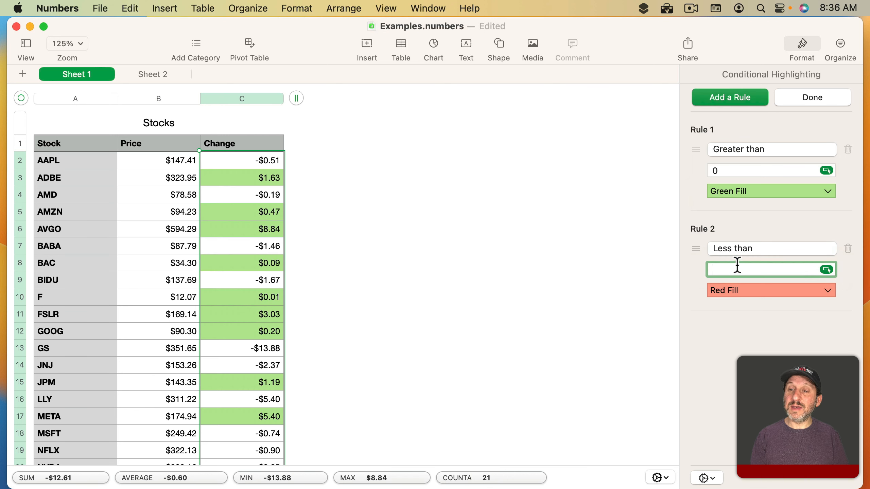
text(0)
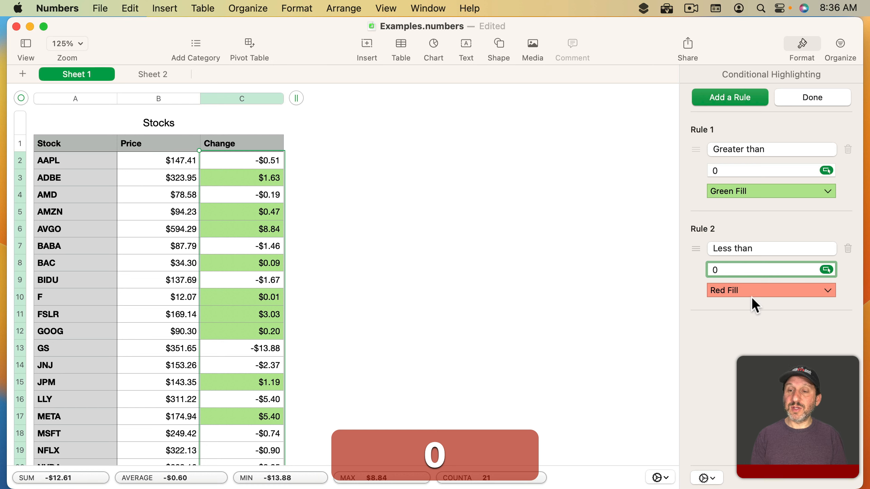
click(810, 103)
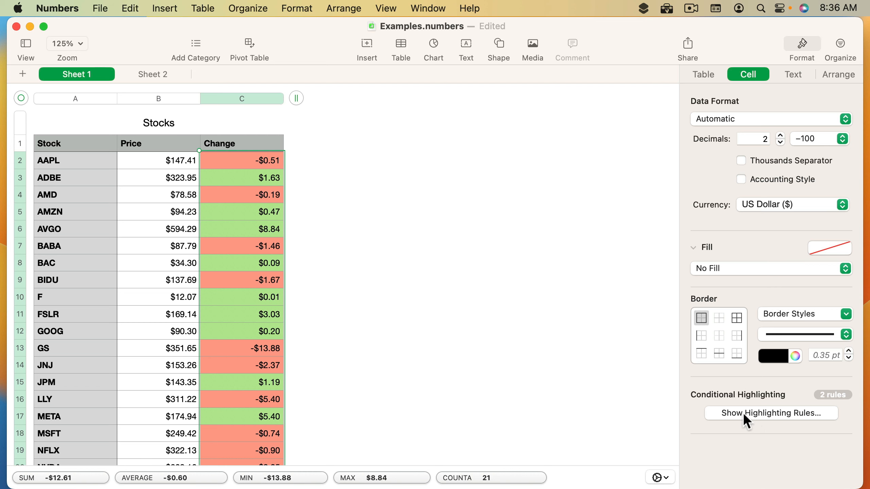
Step: Restyle the Change column's highlighting rules, using Green Text for values above 0 and Red Text for values below 0
click(790, 413)
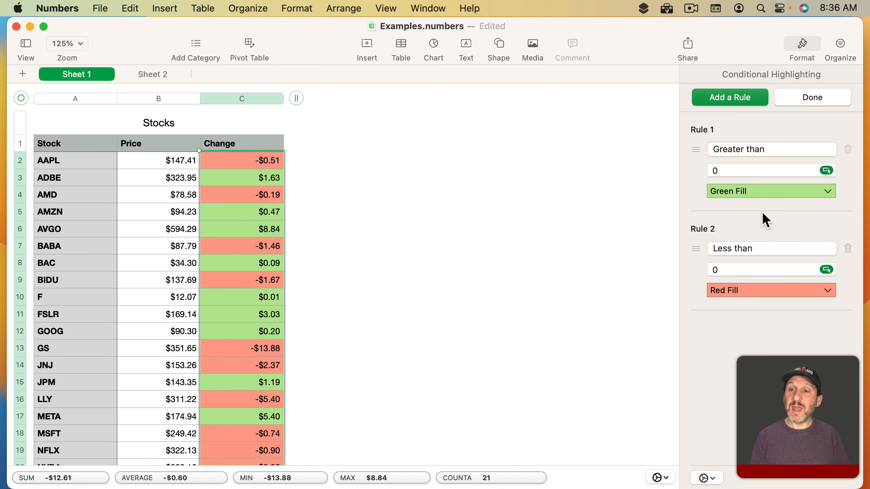
click(765, 191)
click(739, 302)
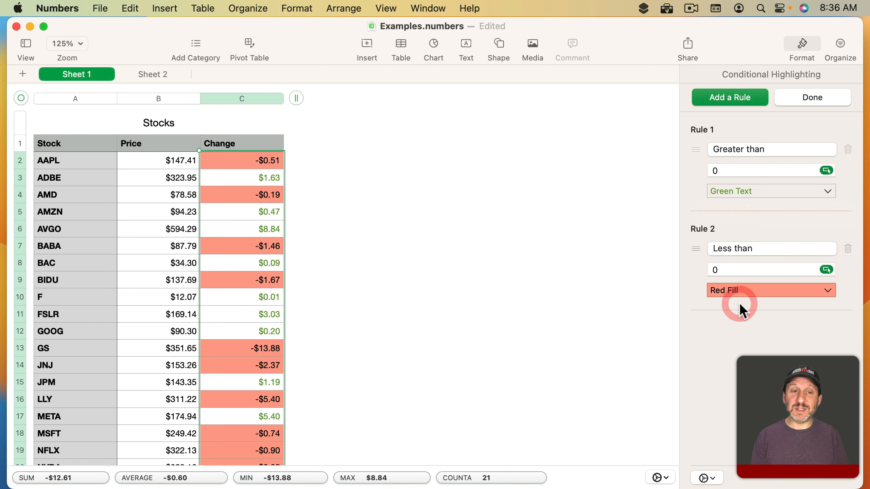
click(759, 289)
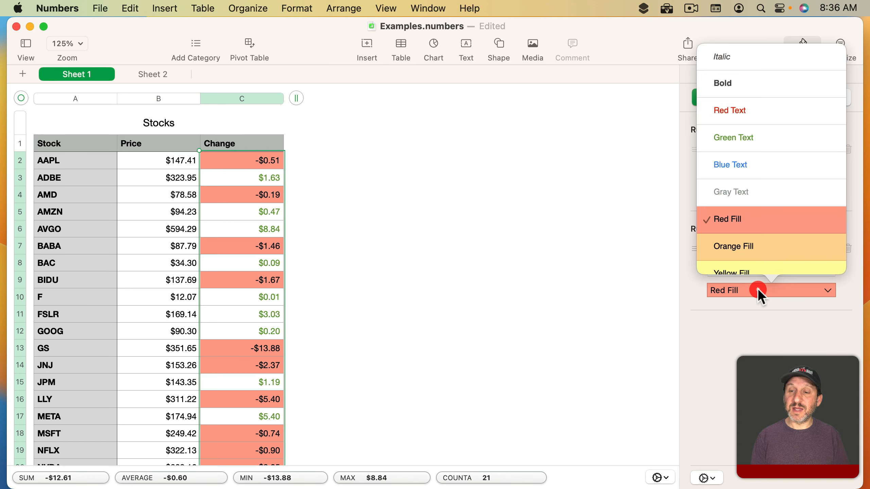
click(744, 109)
click(487, 166)
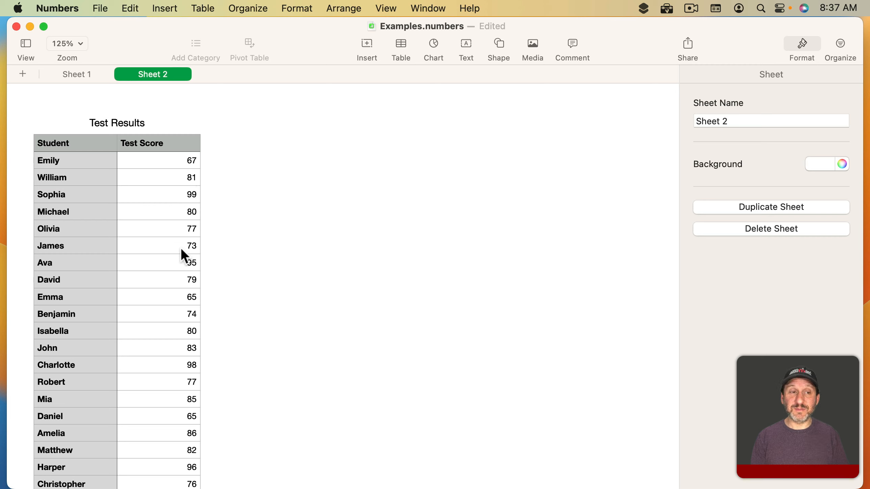
Step: Add a highlighting rule to Sheet 2's Test Score column that gives numbers greater than or equal to 90 a Green Fill
click(160, 159)
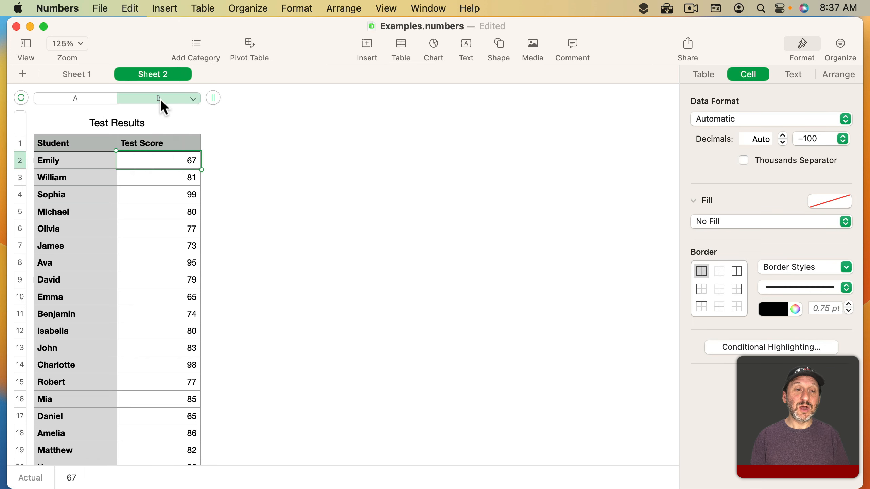
click(161, 98)
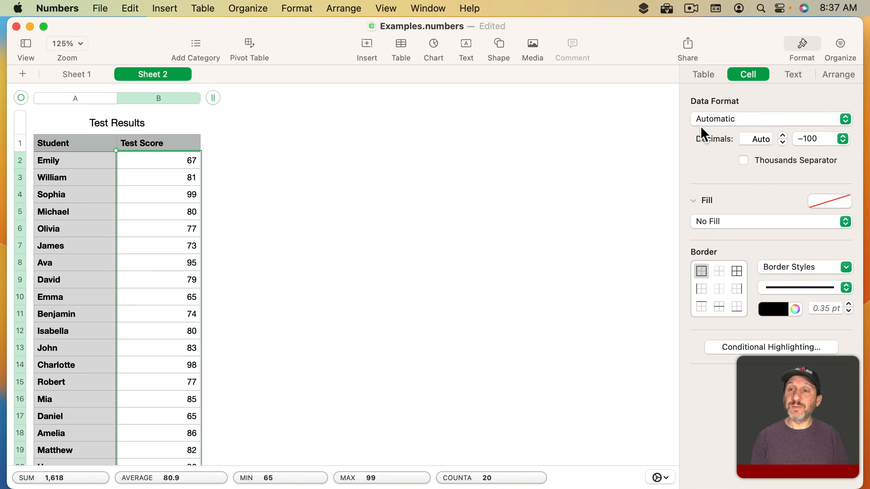
click(750, 349)
click(728, 96)
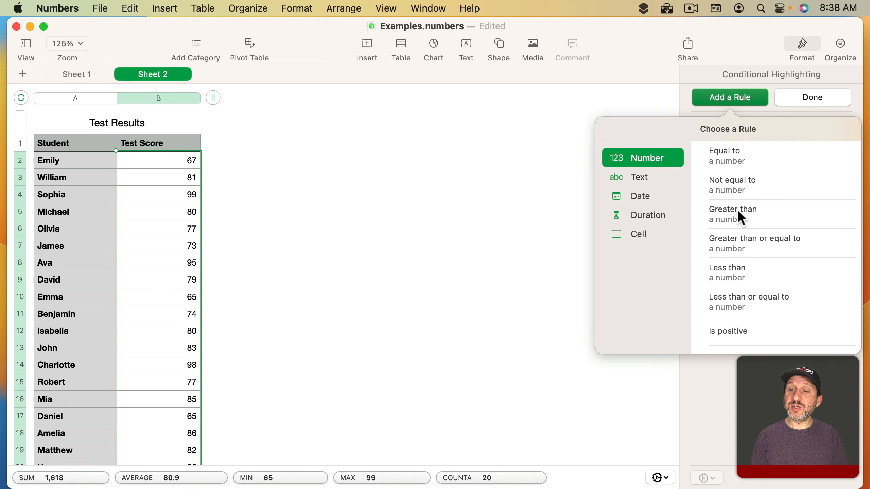
click(721, 244)
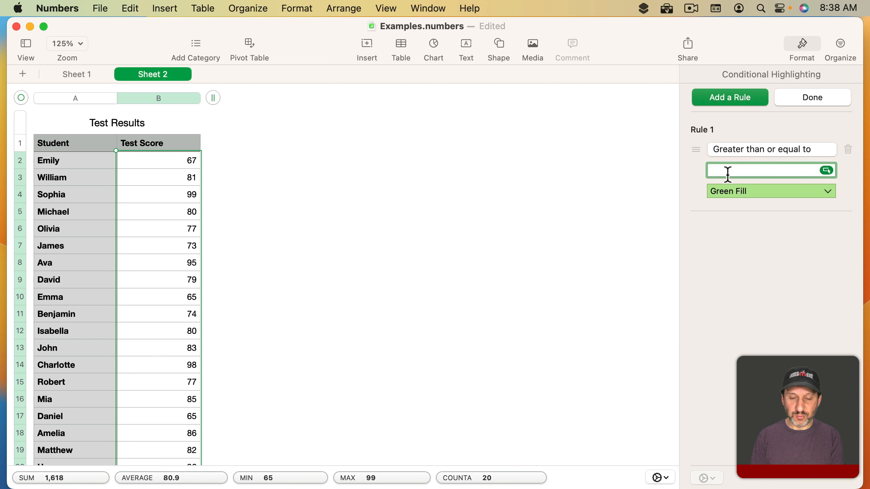
text(90)
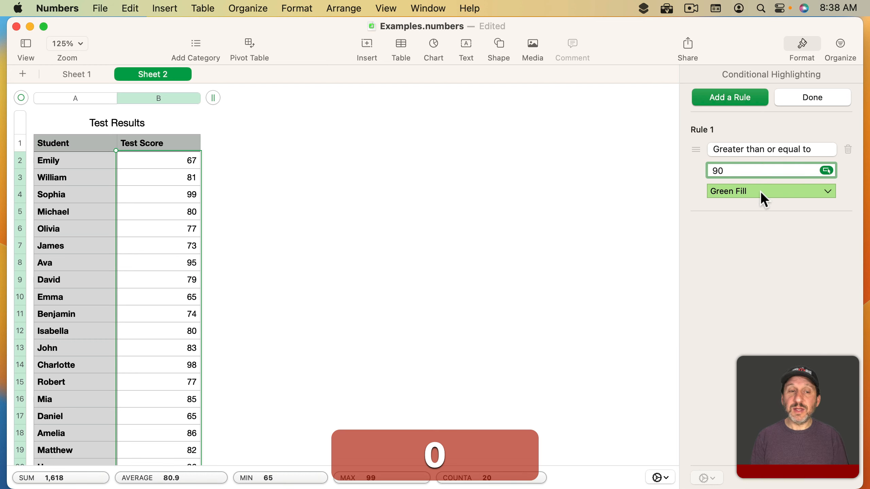
Step: Add a rule giving test scores less than 70 a Red Fill, and finish the rules
click(740, 98)
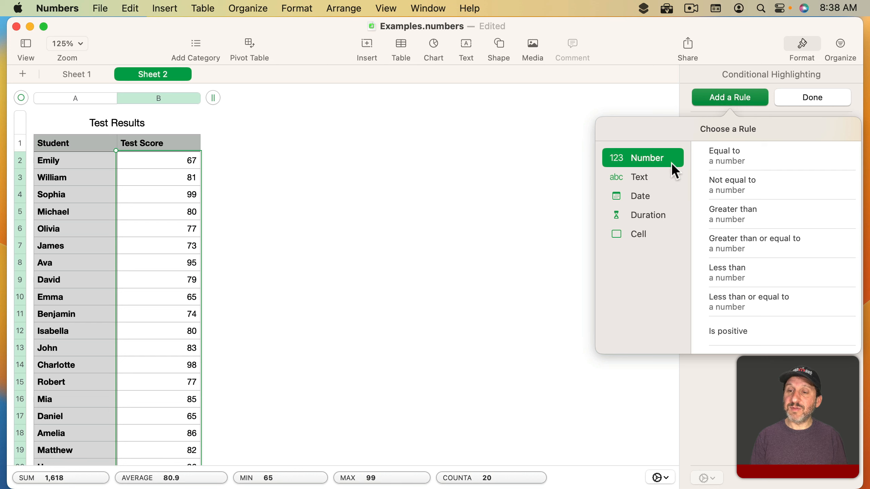
click(731, 271)
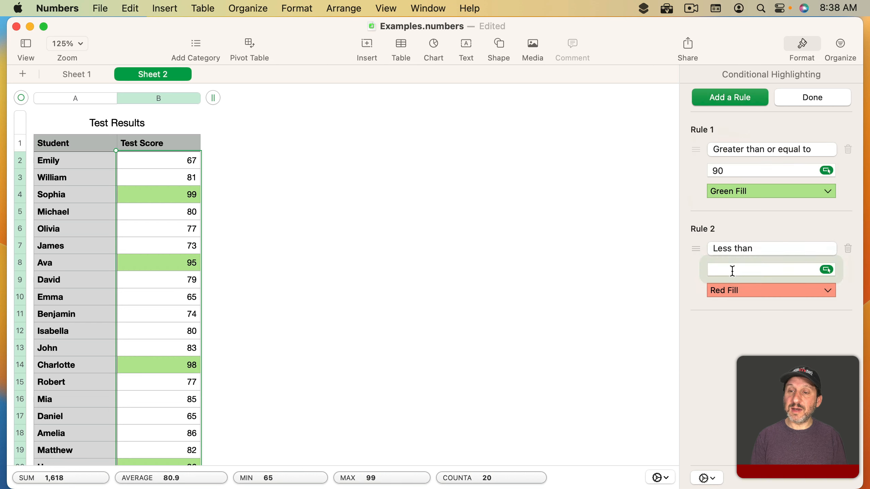
text(70)
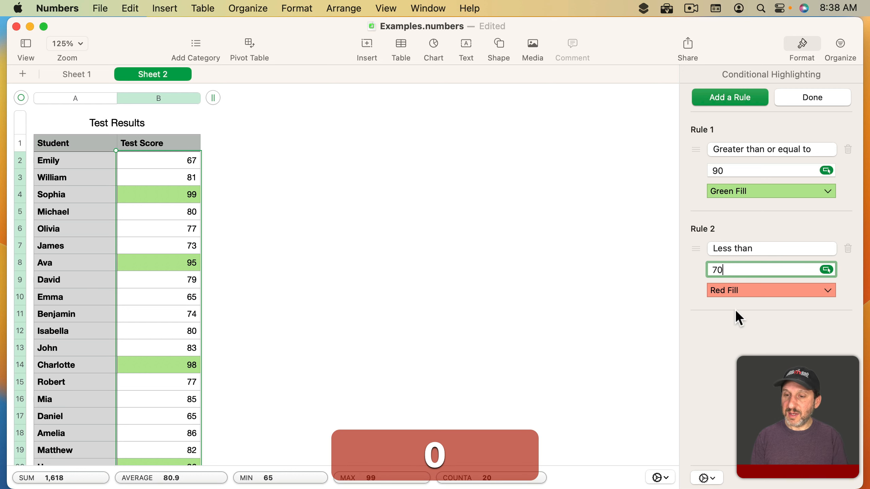
click(798, 98)
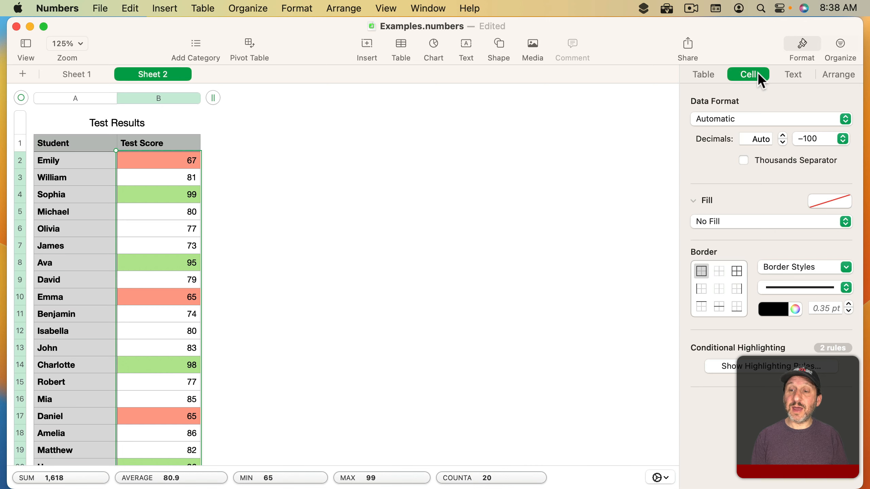
Step: Delete both conditional highlighting rules from the Test Score column
click(746, 366)
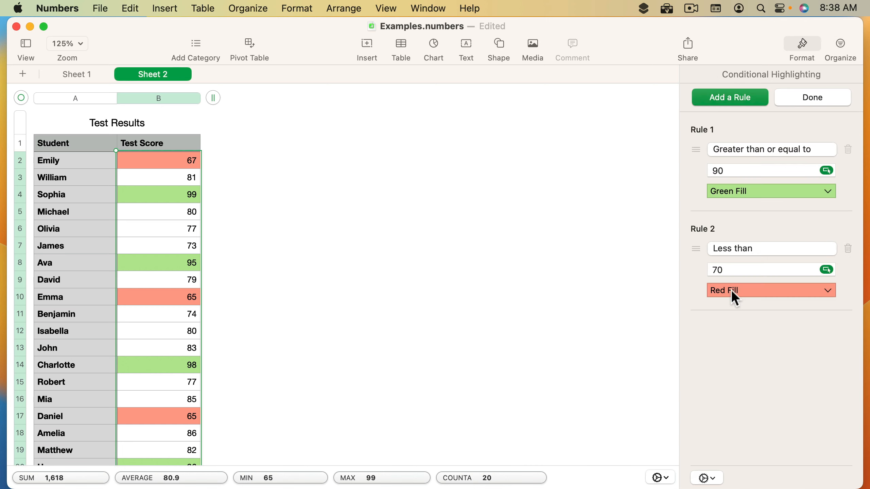
click(849, 149)
click(848, 149)
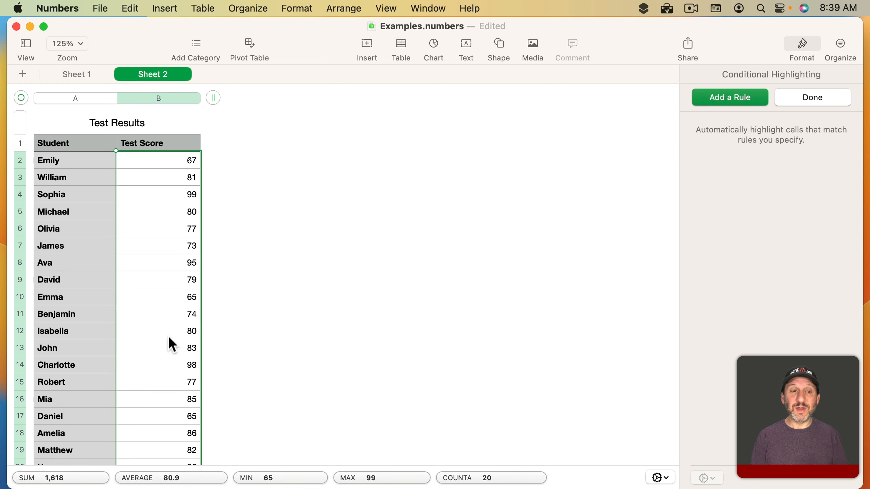
Step: Add three empty rows at the end of the Test Results table
scroll(168, 338, down, 1)
scroll(170, 339, down, 5)
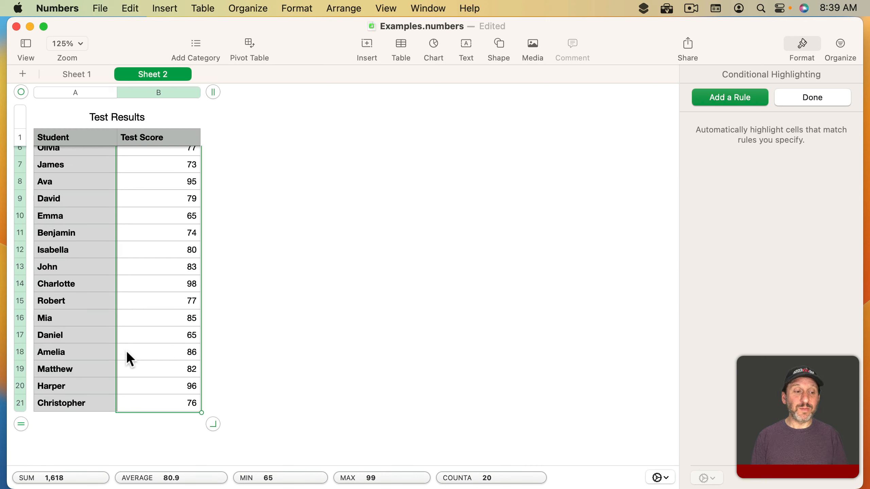
scroll(45, 417, down, 4)
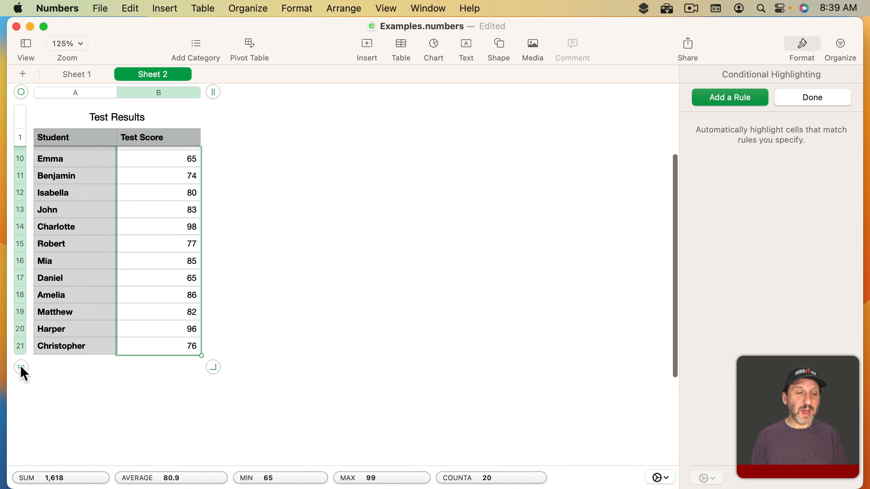
drag(20, 367, 18, 421)
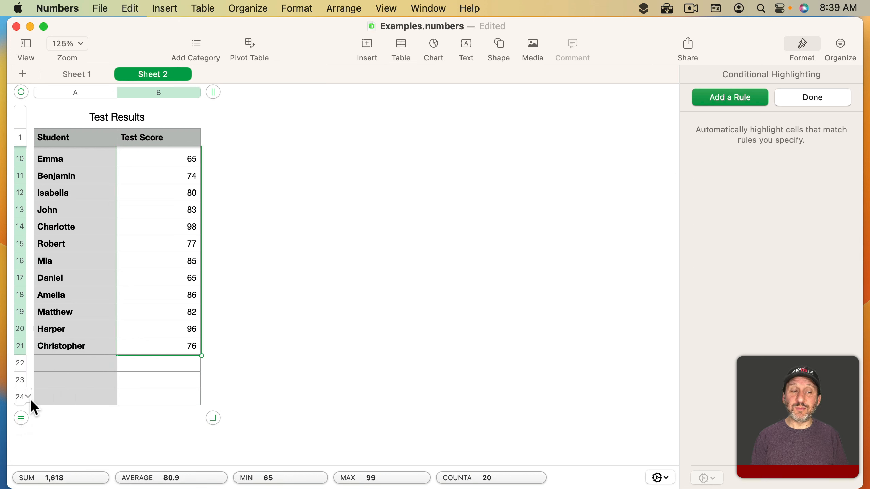
Step: Close the highlighting rules and set the Test Results table to 3 footer rows
click(812, 98)
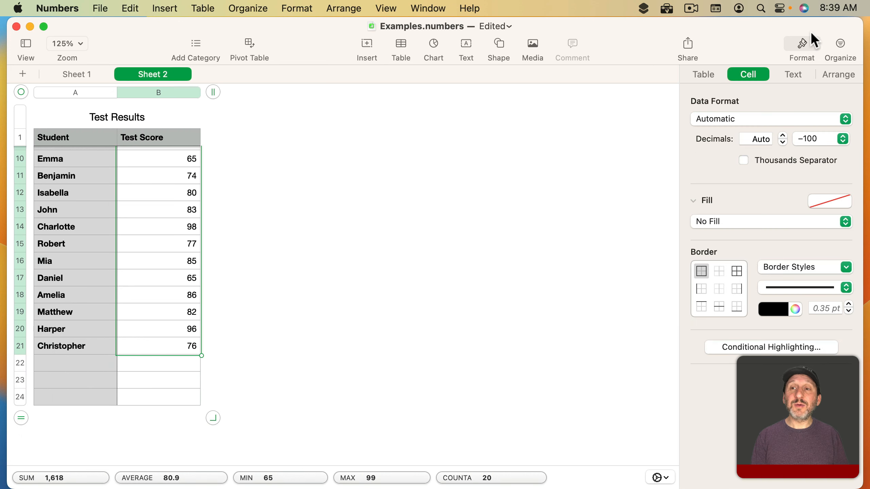
click(705, 74)
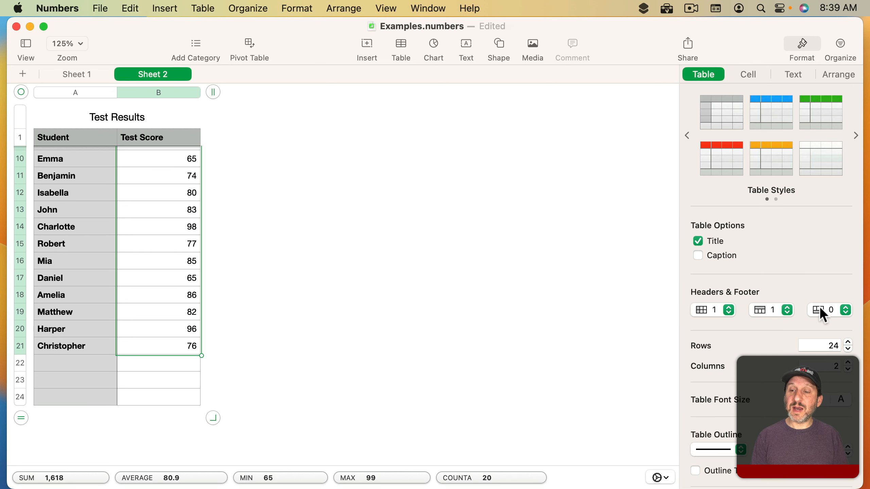
click(838, 310)
click(829, 355)
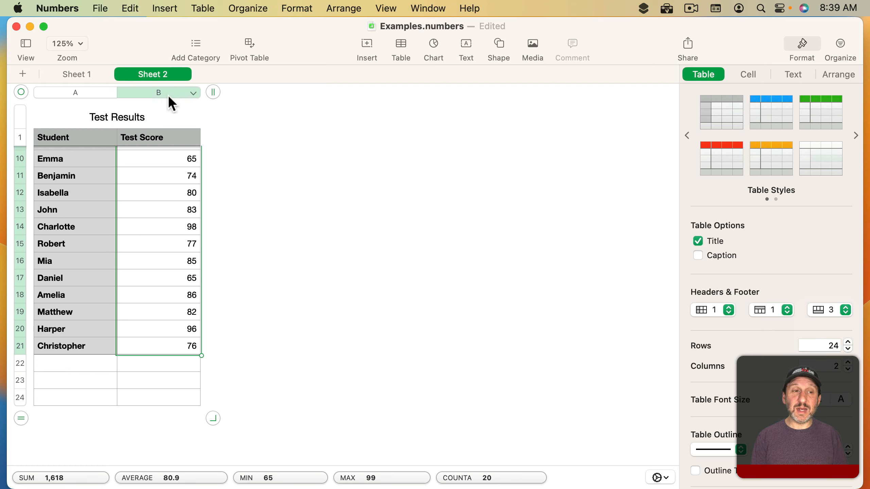
click(155, 90)
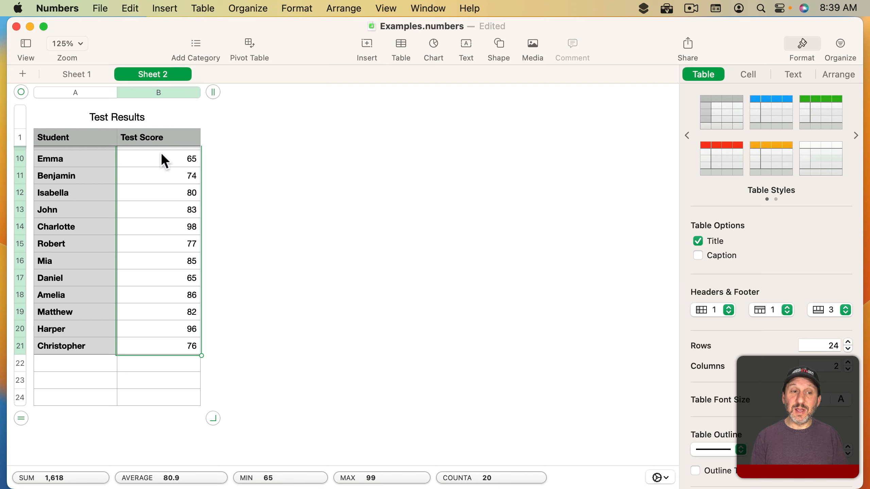
click(150, 380)
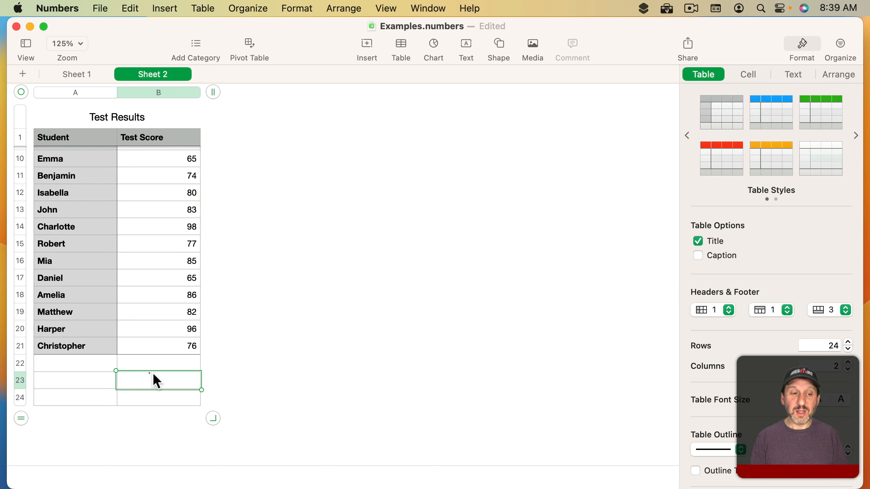
click(154, 399)
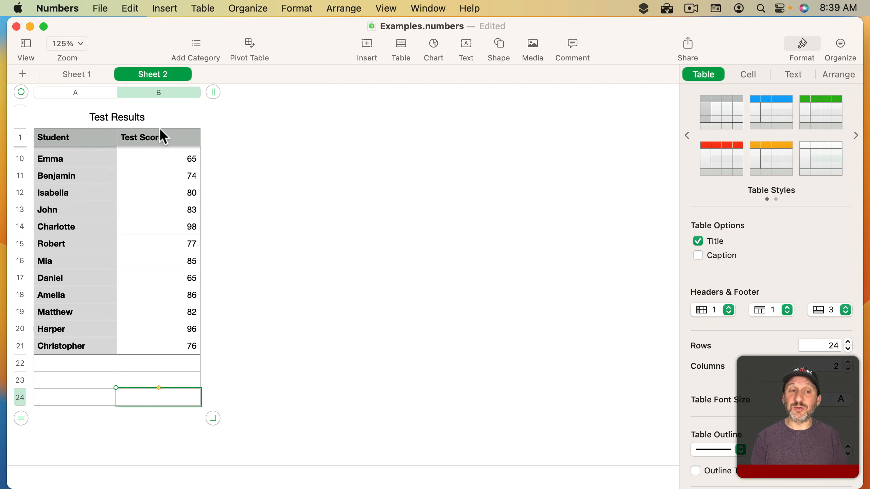
Step: Label the first footer row of the Test Results table "Average" in the Student column
click(68, 364)
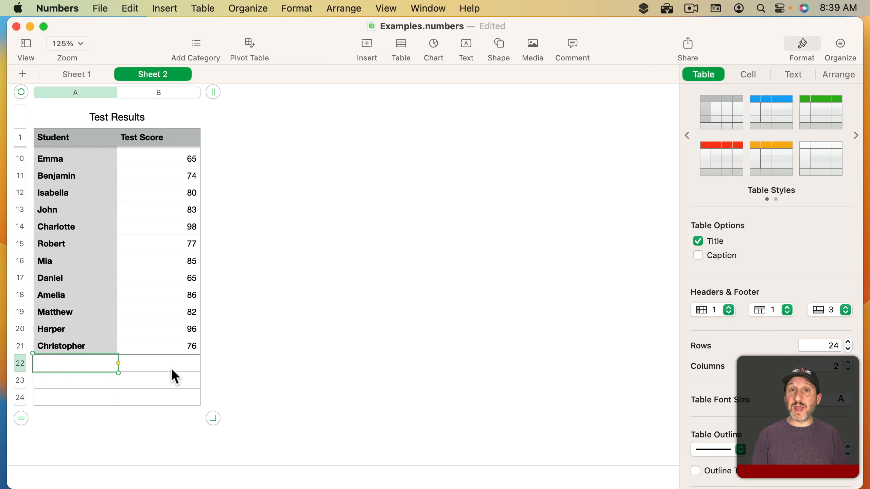
key(BackSpace)
text(A)
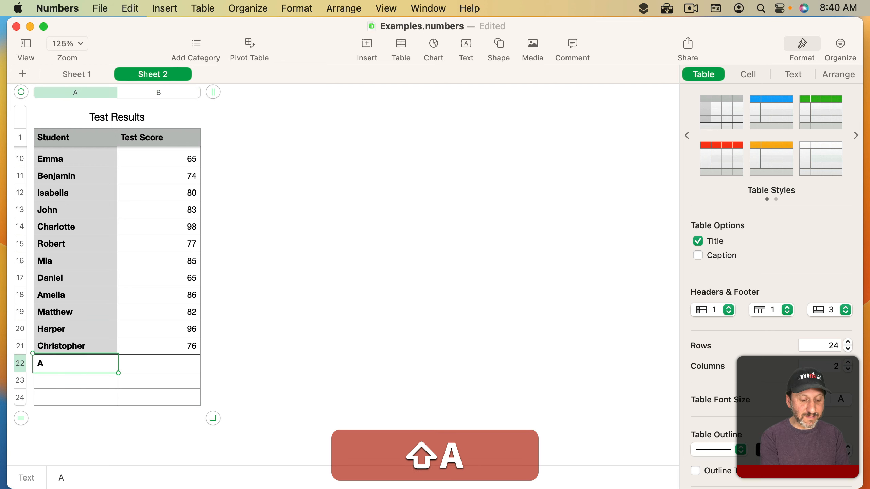
text(verage)
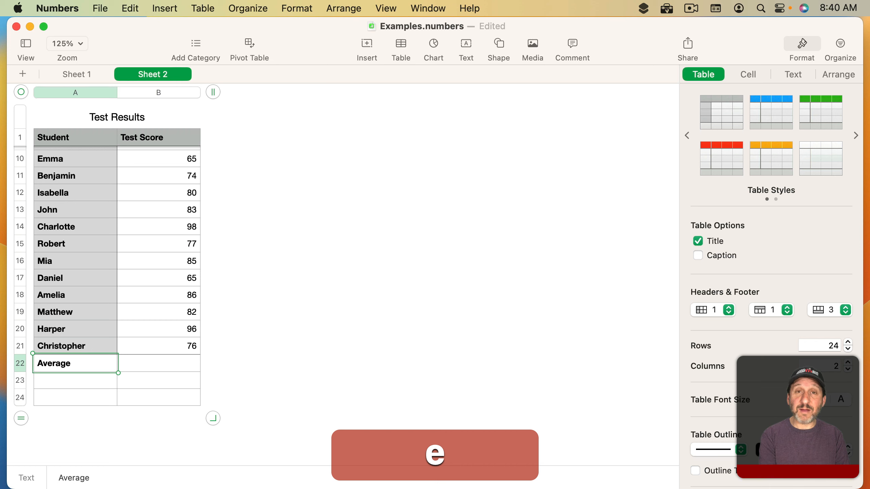
Step: Enter an AVERAGE formula over column B in the Average row's Test Score cell
click(171, 363)
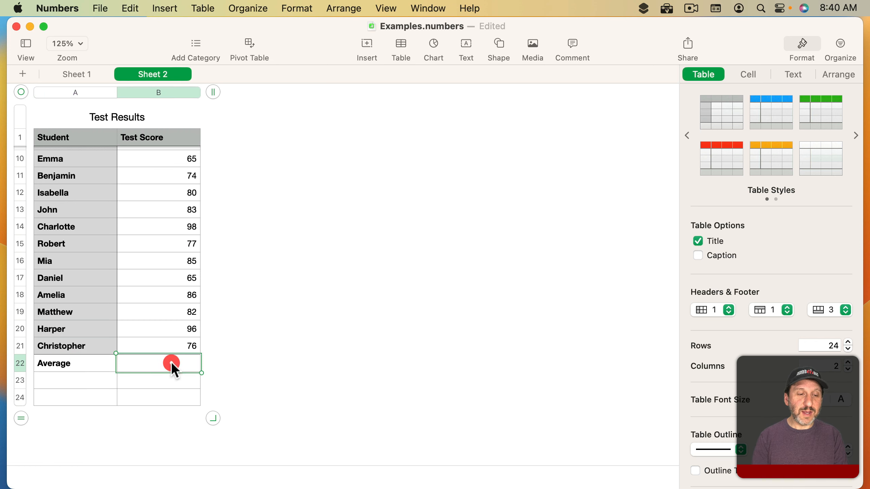
key(equal)
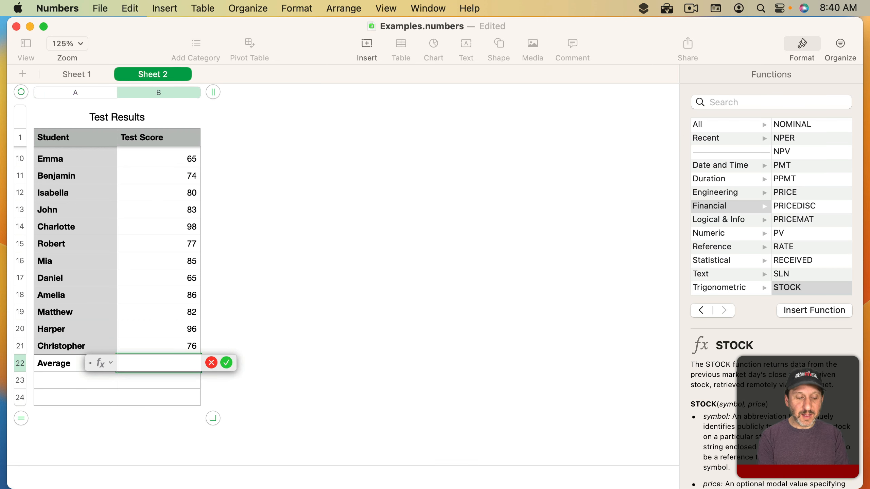
text(ave)
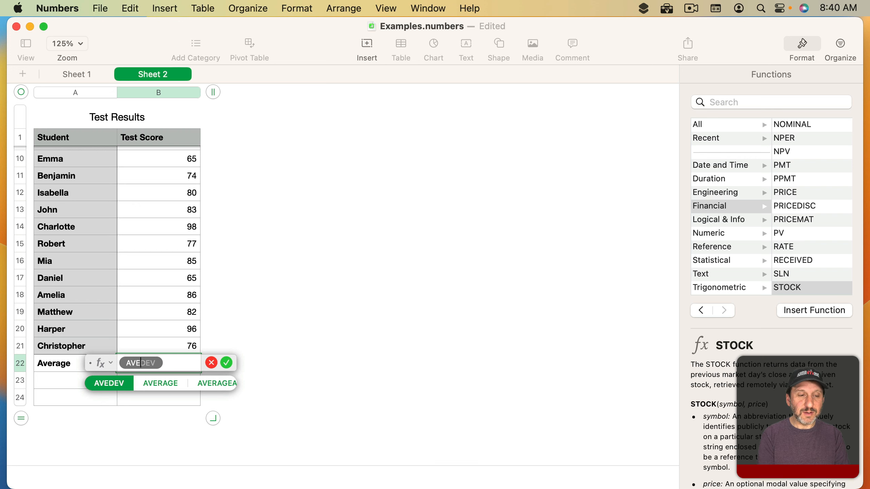
key(Right)
key(Return)
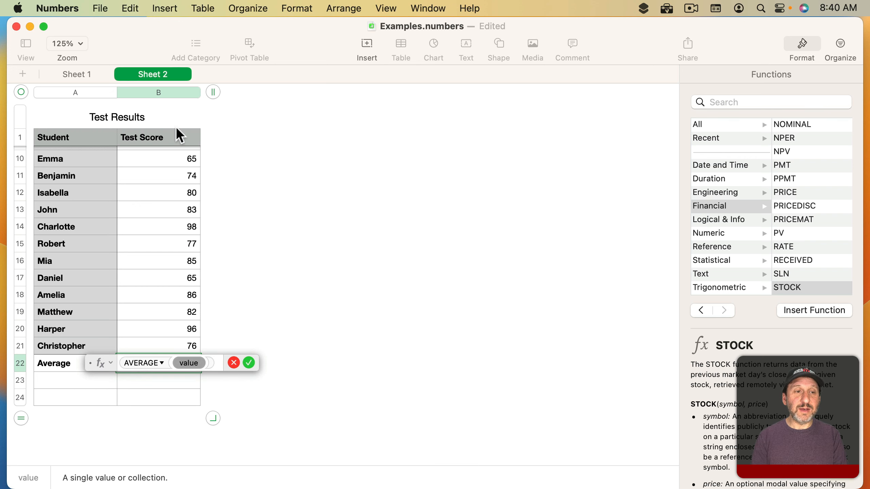
click(161, 95)
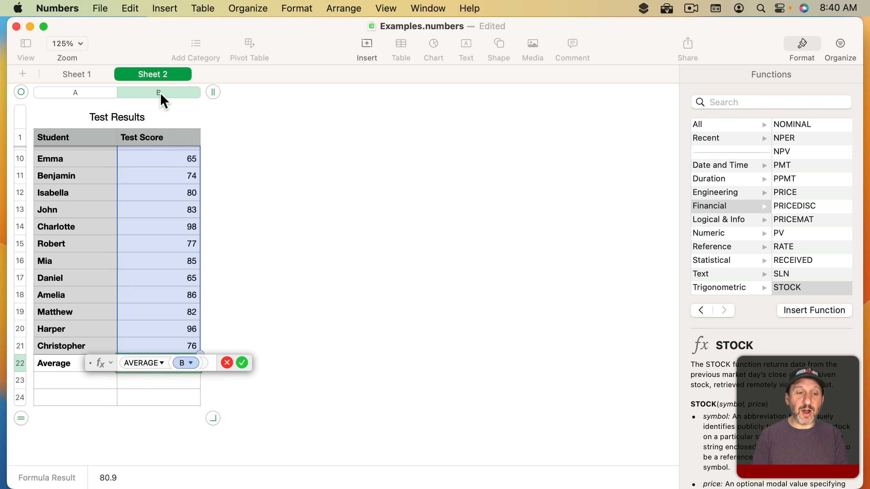
key(Return)
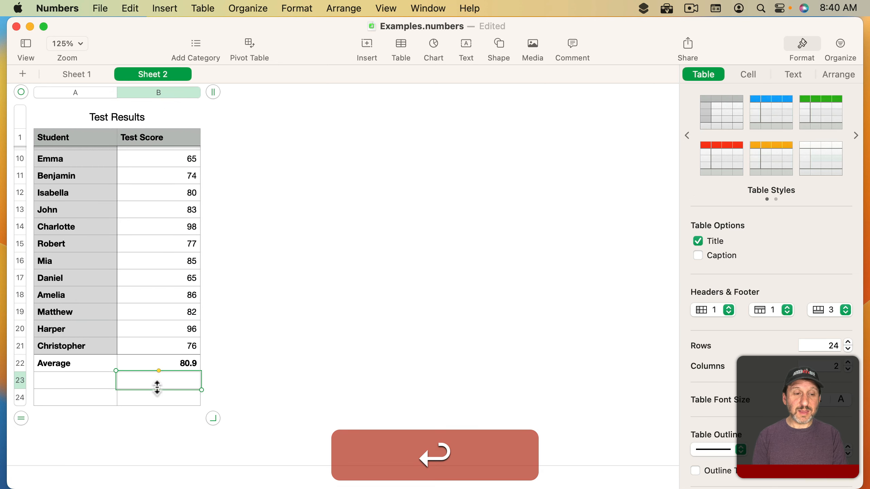
Step: Label the second footer row "Best" and calculate the MAX of column B in its Test Score cell
click(69, 380)
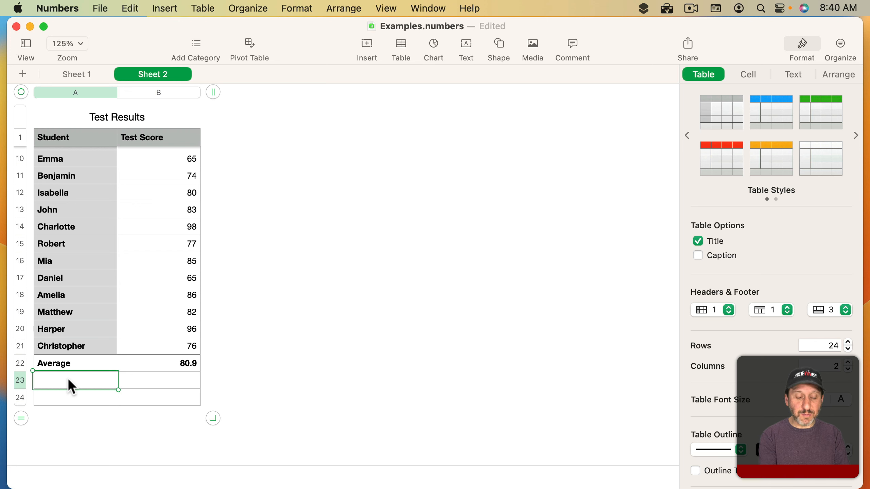
text(Best)
key(Tab)
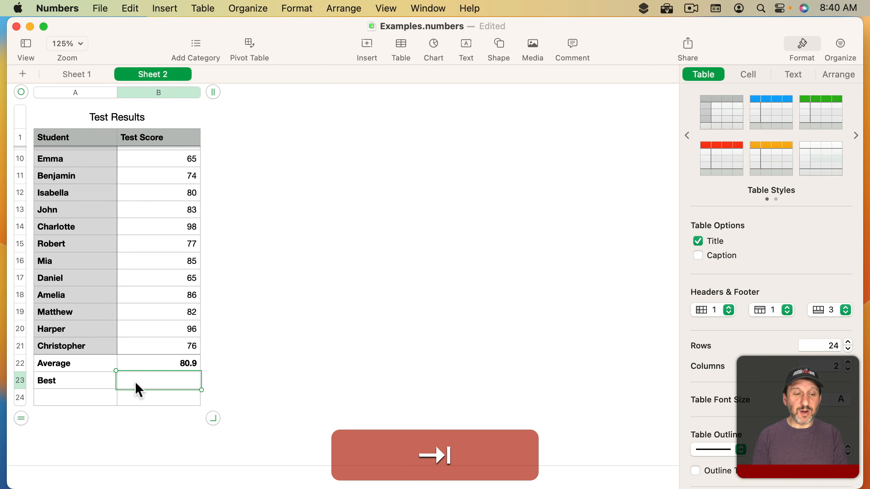
text(=)
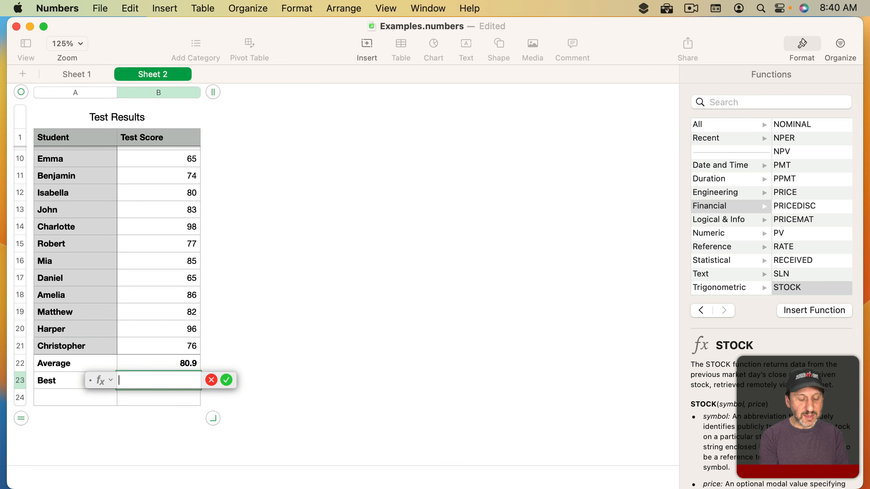
text(max)
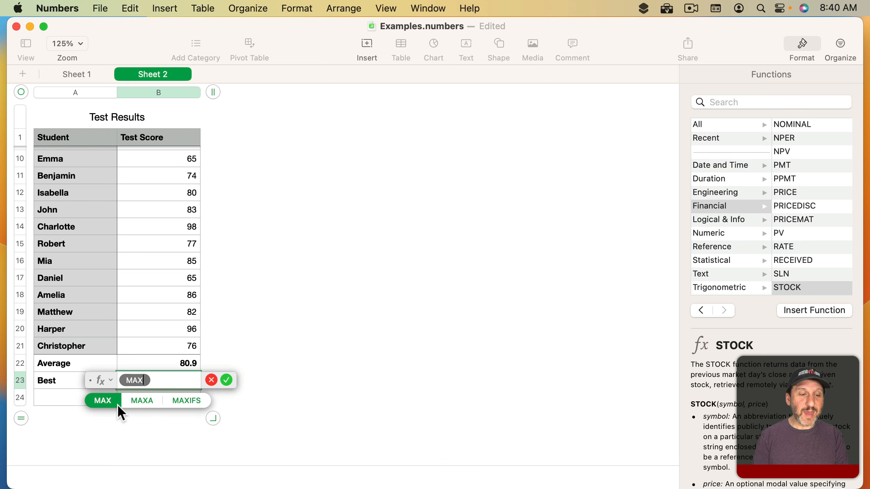
click(110, 398)
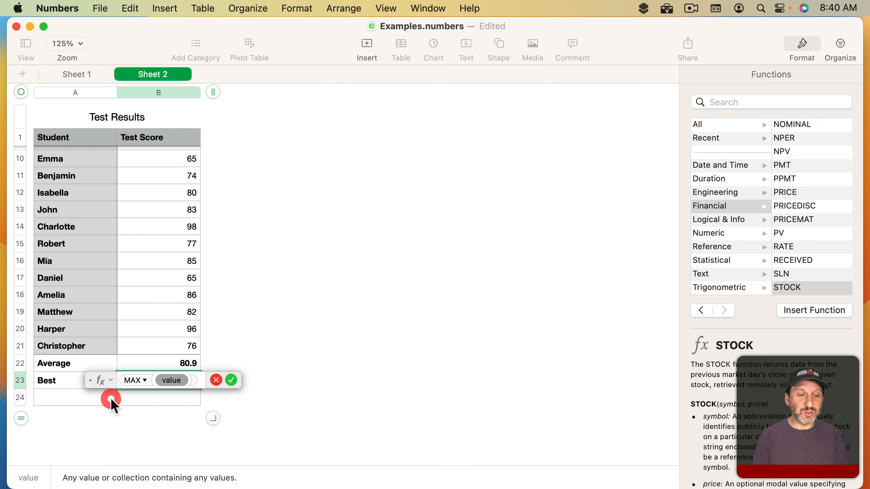
click(161, 95)
key(Return)
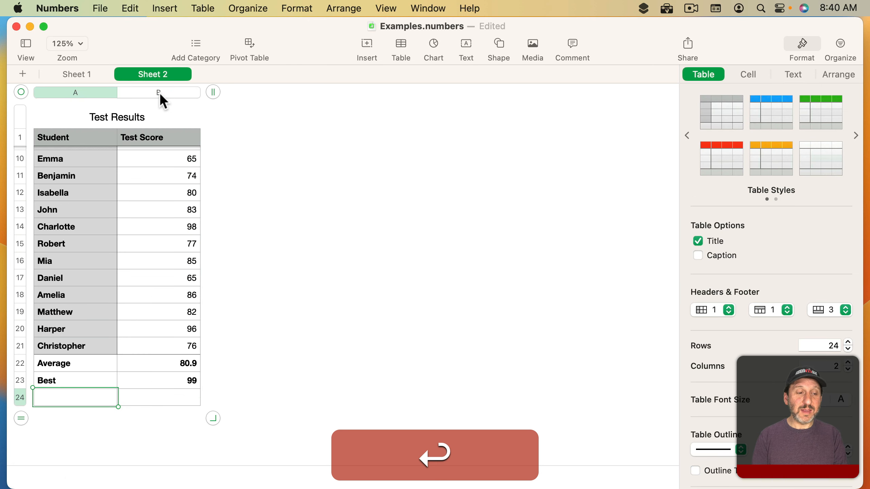
Step: Label the third footer row "Worst" and calculate the MIN of column B in its Test Score cell
text(Worst)
key(Tab)
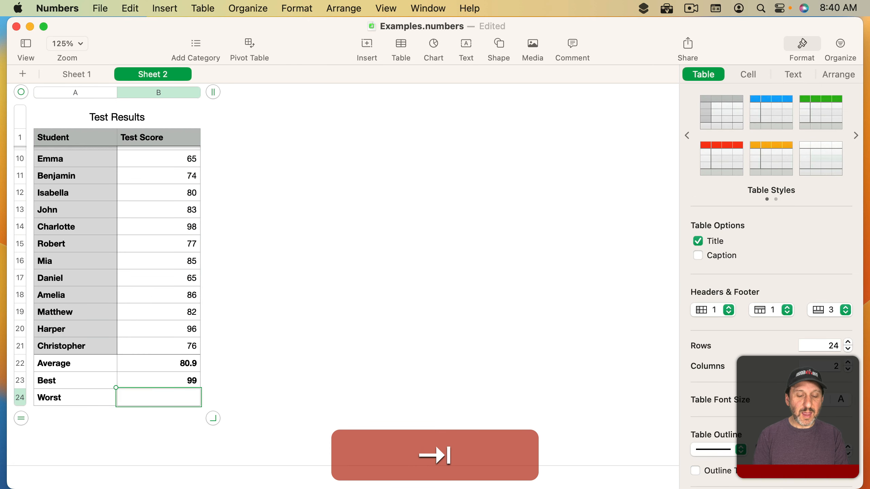
text(=)
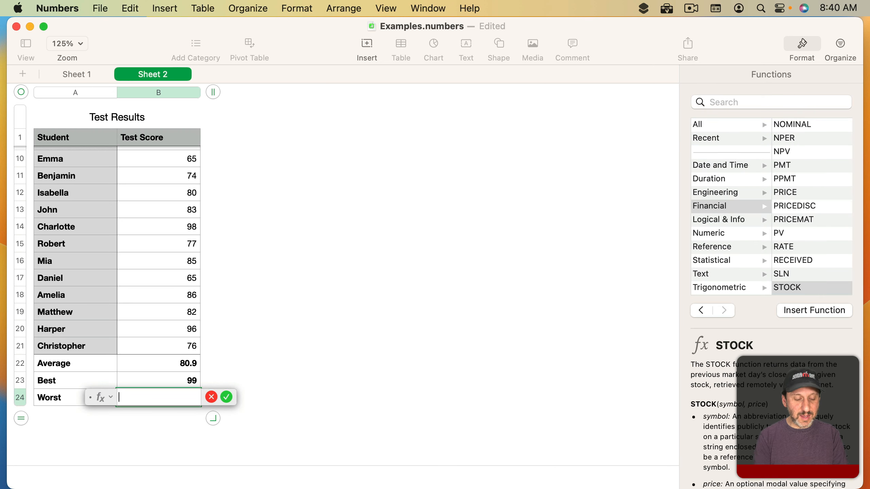
text(min)
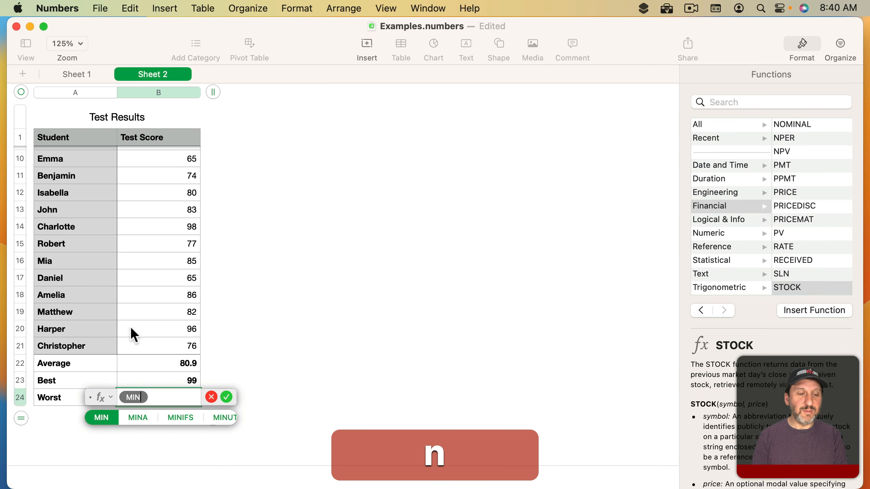
click(105, 417)
click(161, 90)
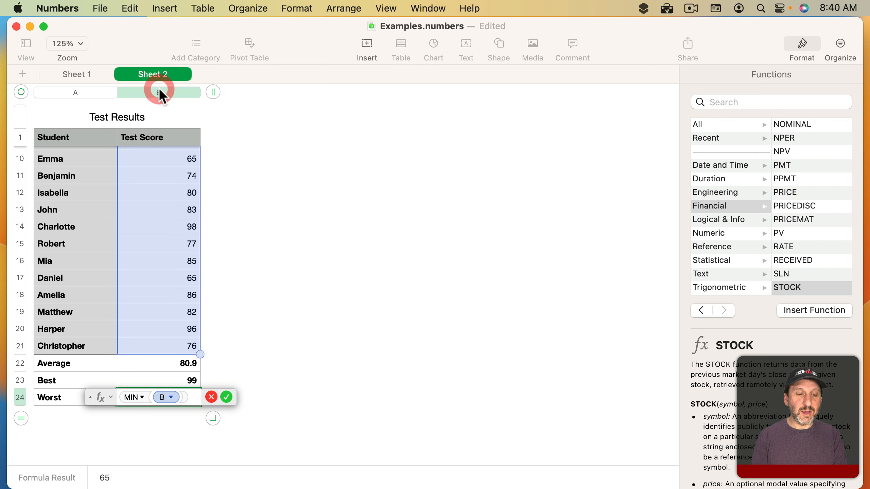
key(Return)
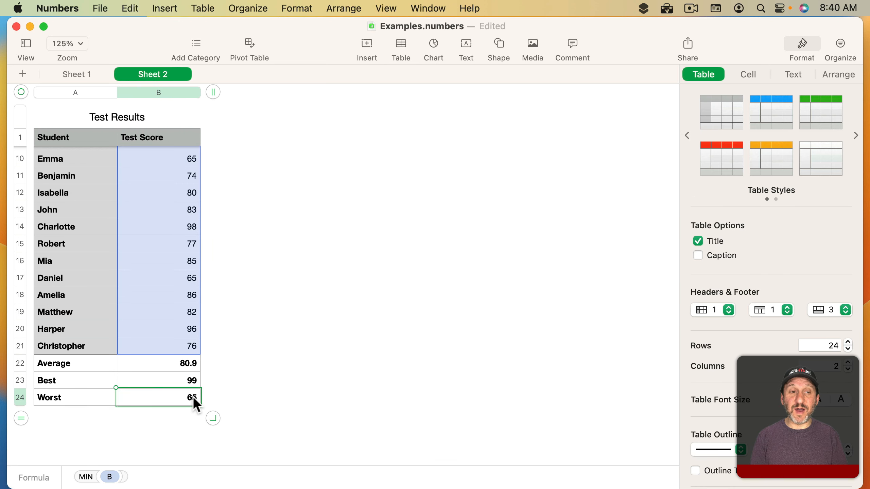
Step: Add a number highlighting rule to the Test Score column for values equal to the Best score in cell B23
scroll(193, 396, up, 5)
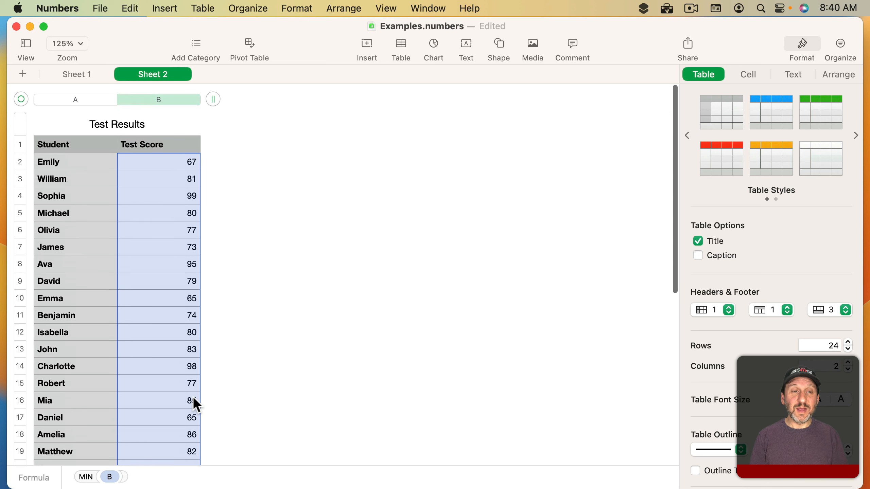
click(163, 97)
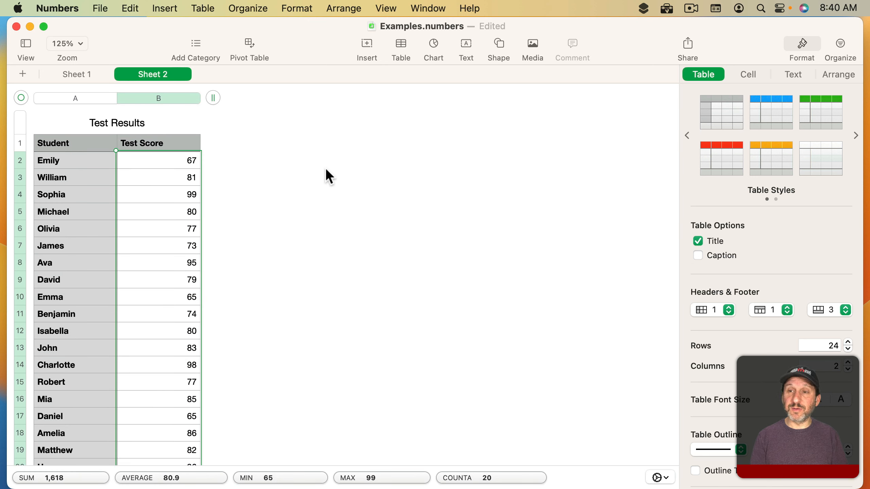
click(747, 74)
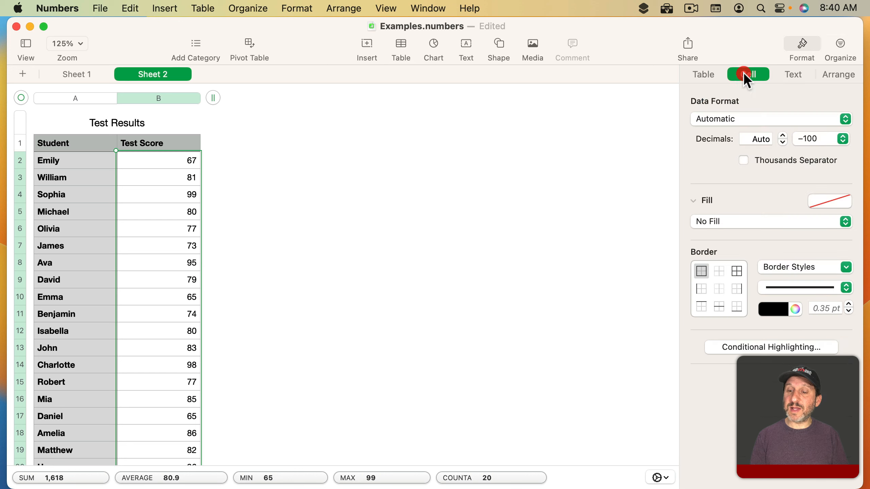
click(748, 346)
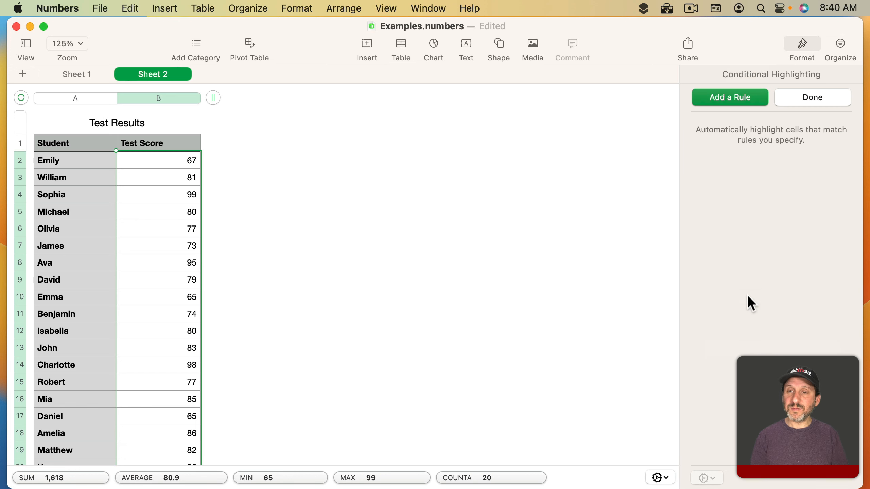
click(746, 103)
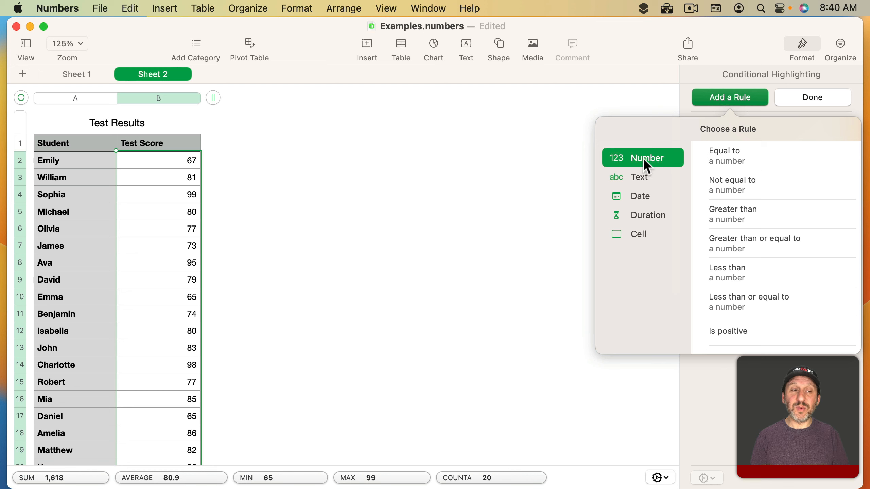
click(732, 157)
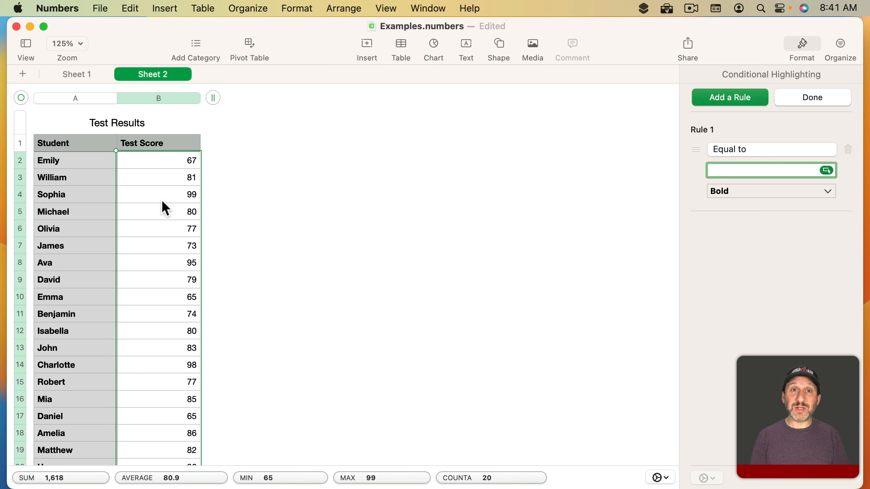
click(826, 170)
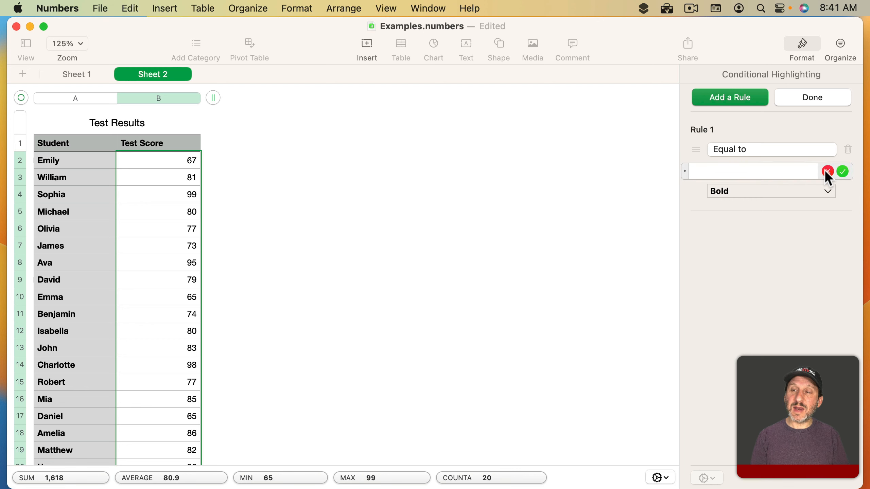
scroll(143, 225, down, 10)
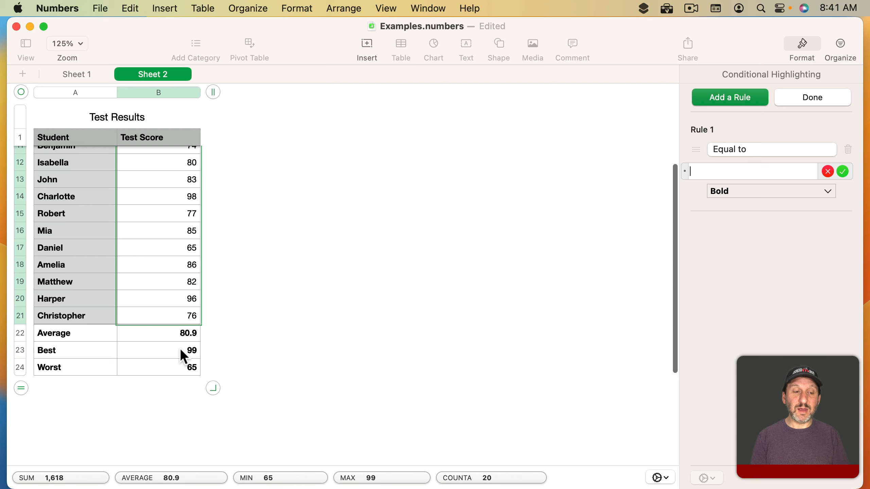
click(181, 353)
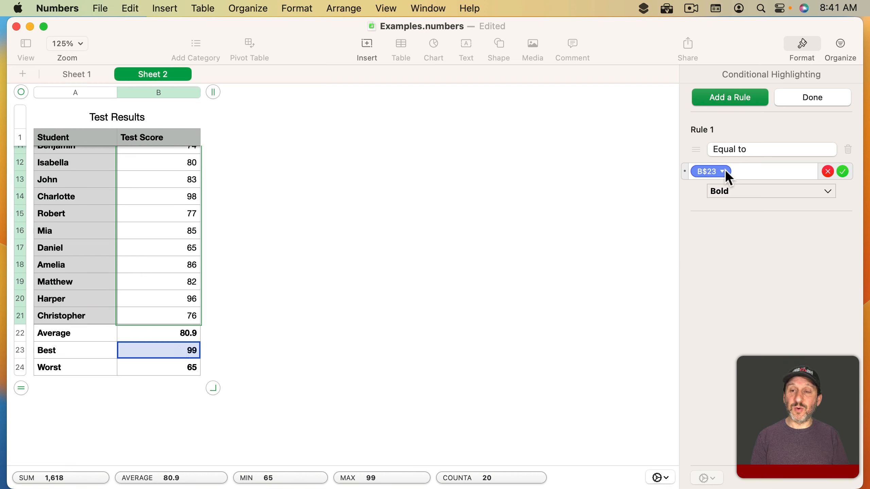
Step: Set the highlight style of the rule matching the Best score to Green Fill
click(764, 191)
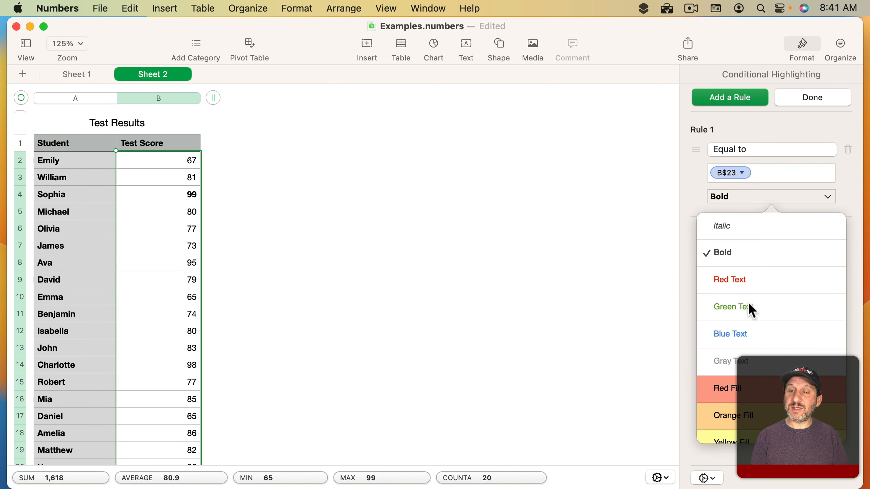
scroll(738, 370, down, 3)
click(739, 347)
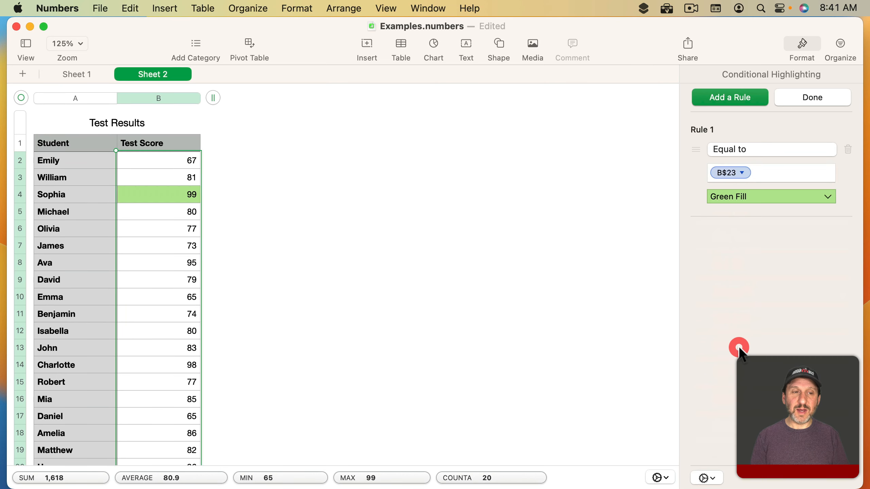
Step: Add a second number highlighting rule to the Test Score column for values equal to the Worst score in cell B24
scroll(177, 220, down, 5)
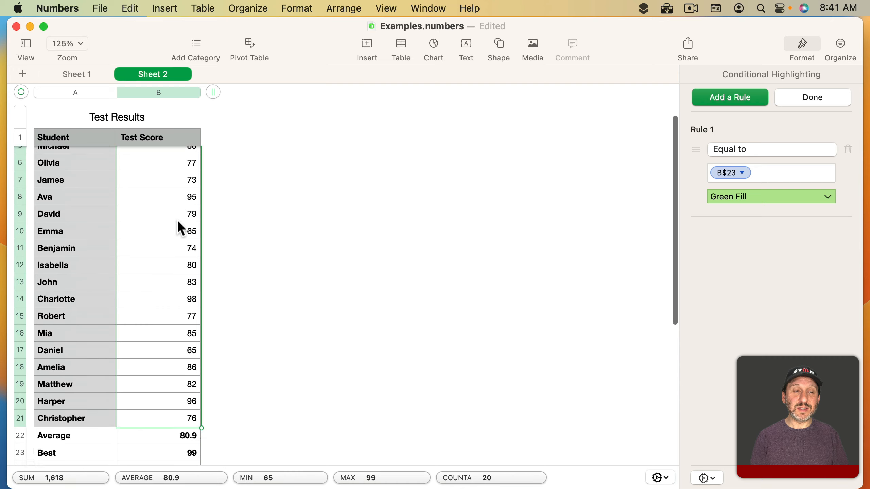
scroll(177, 220, up, 5)
scroll(176, 220, down, 7)
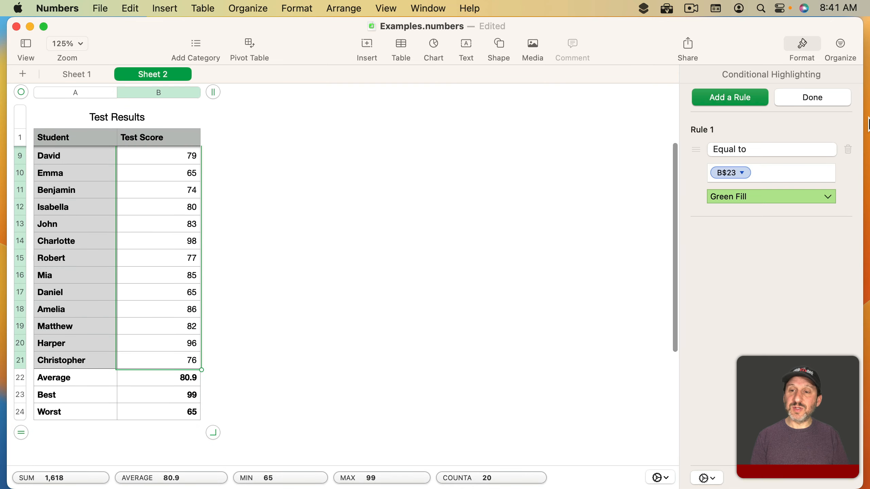
click(744, 103)
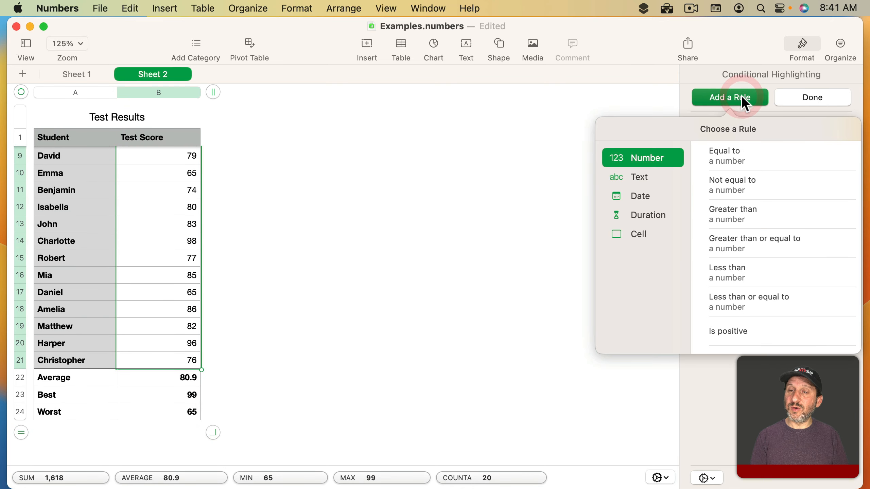
click(726, 157)
click(828, 275)
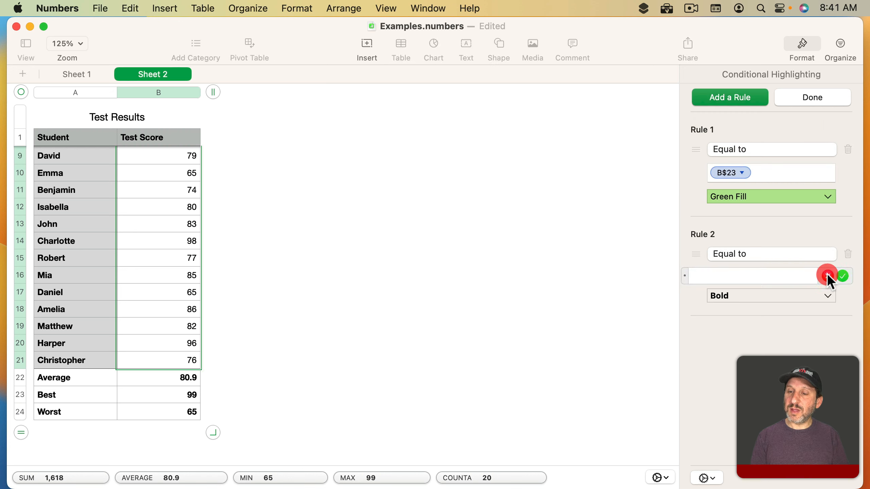
scroll(178, 319, down, 6)
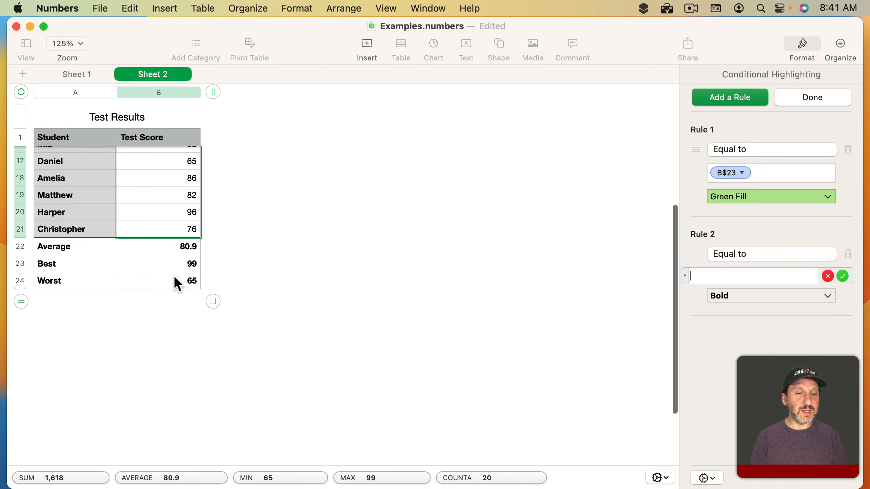
click(175, 276)
Step: Set the highlight style of the rule matching the Worst score to Red Fill
click(755, 292)
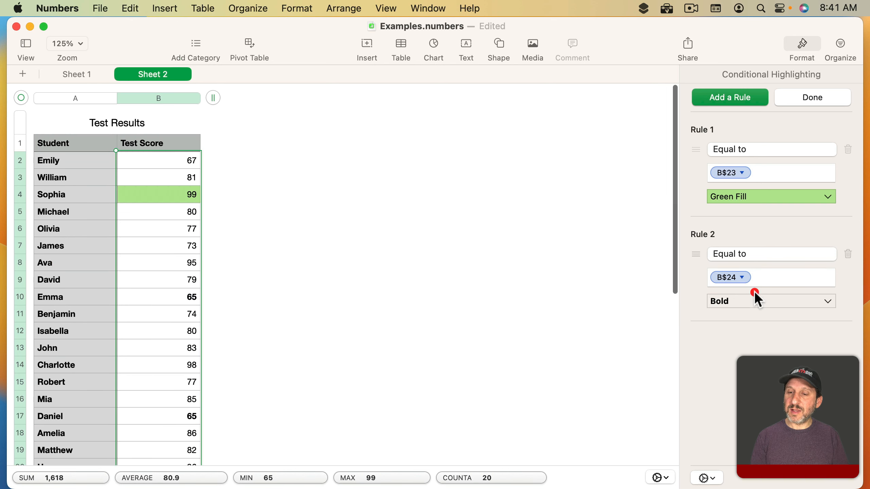
click(748, 301)
click(741, 230)
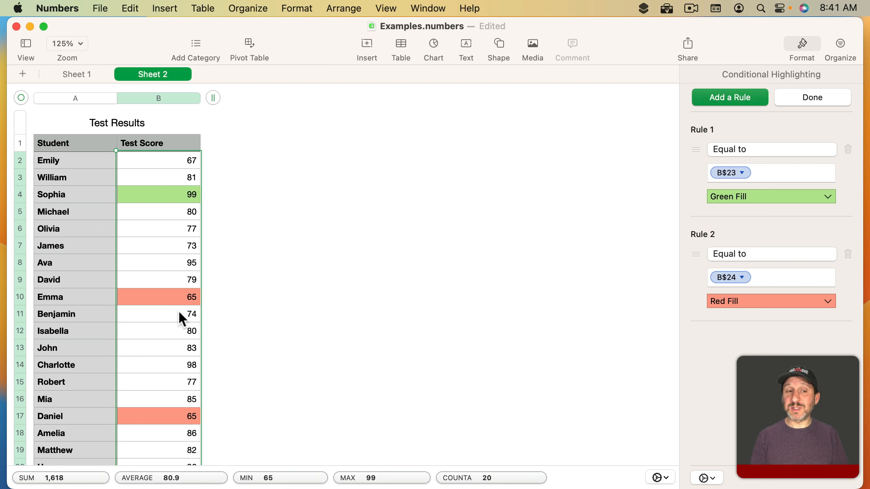
scroll(181, 331, up, 1)
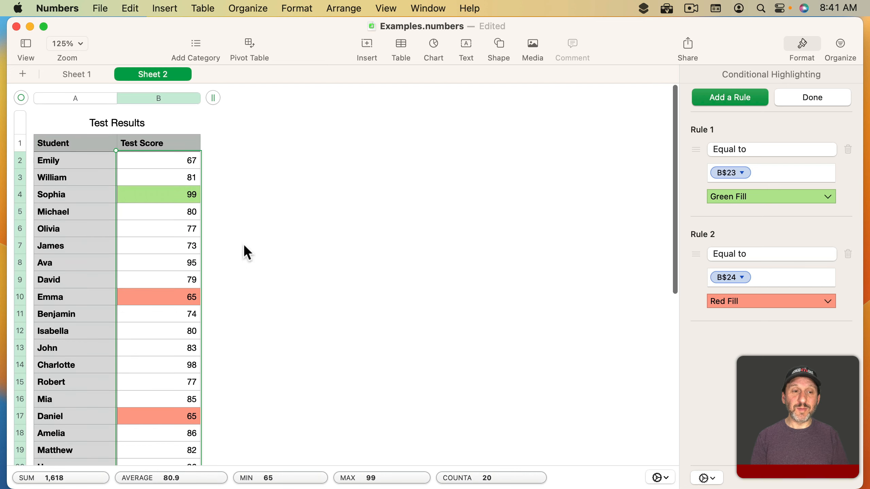
Step: Change the test score in cell B4 to 90 and check the highlighting and footer calculations against it
click(176, 223)
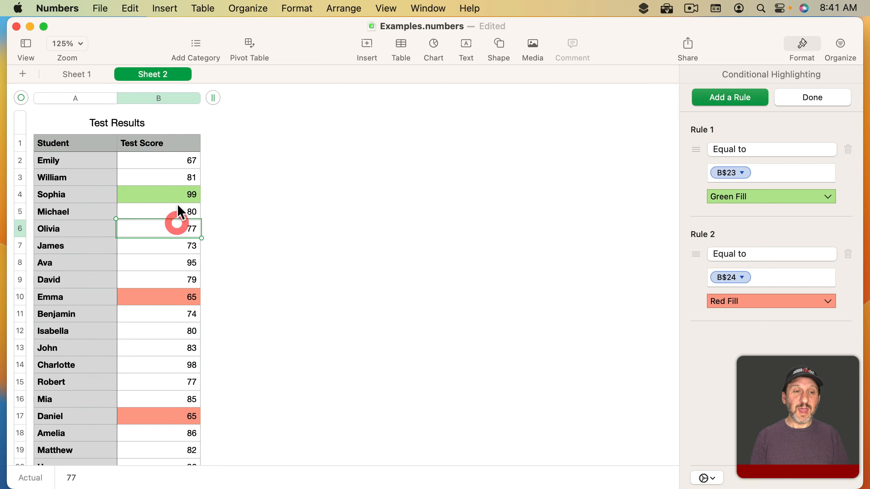
click(185, 195)
click(192, 193)
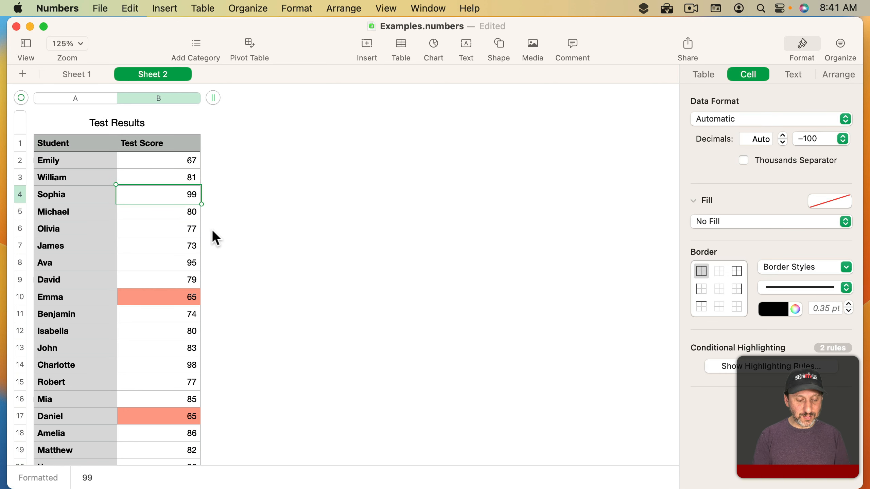
key(BackSpace)
text(0)
key(Return)
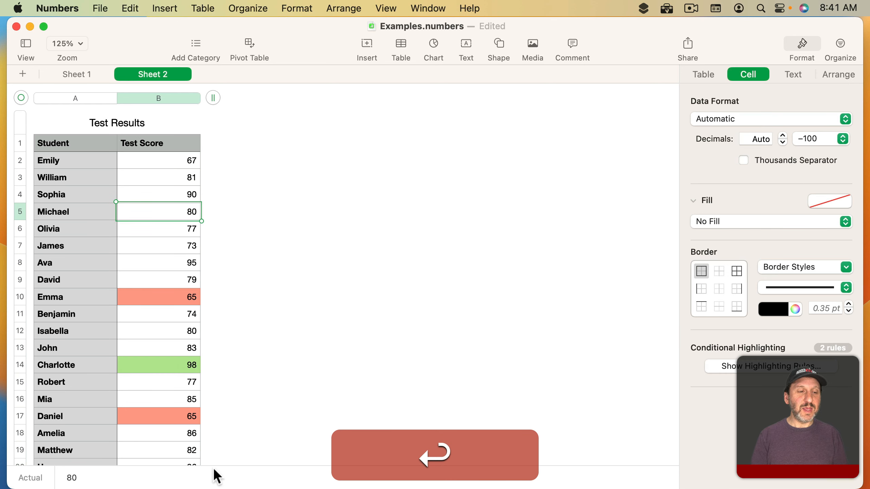
scroll(135, 363, down, 5)
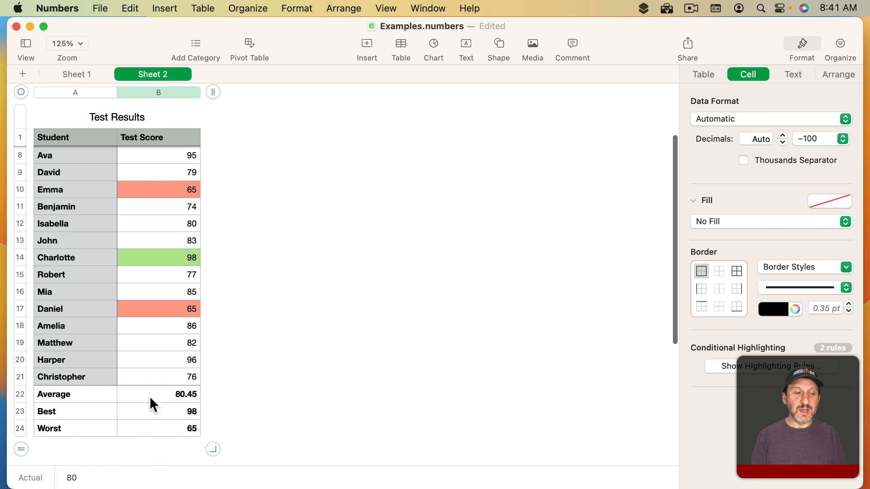
click(169, 257)
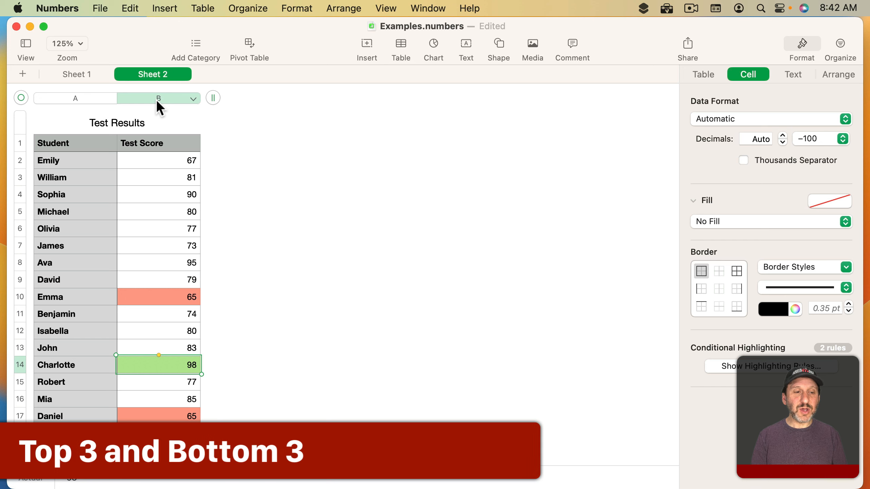
Step: Delete both conditional highlighting rules from the Test Score column
click(156, 99)
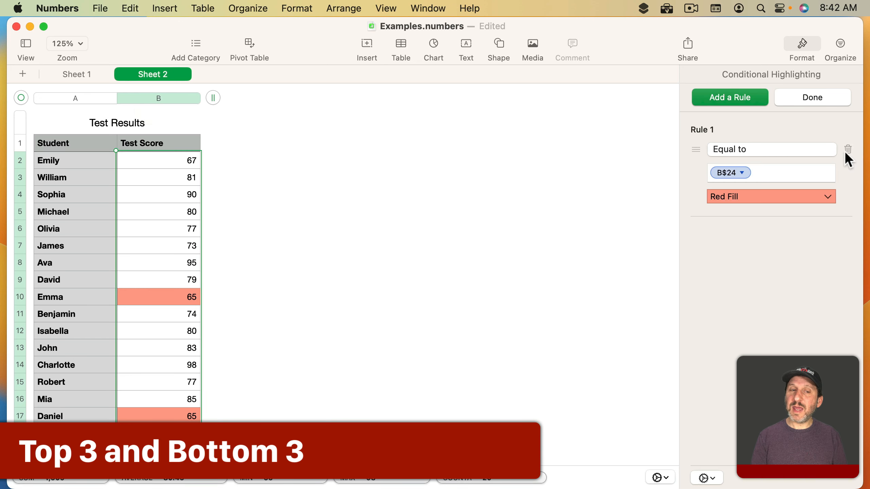
click(847, 150)
click(394, 201)
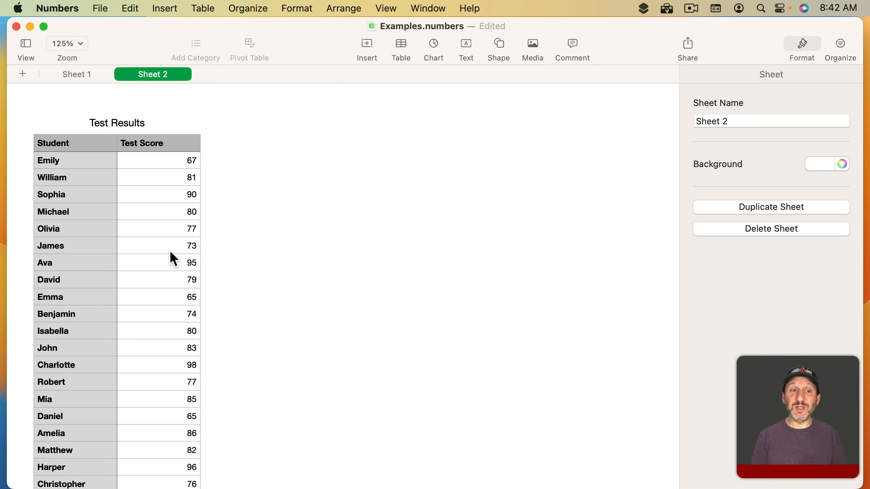
Step: Add a third column to the Test Results table and title its header "Rank"
click(188, 141)
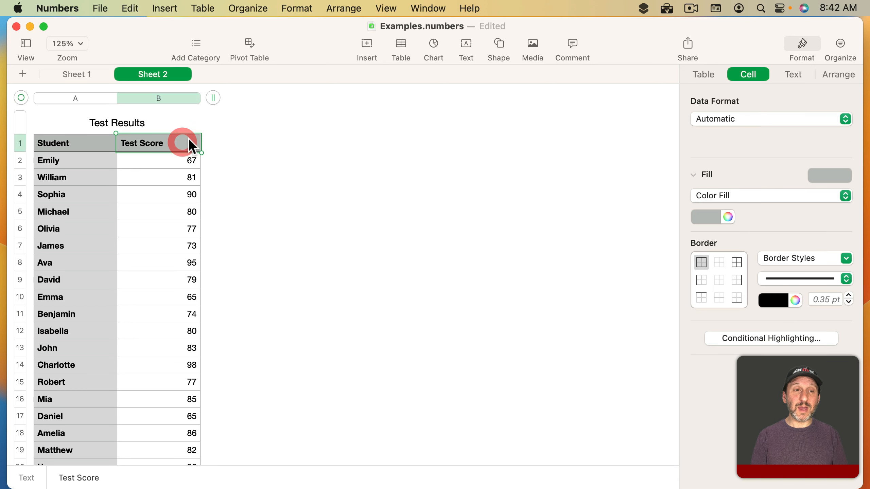
drag(213, 98, 306, 97)
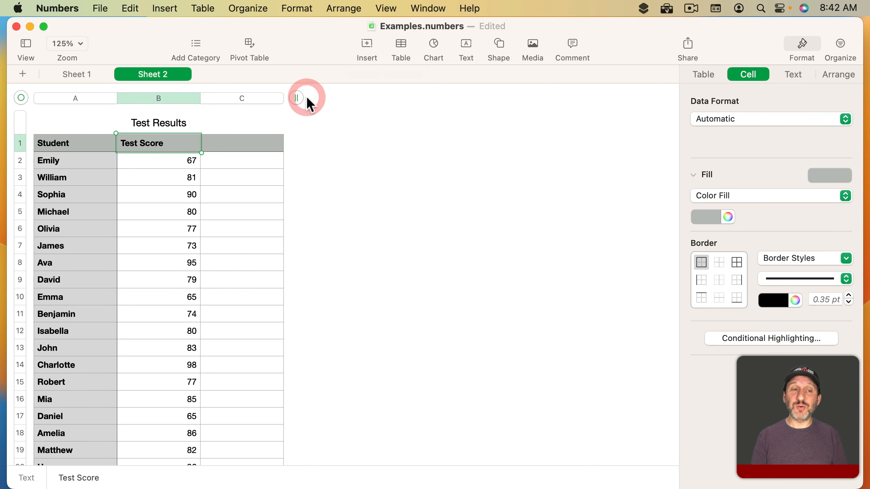
click(247, 142)
text(Rank)
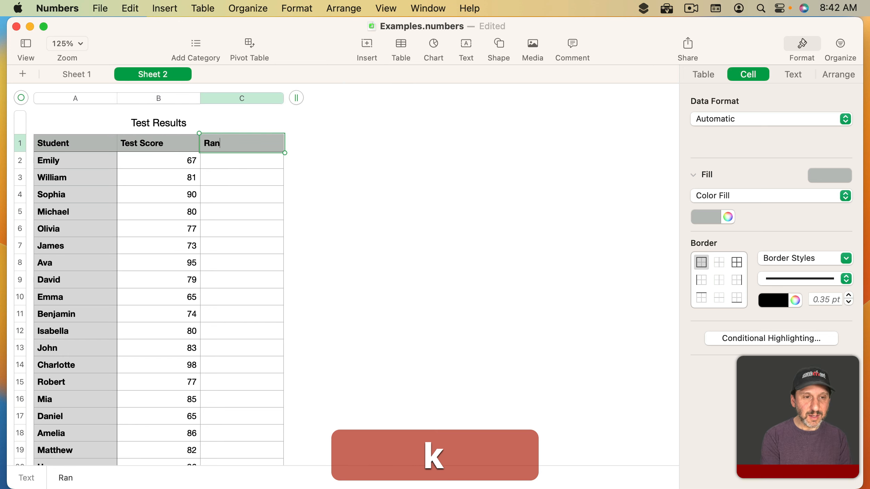
key(Return)
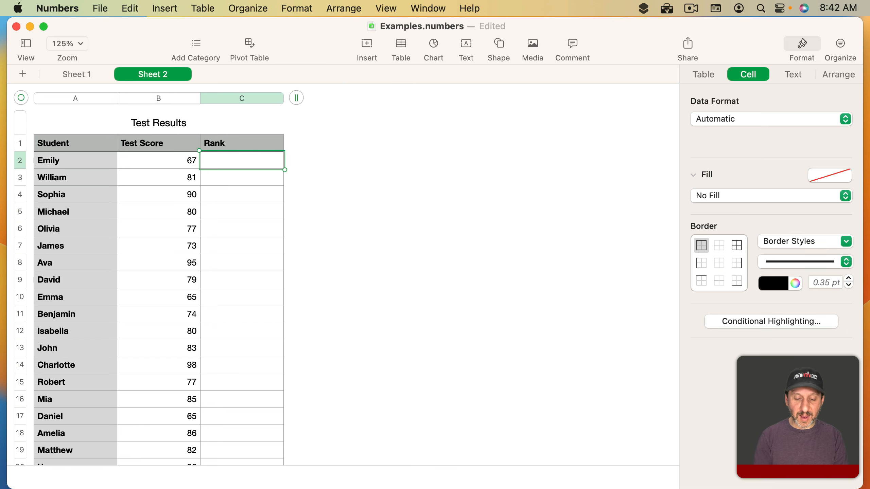
Step: Enter a RANK formula in cell C2 that ranks the score in B2 within column B
text(=r)
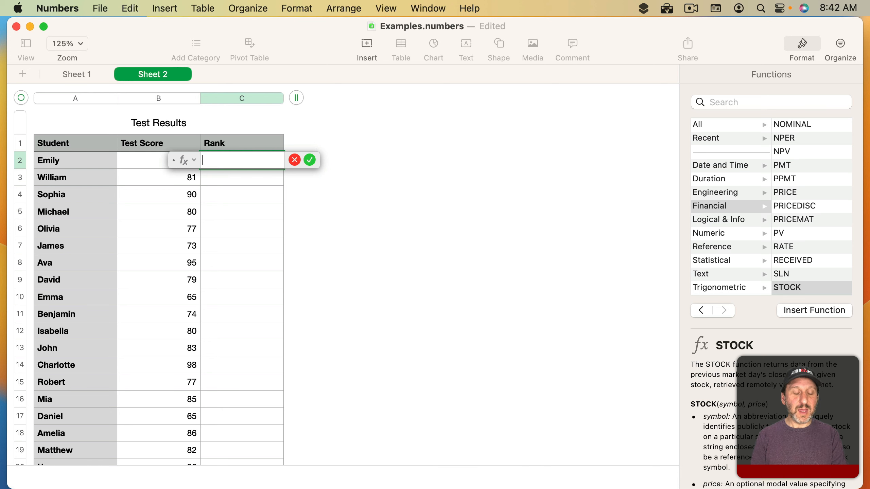
text(anK()
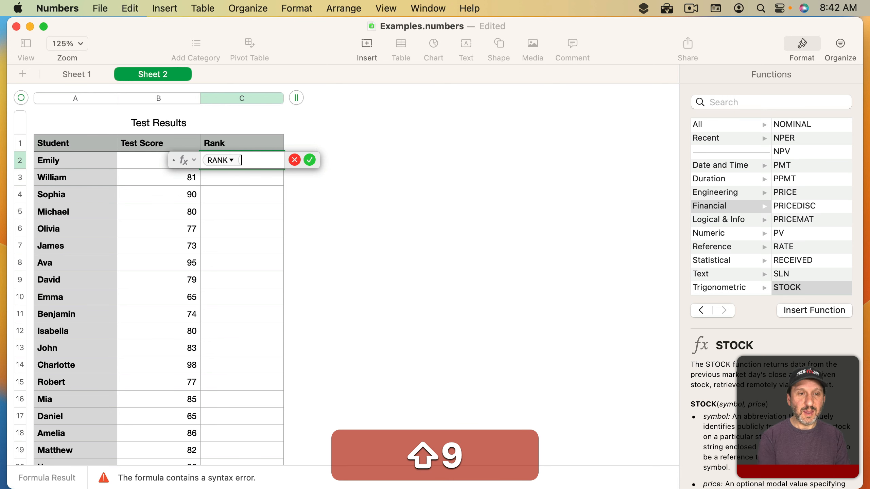
click(141, 160)
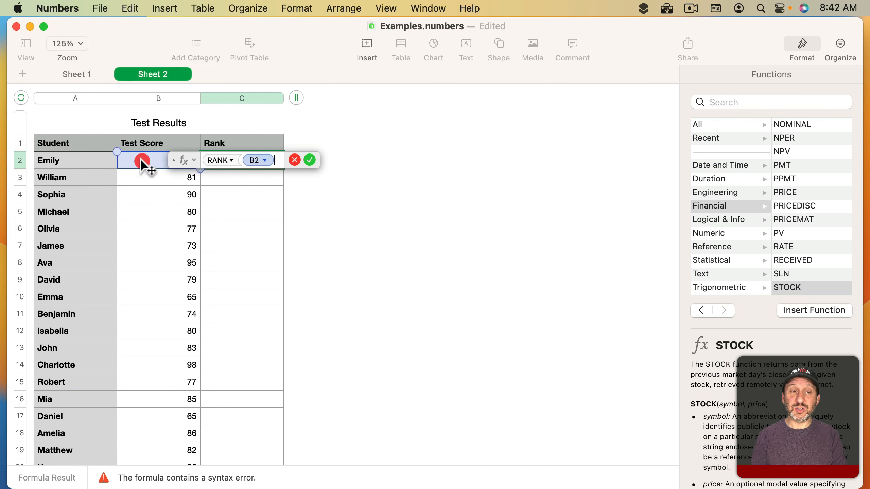
text(,)
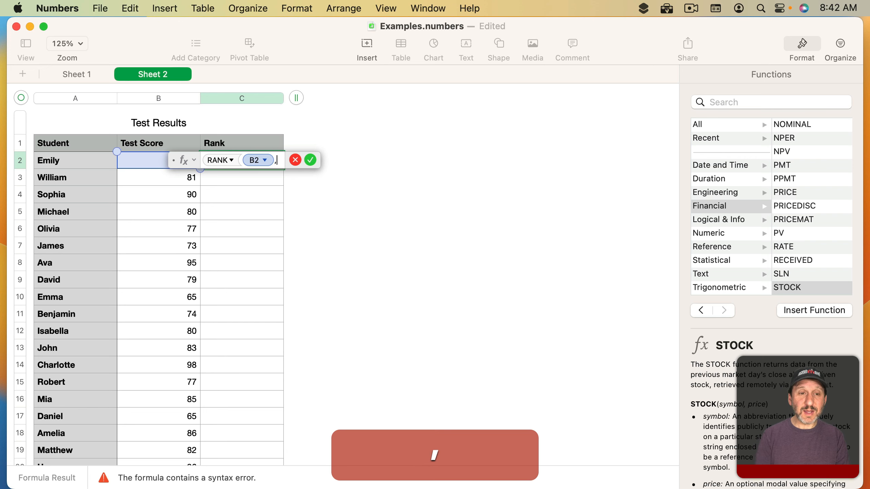
click(156, 97)
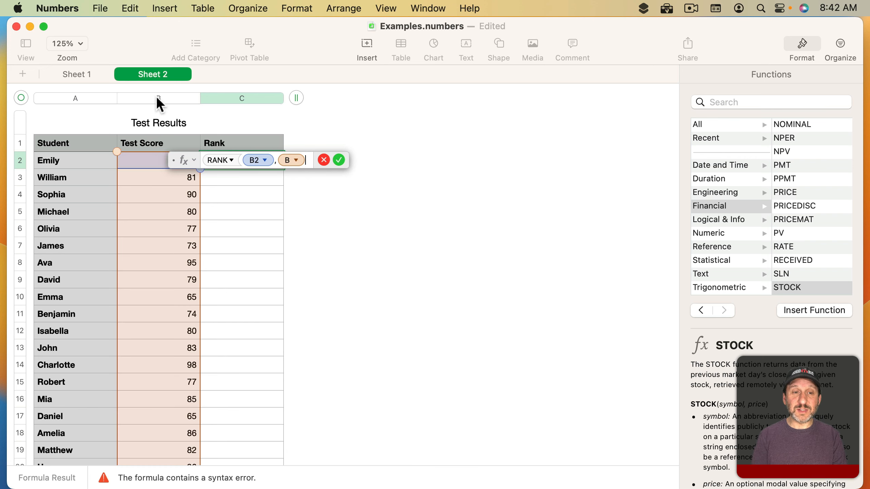
text())
key(Return)
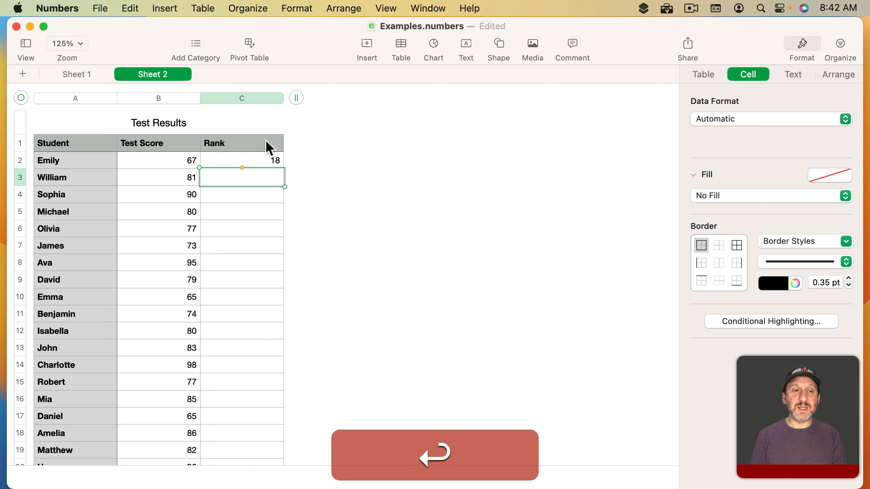
Step: Copy the RANK formula from cell C2 into all body cells of the Rank column
click(171, 159)
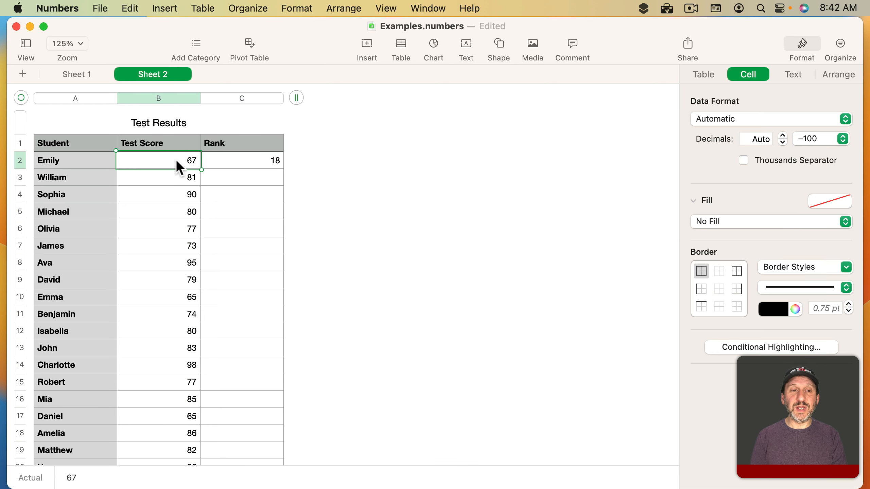
click(252, 162)
key(super+c)
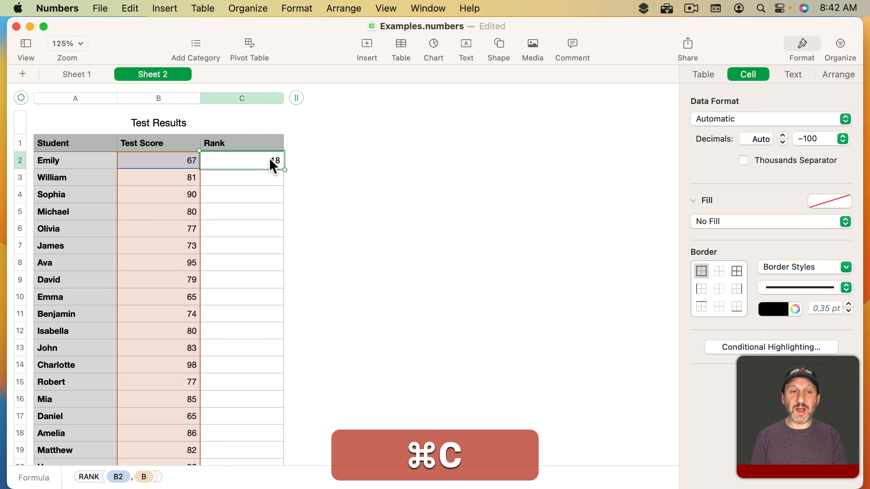
click(249, 102)
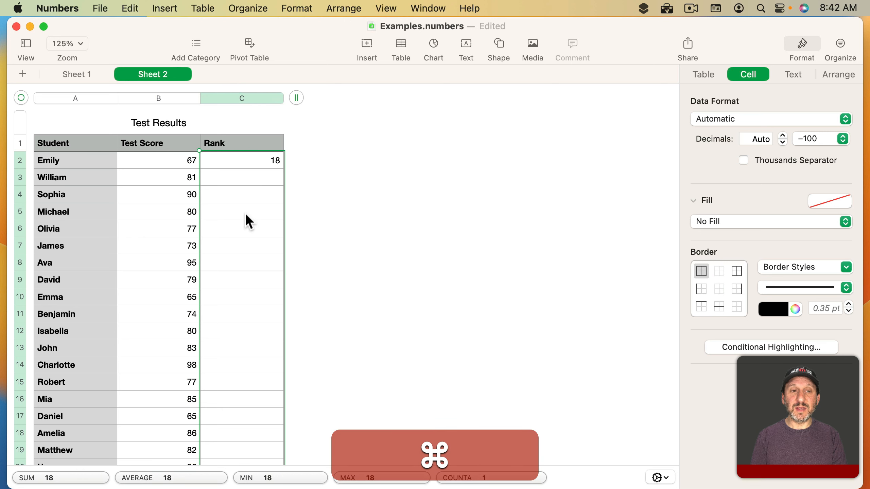
key(super+v)
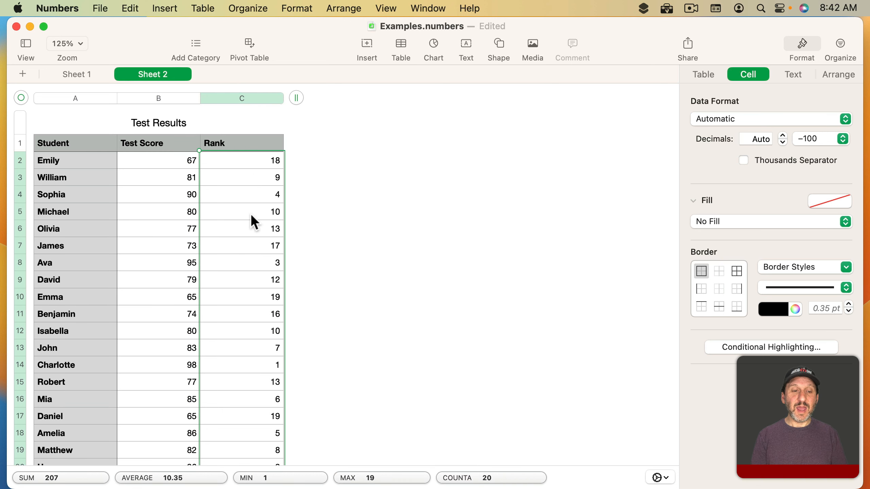
Step: Examine the top-ranked entries in the Rank column and the formula in the Best footer cell
scroll(240, 349, down, 3)
click(256, 305)
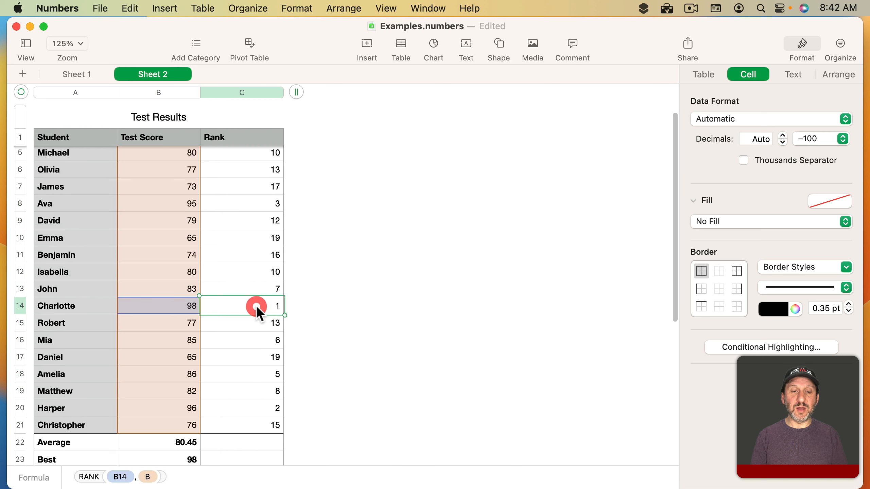
click(252, 409)
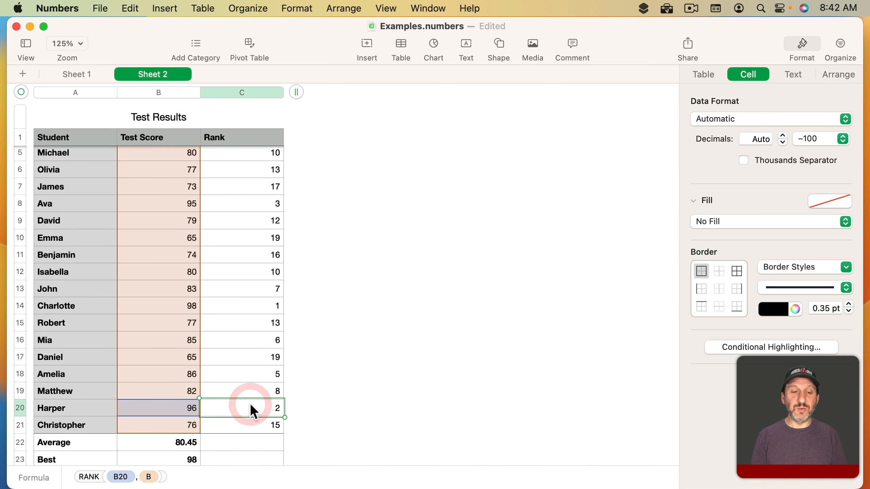
scroll(250, 403, up, 3)
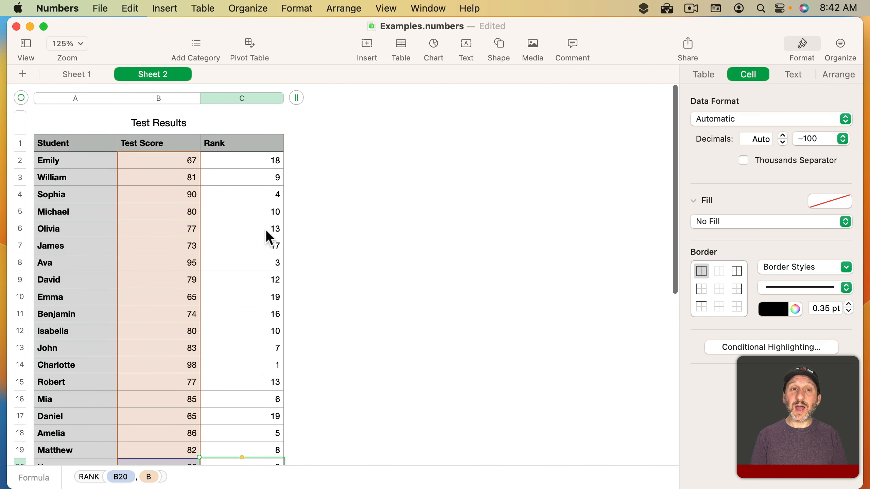
click(256, 194)
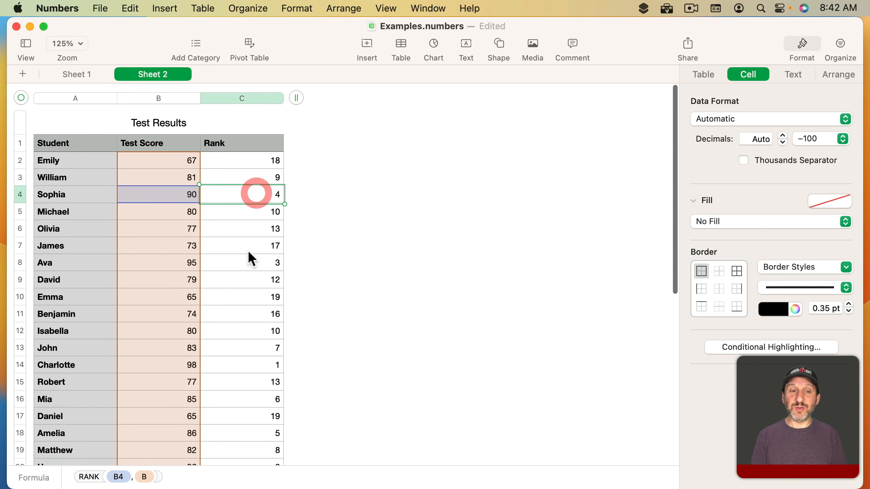
click(249, 263)
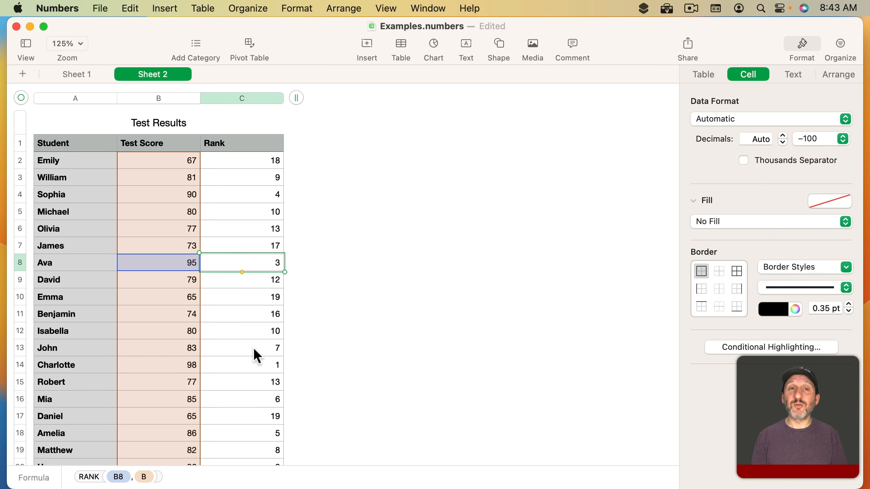
scroll(257, 357, down, 6)
click(162, 328)
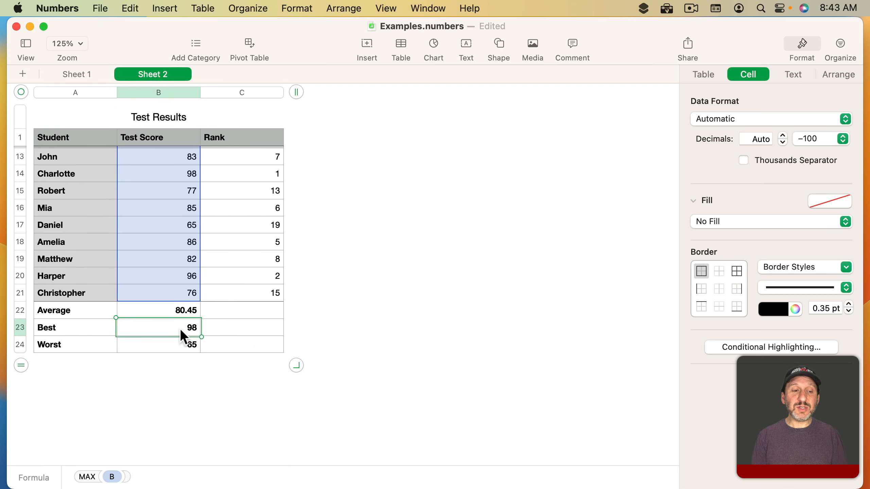
Step: Rename the footer labels Best and Worst in column A as "Top 3" and "Bottom 3"
click(188, 342)
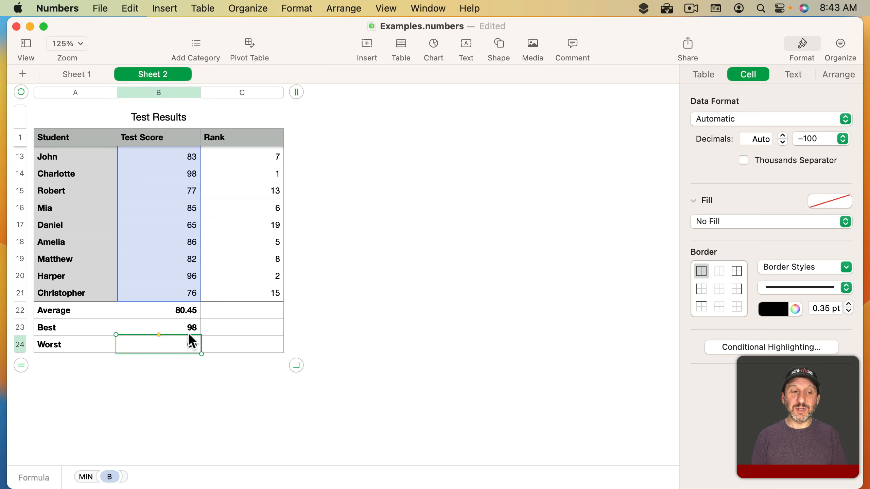
click(66, 327)
key(super+a)
text(Top 3)
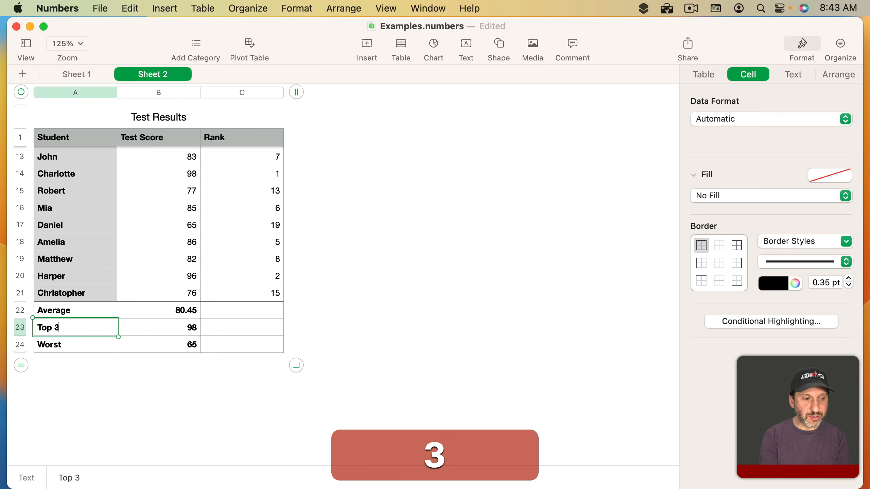
key(Return)
text(Bot)
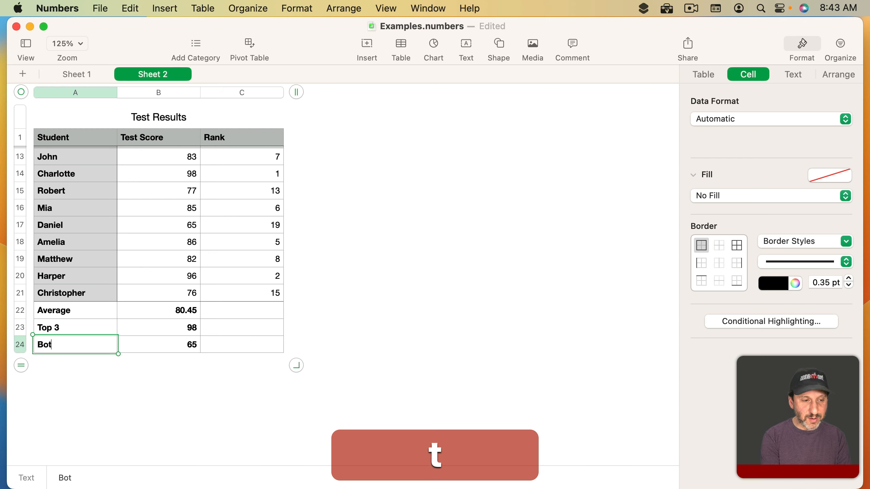
text(tom 3)
key(Return)
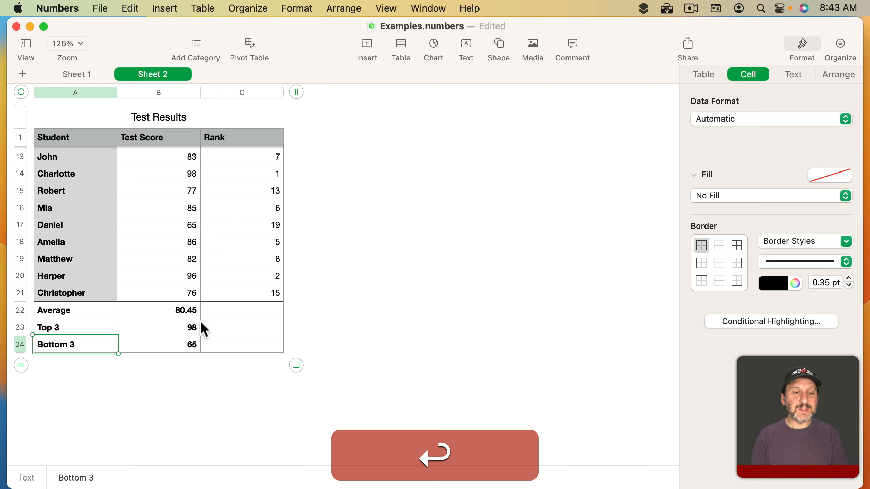
Step: Clear the old formulas from the Top 3 and Bottom 3 footer cells in the Test Score column
click(174, 328)
key(BackSpace)
click(177, 341)
key(BackSpace)
Step: Enter a LARGE formula in footer cell B23 using column B and ranking 3, looking up the function's arguments in the function reference
double_click(177, 321)
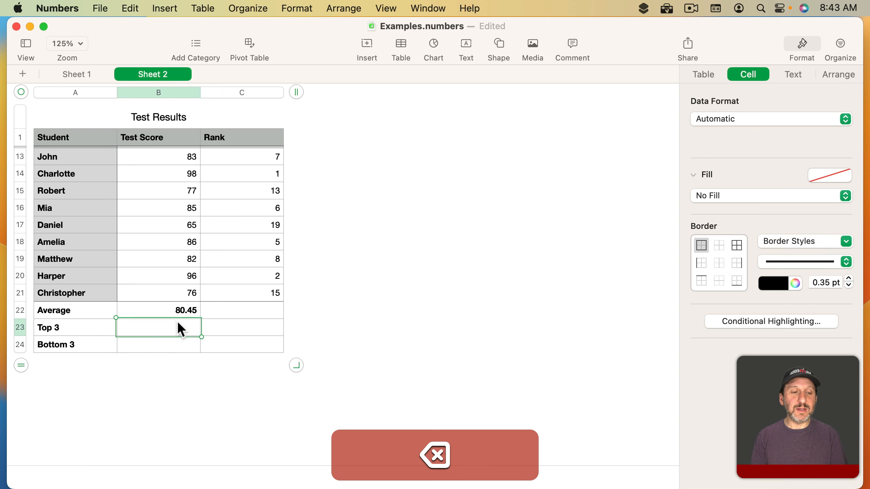
text(=L)
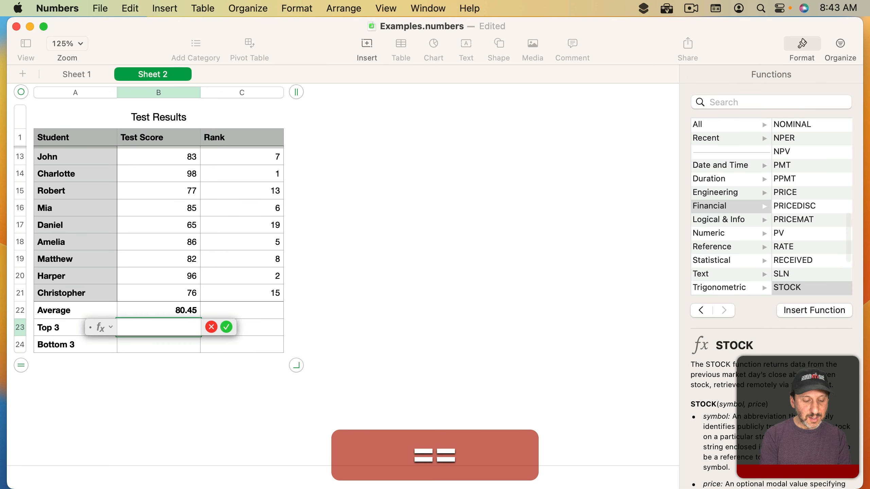
text(ARGE()
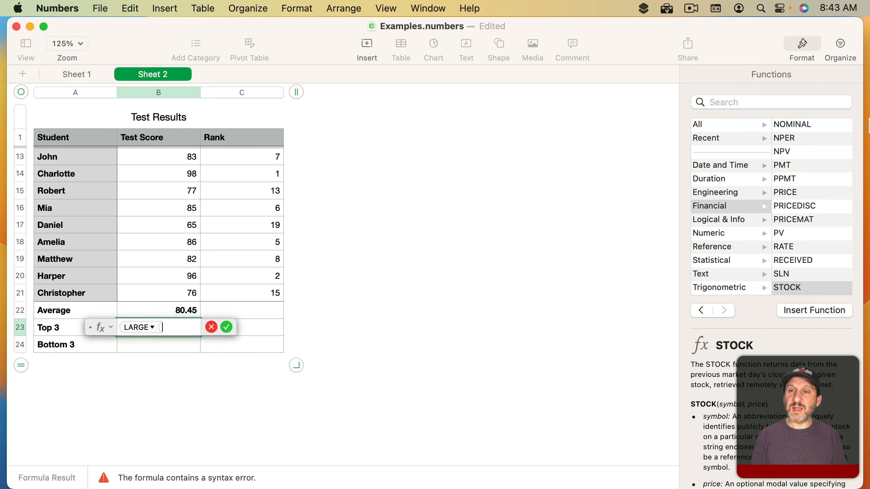
click(752, 96)
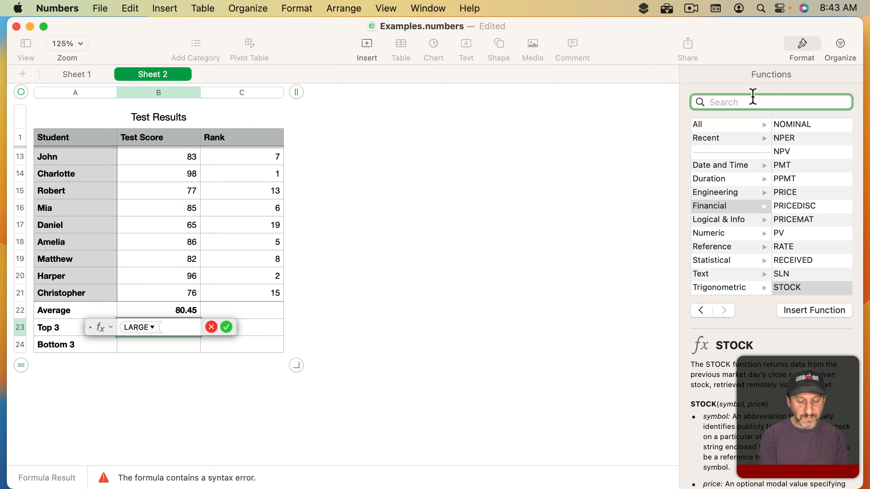
text(large)
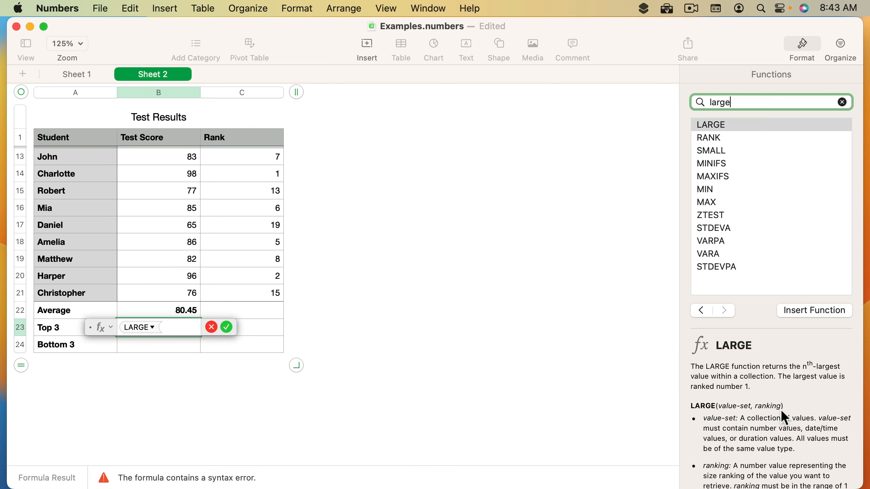
click(163, 95)
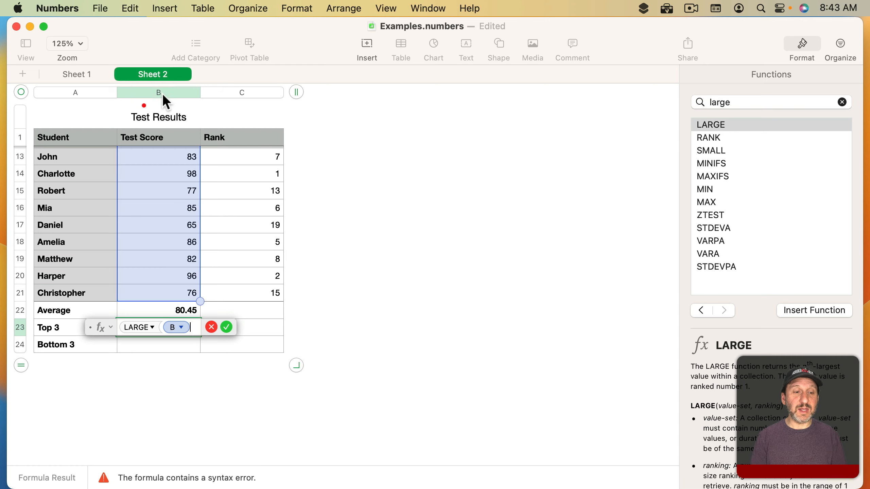
text(,)
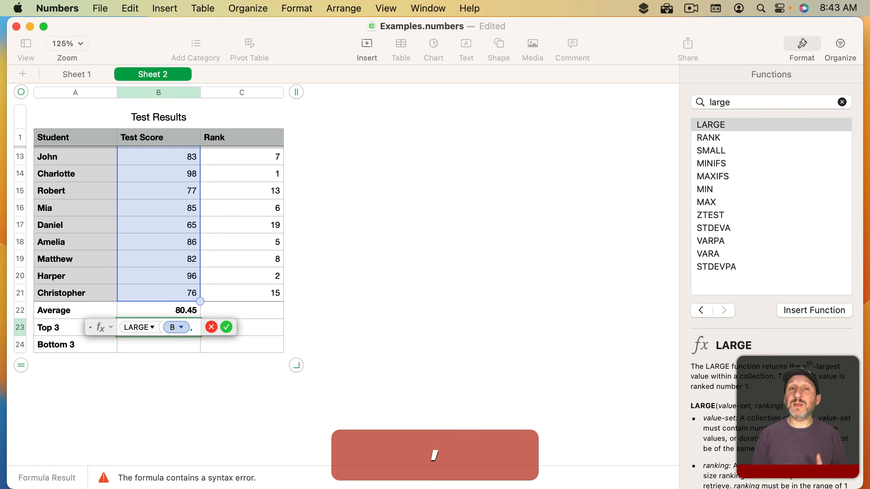
text(3))
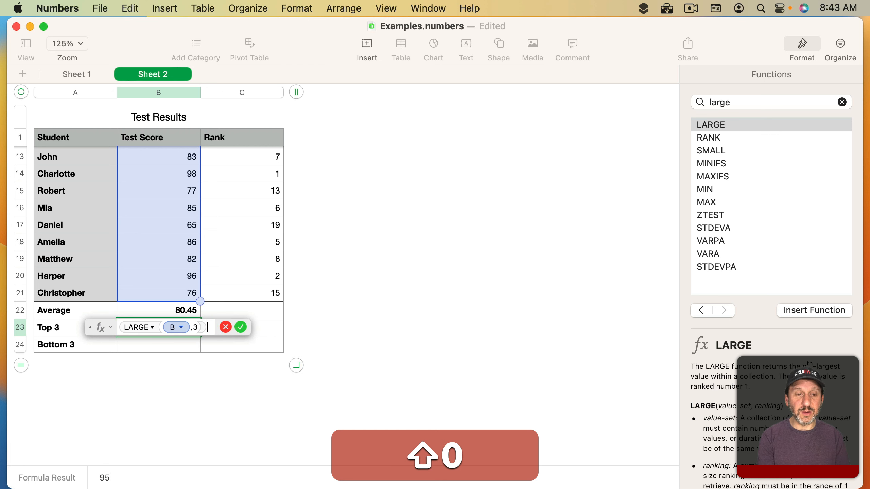
key(Return)
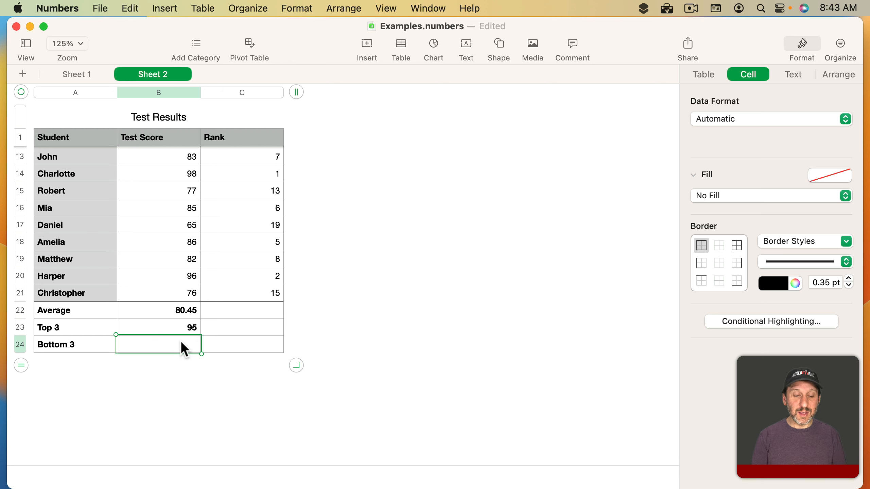
Step: Enter a SMALL formula in footer cell B24 using column B and ranking 3
text(=SMALL()
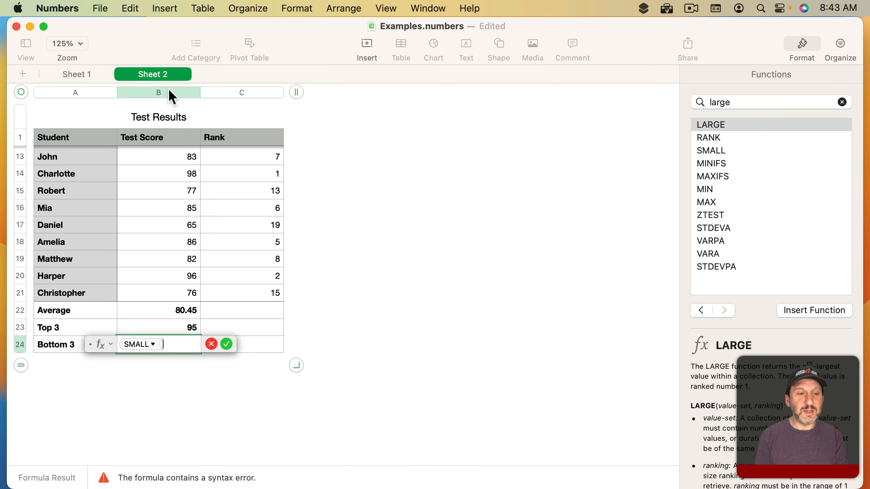
click(169, 91)
text(,3)
key(shift+Return)
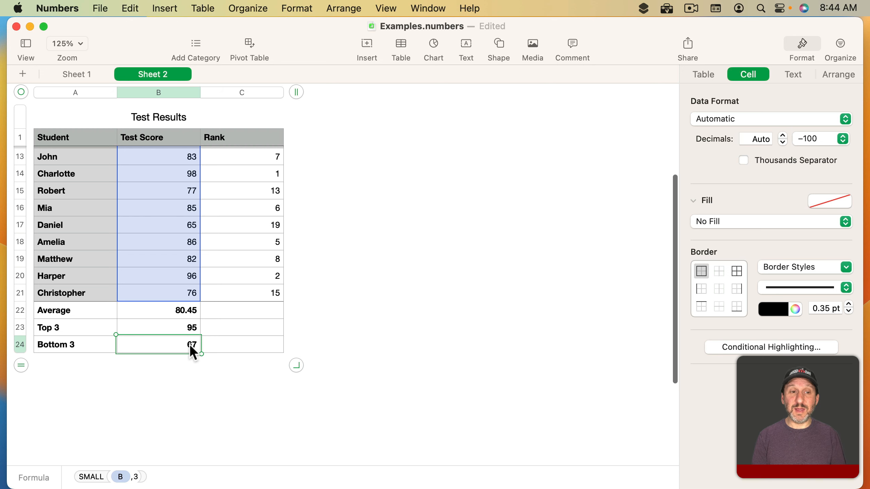
Step: Add a conditional highlighting rule to the Test Score body cells that gives values greater than or equal to B$23 a green fill
scroll(189, 344, up, 10)
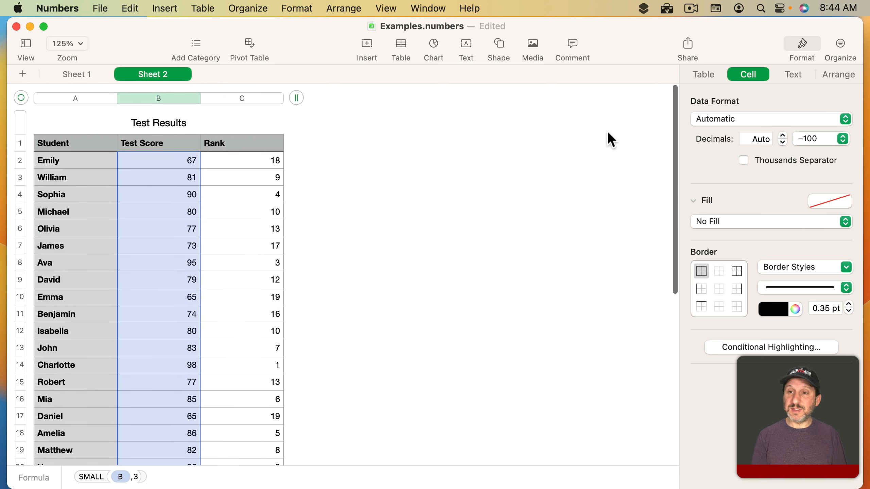
click(750, 346)
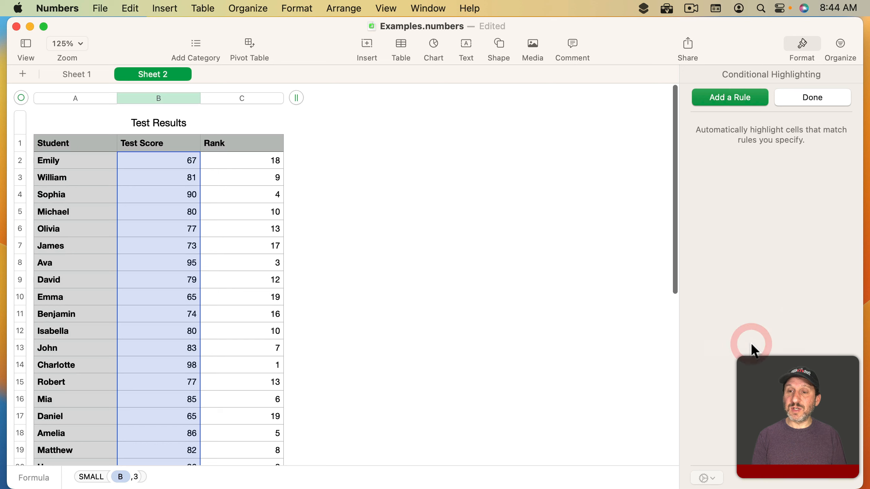
click(734, 96)
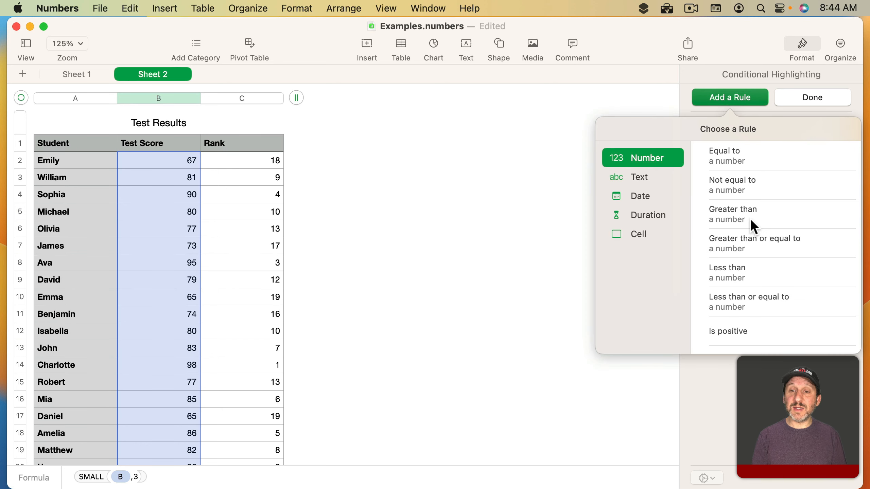
click(743, 245)
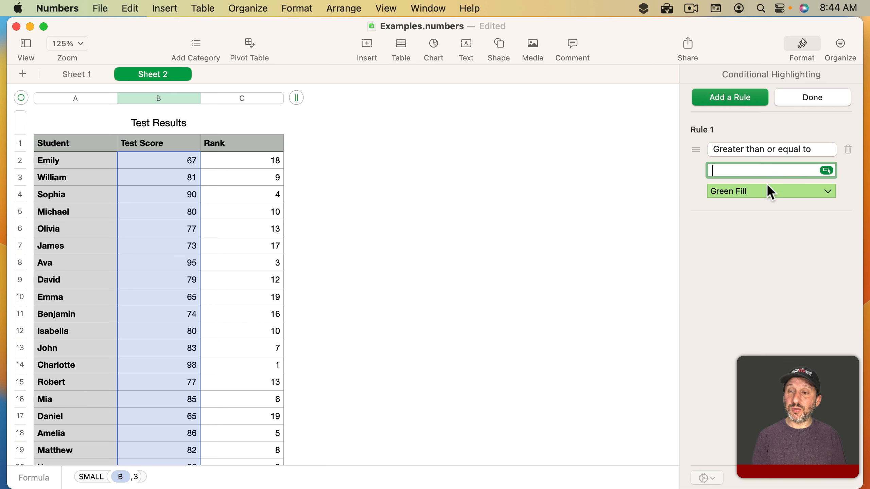
click(825, 169)
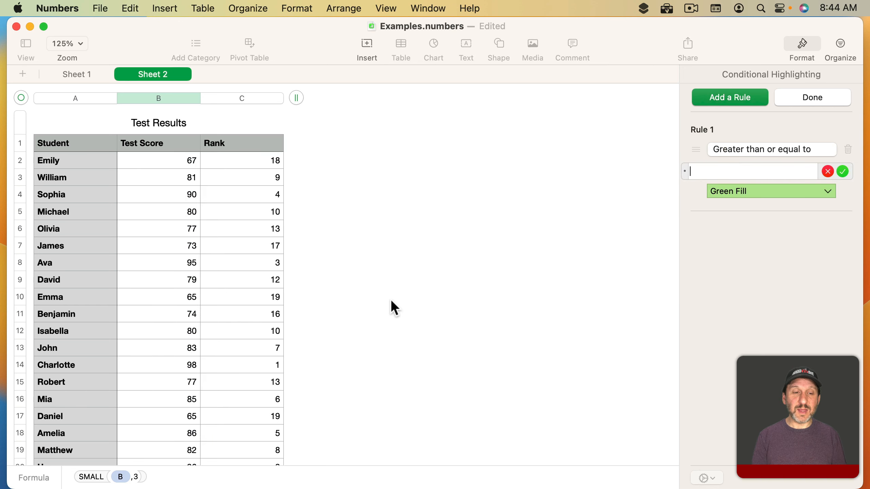
scroll(222, 353, down, 5)
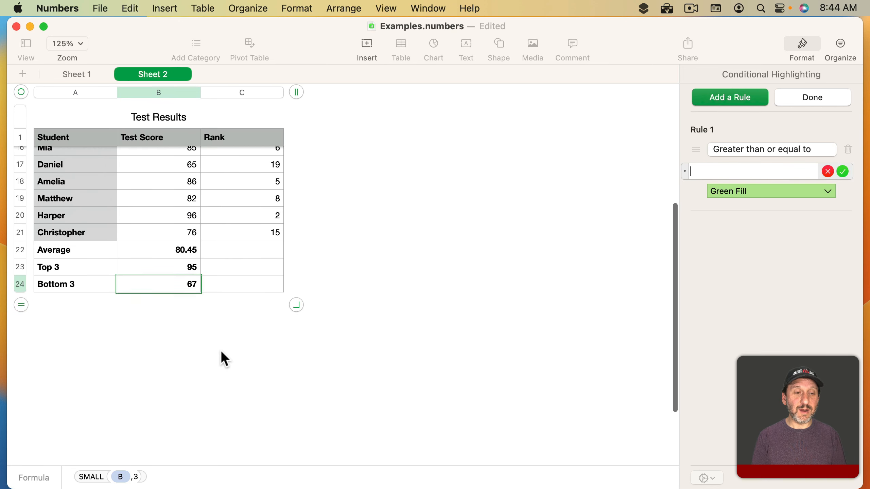
click(181, 261)
scroll(188, 227, down, 2)
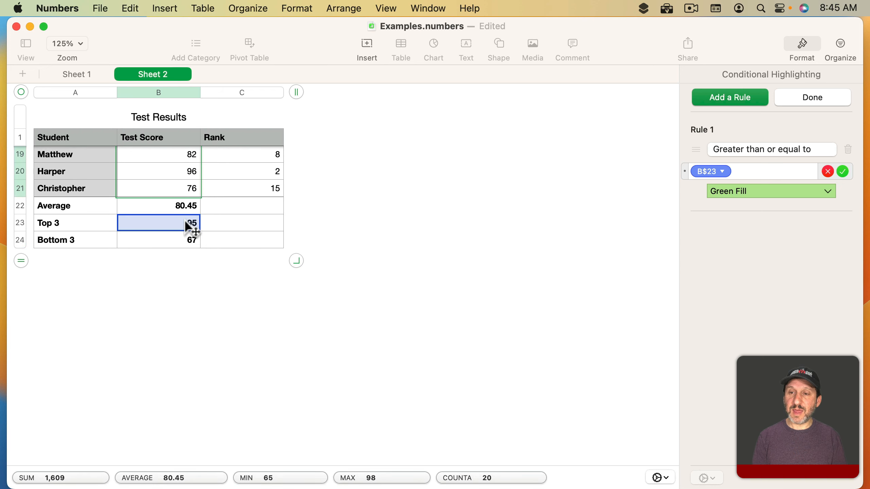
click(843, 171)
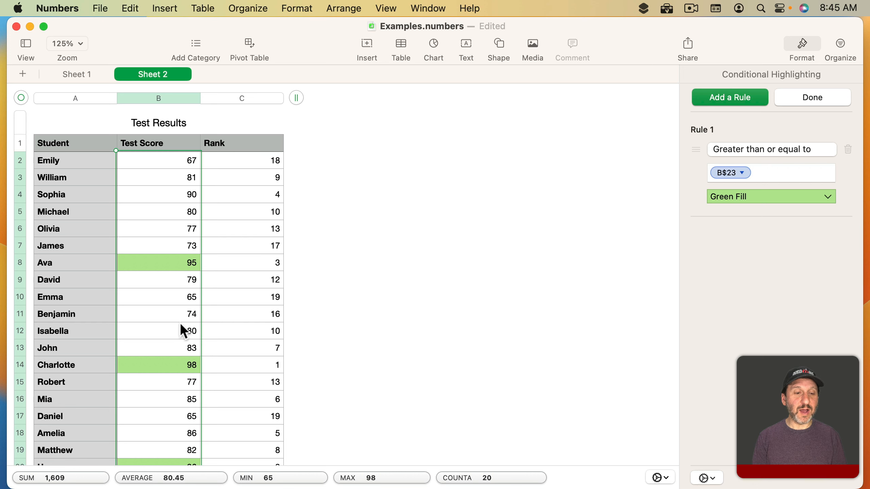
scroll(181, 311, down, 5)
scroll(178, 416, down, 1)
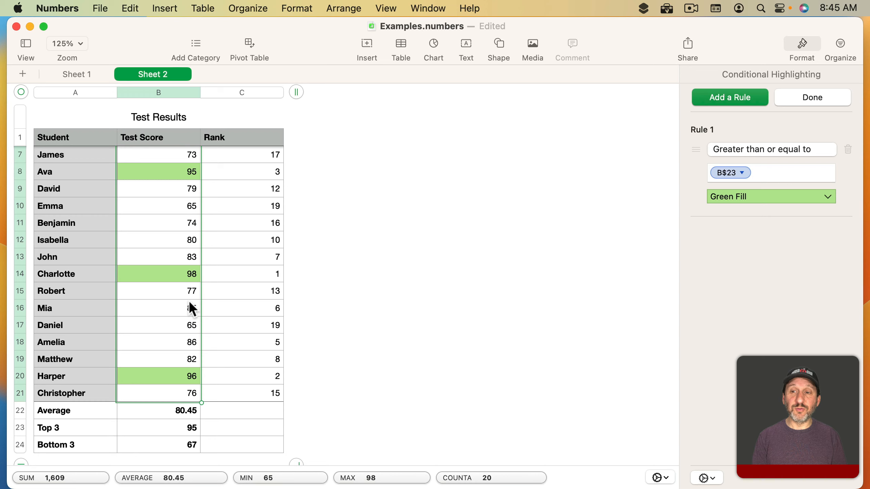
Step: Add a second highlighting rule to the Test Score body cells that gives values less than or equal to B$24 a red fill
scroll(189, 301, up, 5)
click(743, 98)
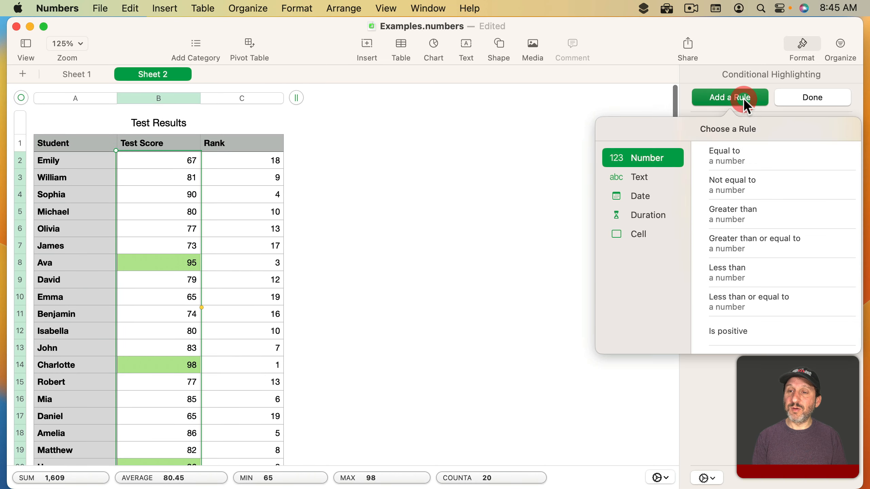
click(742, 296)
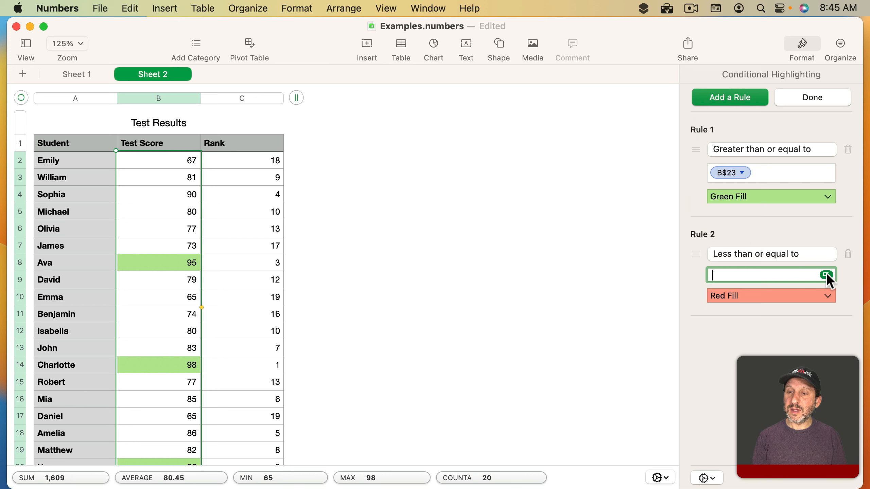
click(827, 275)
scroll(217, 322, down, 5)
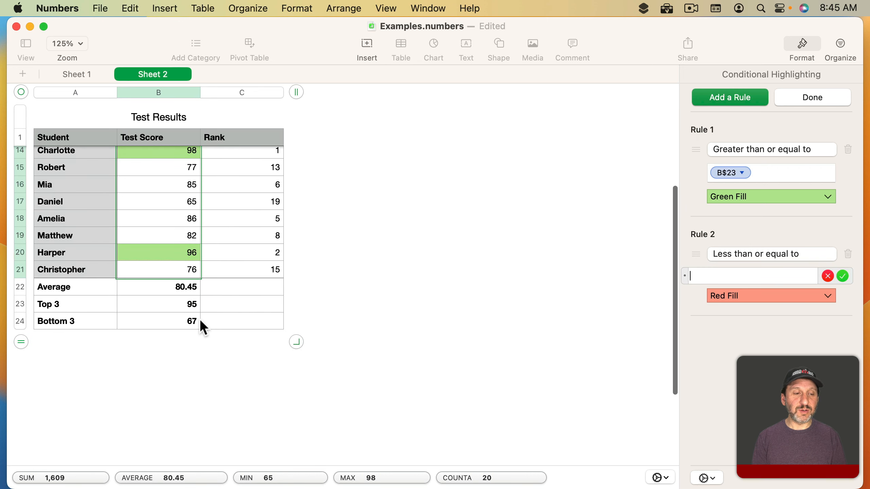
click(177, 320)
click(842, 276)
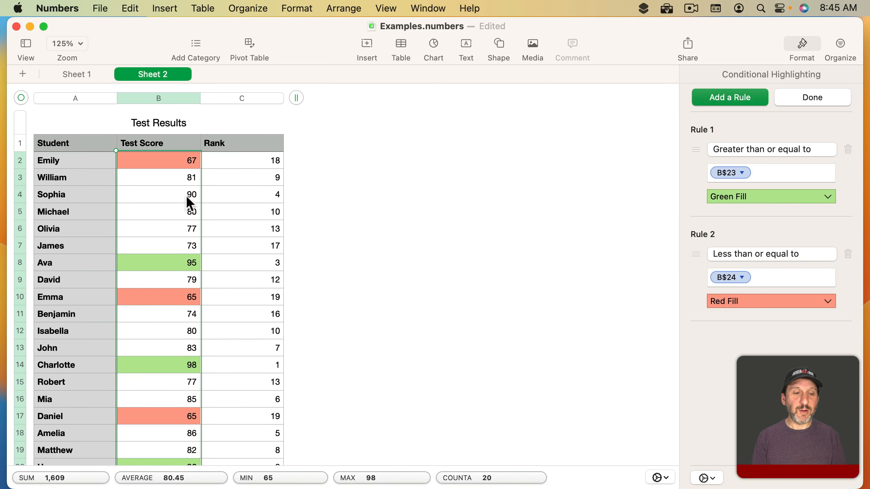
scroll(171, 241, down, 5)
scroll(170, 241, up, 5)
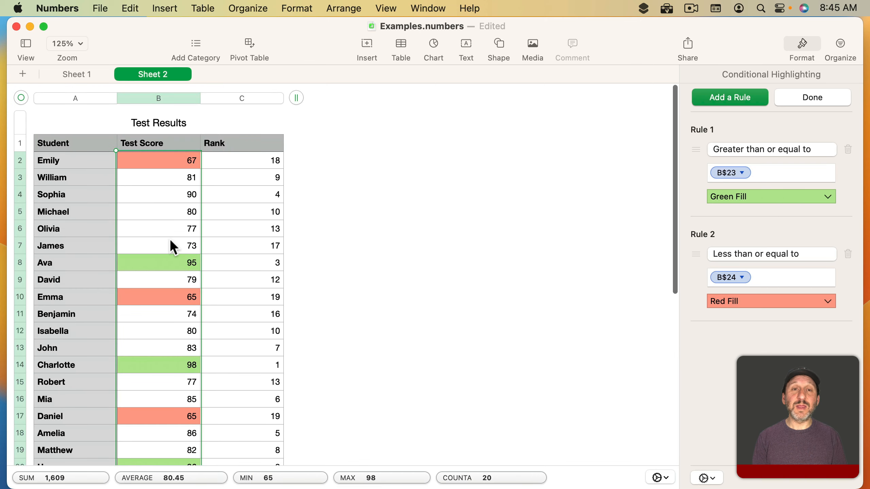
Step: Delete the Rank column from the Test Results table
click(276, 99)
click(237, 97)
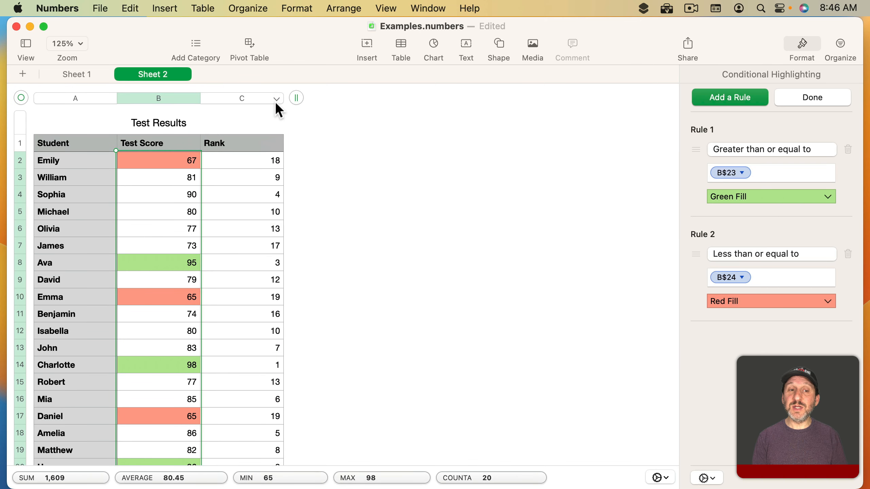
click(276, 99)
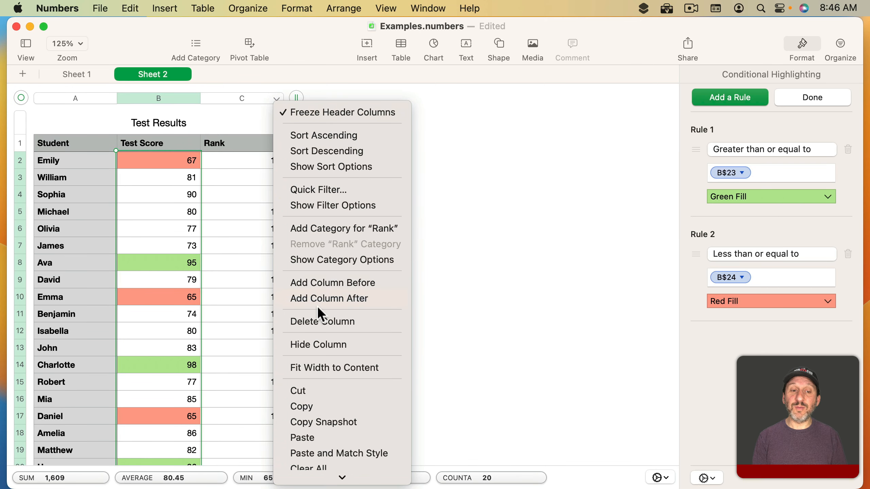
click(319, 322)
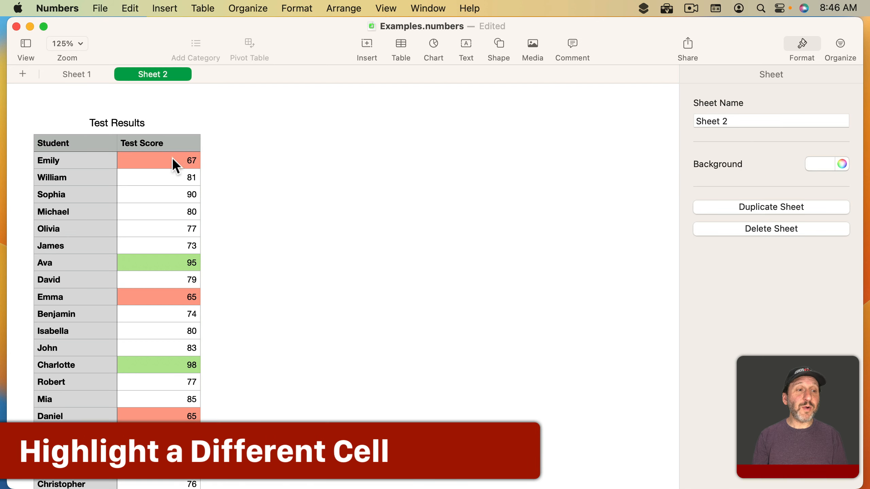
Step: Compare the formatting of student cell A2 with that of the highlighted score cell B2, and leave A2 selected
click(64, 162)
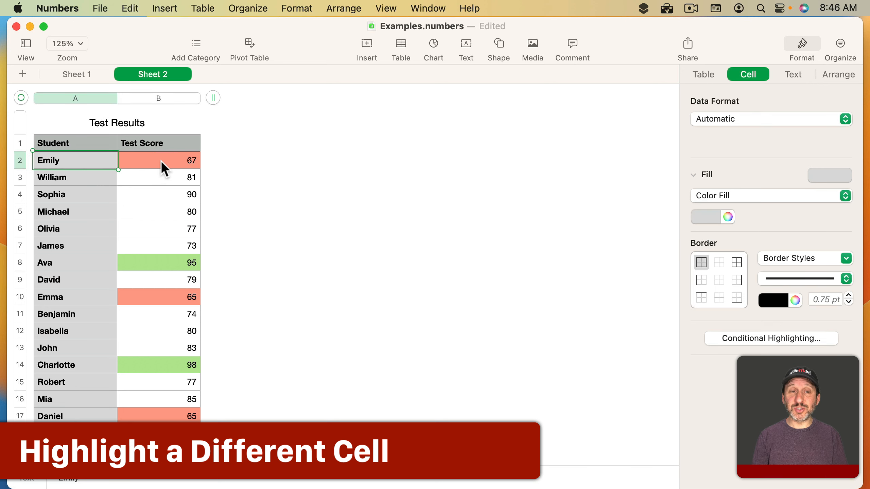
click(161, 162)
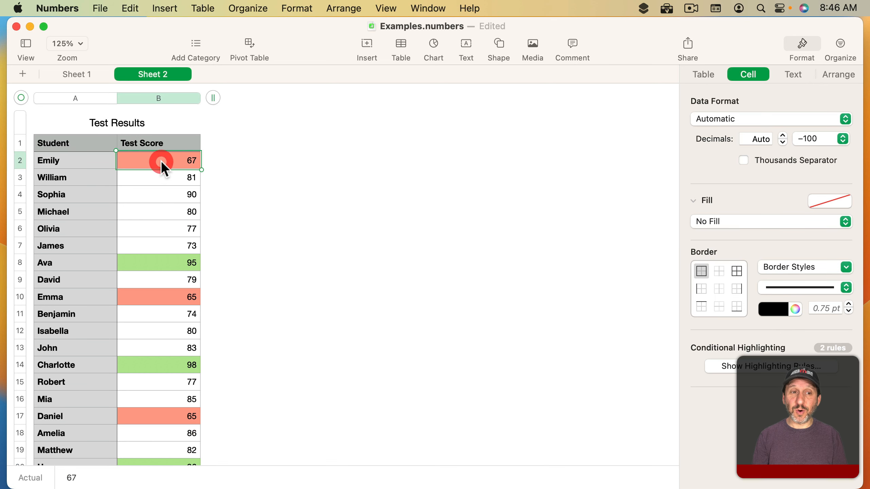
click(79, 160)
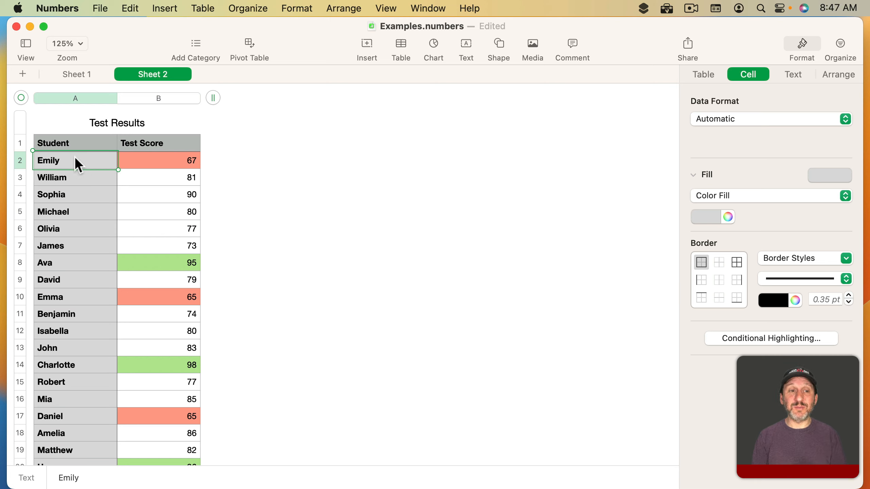
Step: Delete both conditional highlighting rules from the Test Score body cells
key(super+z)
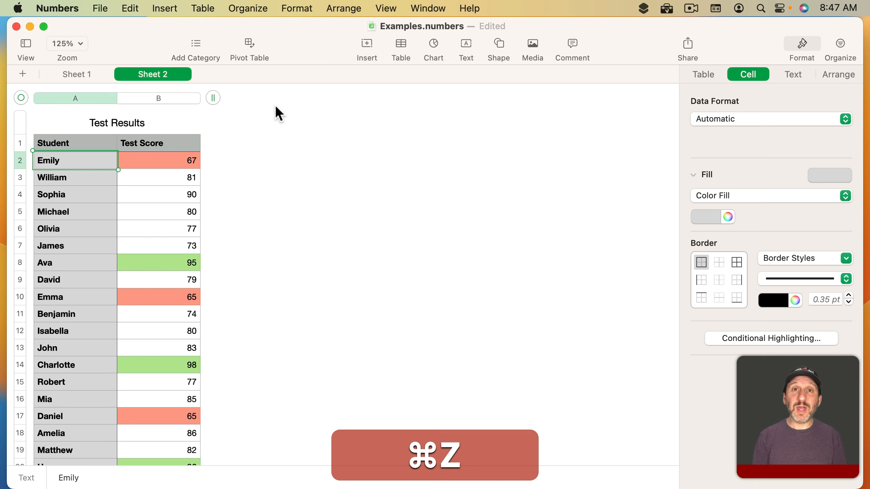
click(162, 98)
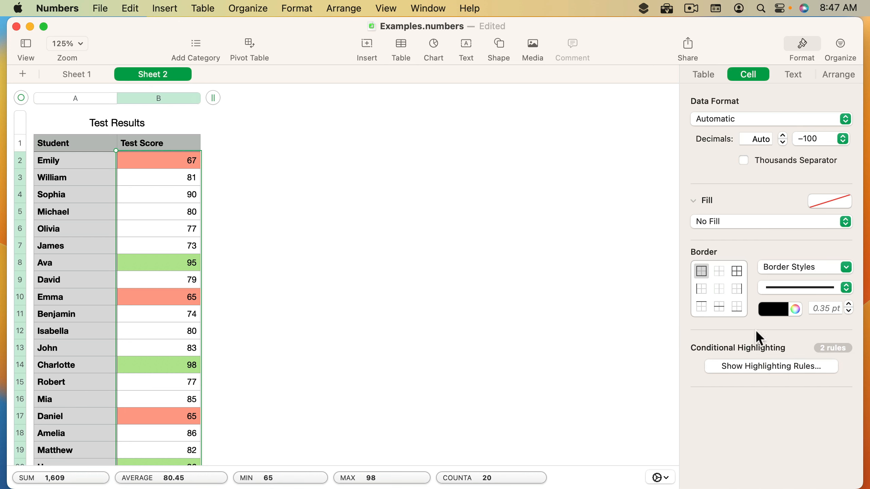
click(761, 367)
click(847, 149)
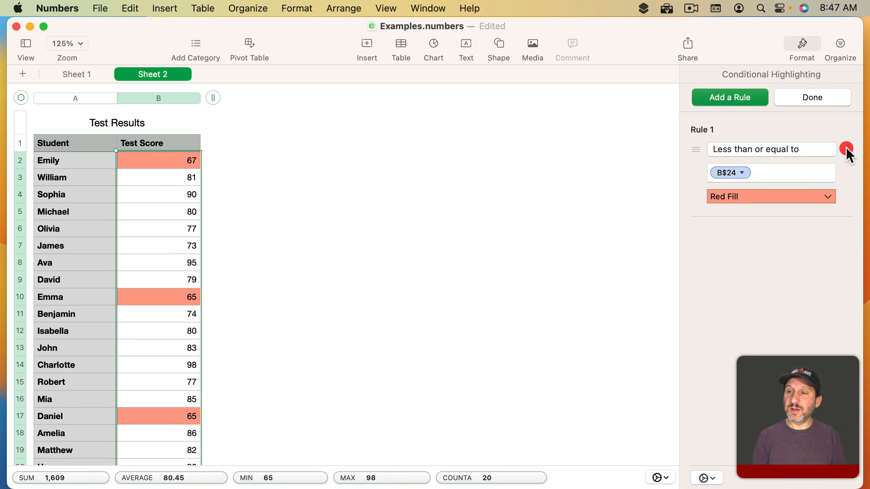
click(847, 149)
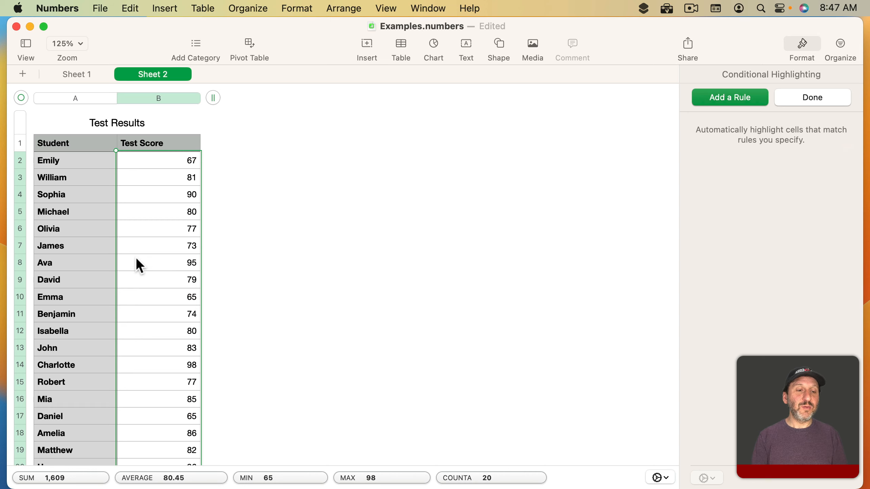
Step: Add a third column to the Test Results table and head it "In Top 3"
scroll(136, 257, down, 5)
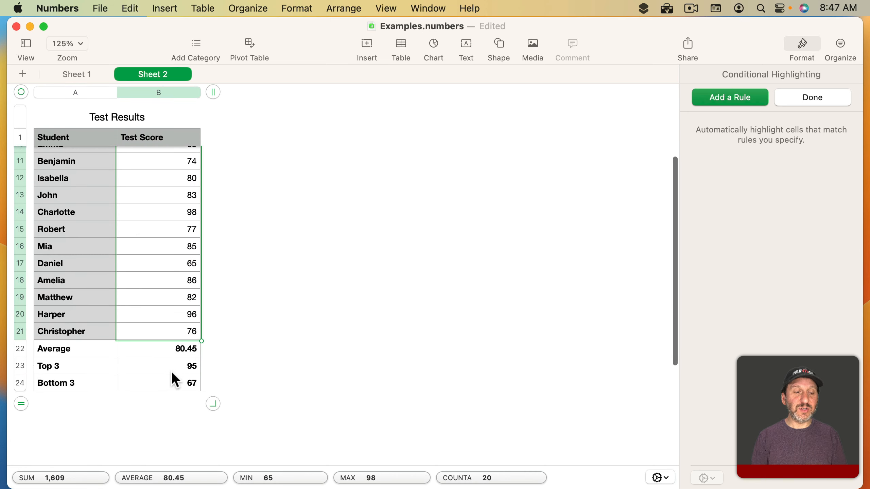
scroll(205, 262, up, 5)
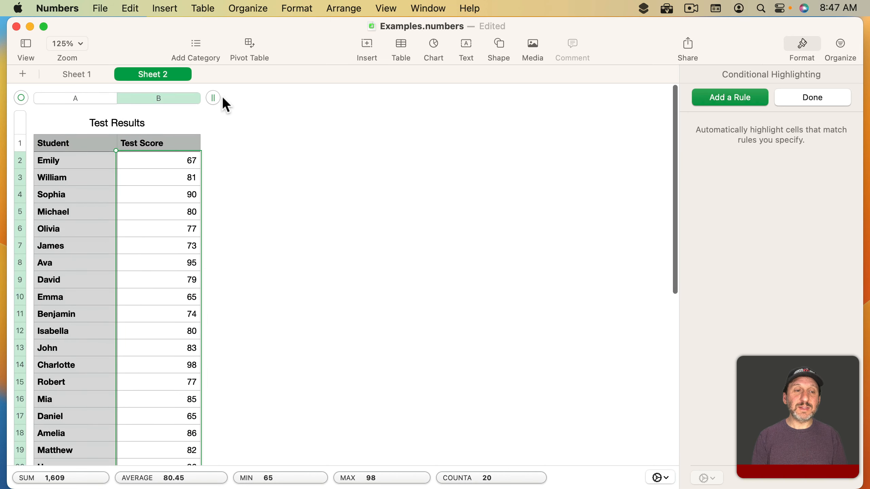
drag(216, 98, 307, 99)
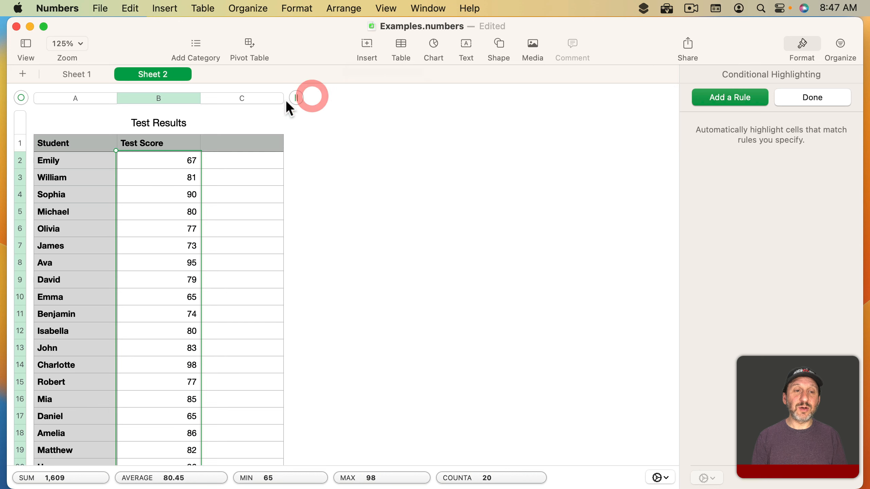
click(252, 141)
text(In To)
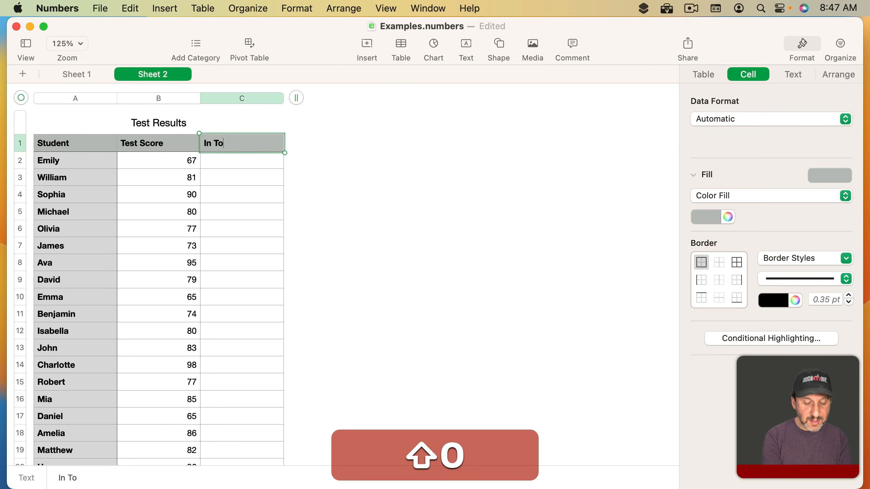
text(p 3)
key(Return)
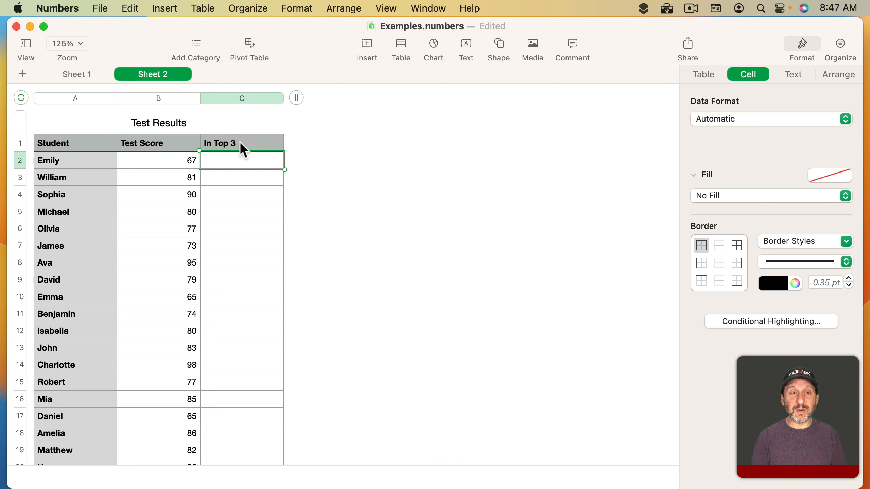
Step: Enter a formula in C2 that tests whether B2 is greater than or equal to B$23
text(=)
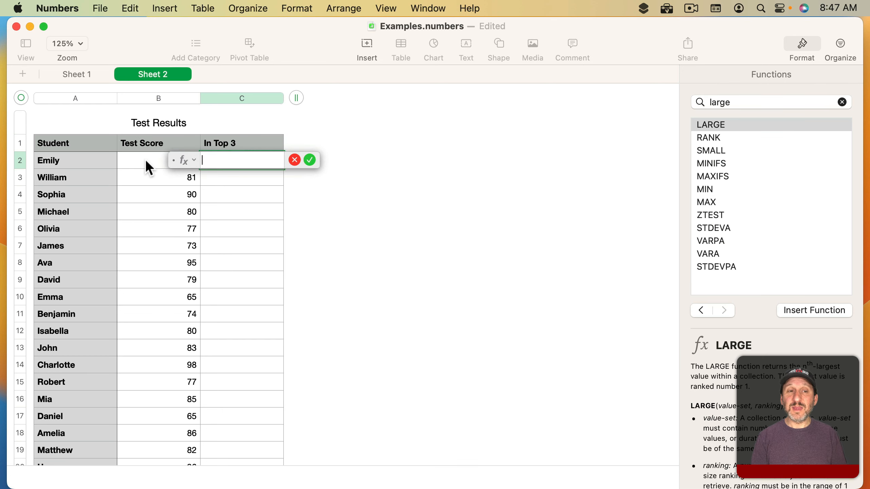
click(145, 160)
text(>=)
scroll(157, 308, down, 5)
click(157, 339)
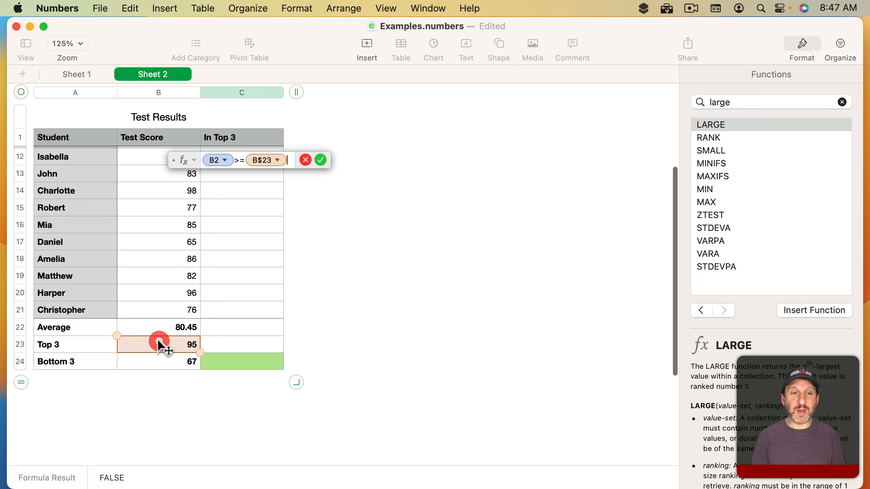
key(Return)
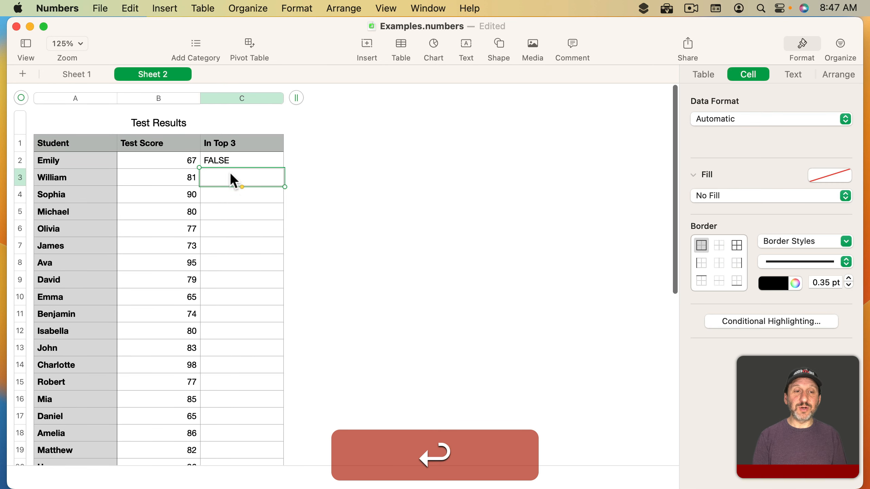
Step: Copy the C2 comparison formula into the remaining body cells of the In Top 3 column
click(235, 161)
key(super+c)
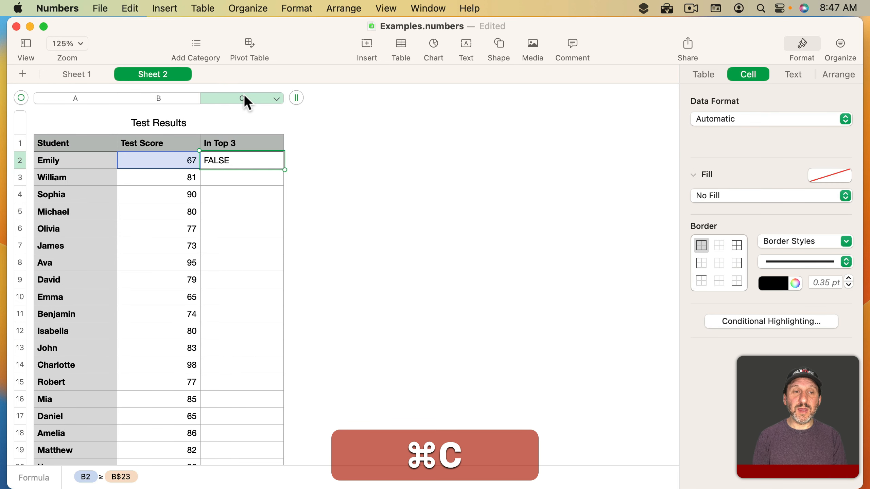
click(244, 97)
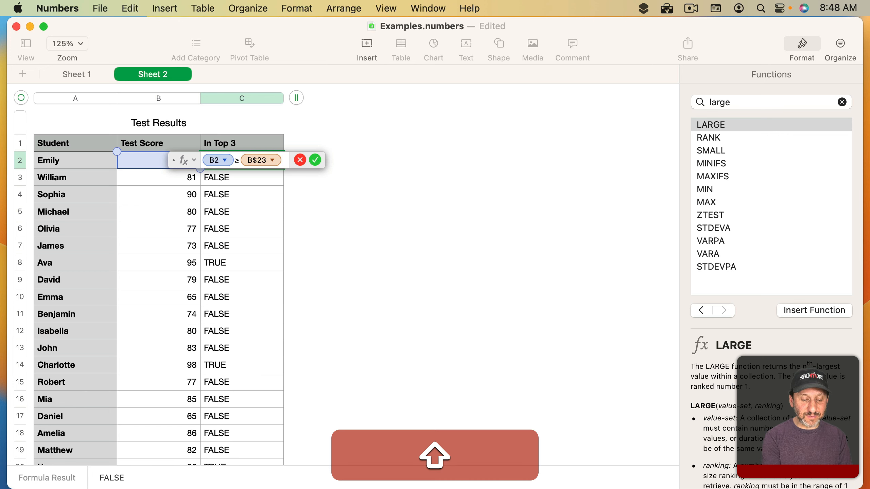
Step: Wrap the C2 comparison in an IF that returns the student name from $A2 when true and "" otherwise
text(IF()
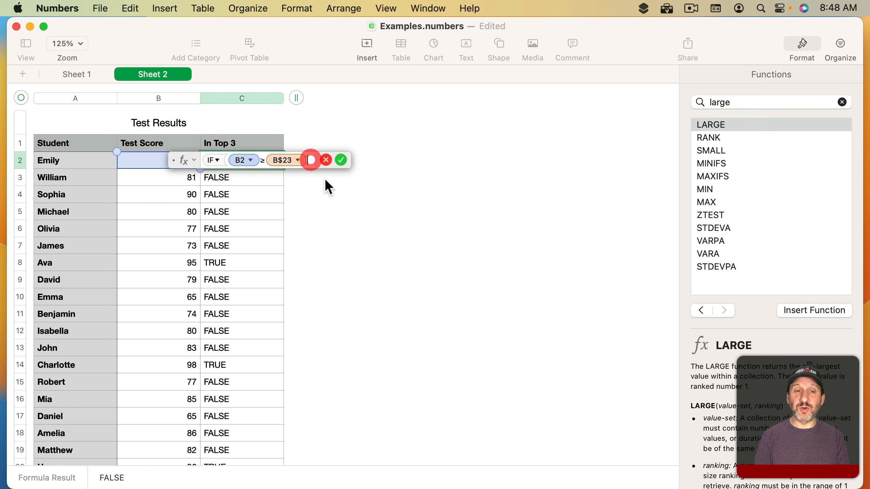
text(,)
click(76, 160)
text(,""))
key(Return)
Step: Copy the IF formula from C2 to all body cells of column C and check the filled column down to the footer
key(super+c)
key(super+v)
click(236, 362)
scroll(237, 362, down, 5)
click(234, 384)
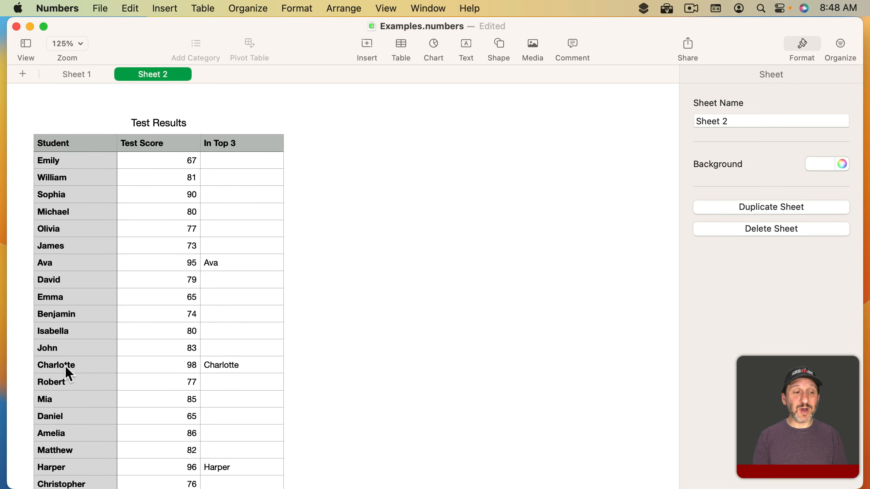
Step: Add a "Text is" highlighting rule to the Student body cells that compares each name with relative reference C2
click(68, 141)
click(72, 100)
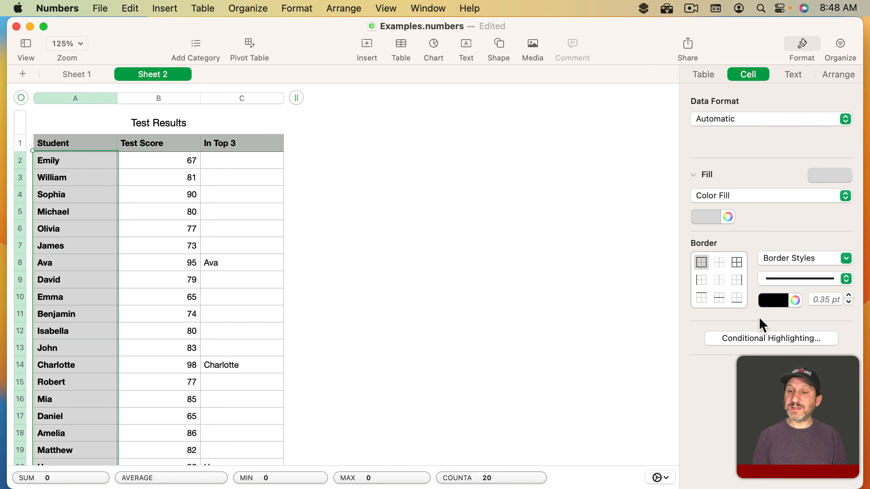
click(758, 337)
click(740, 98)
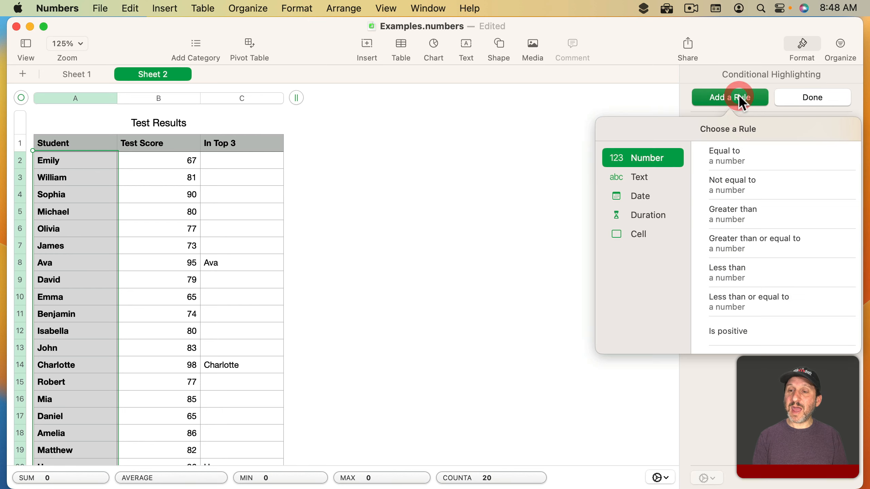
click(640, 178)
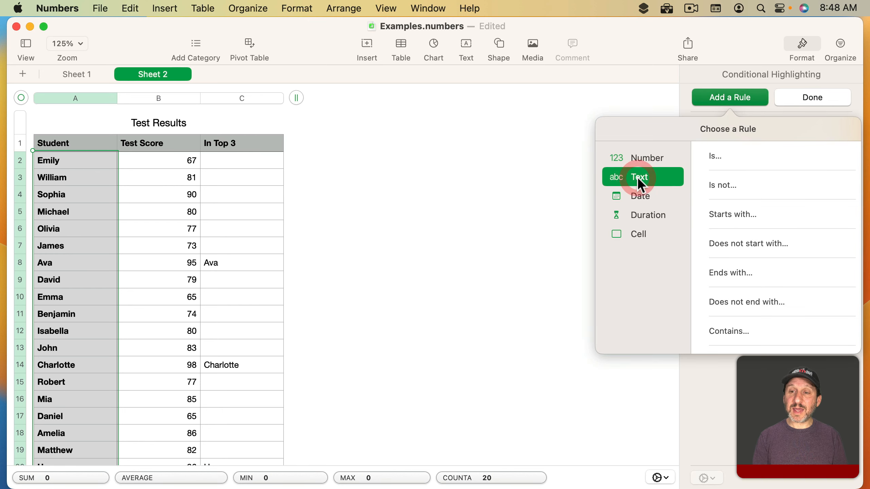
click(742, 158)
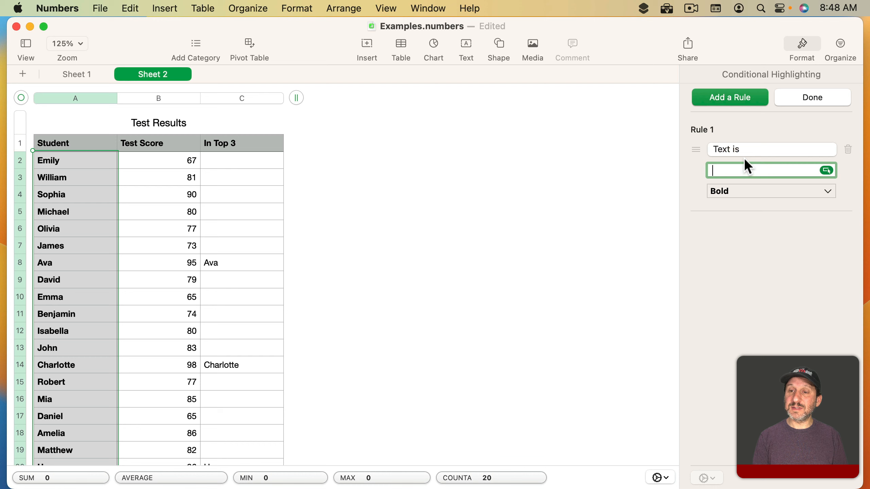
click(826, 170)
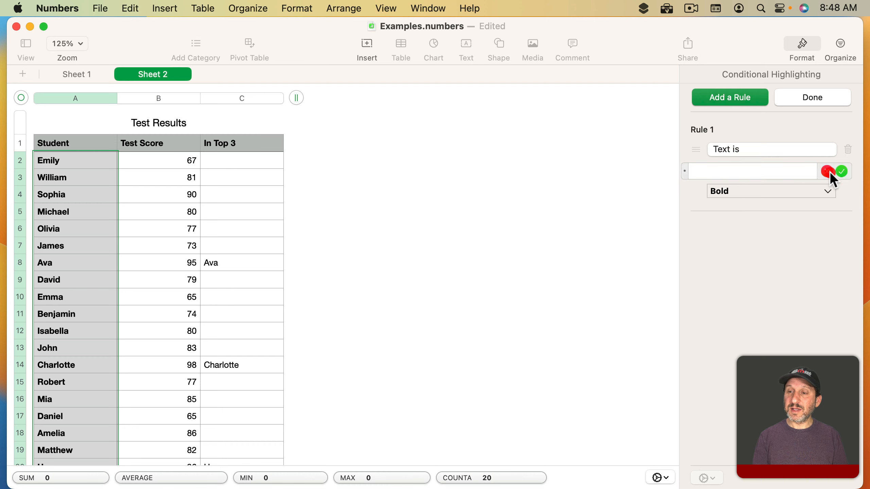
click(247, 161)
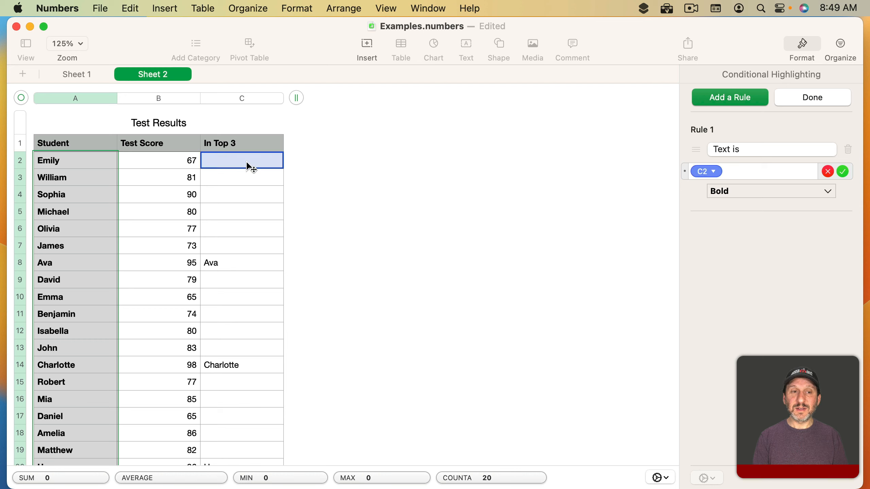
click(712, 171)
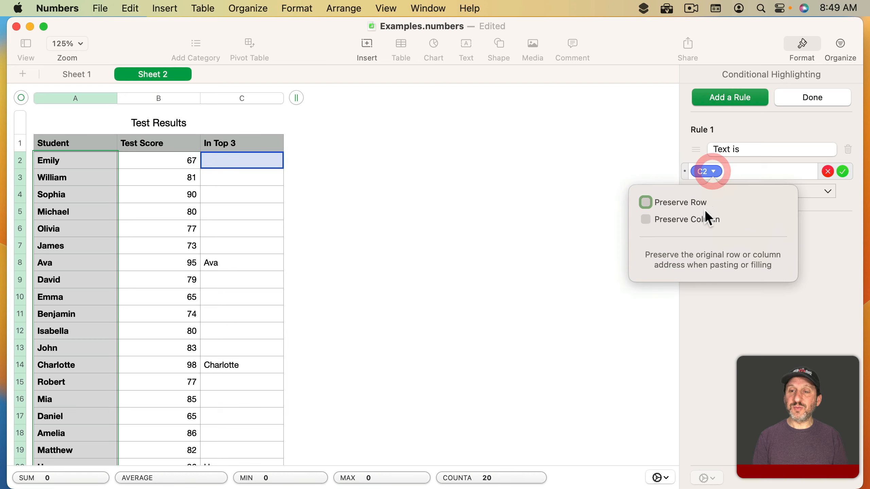
click(710, 172)
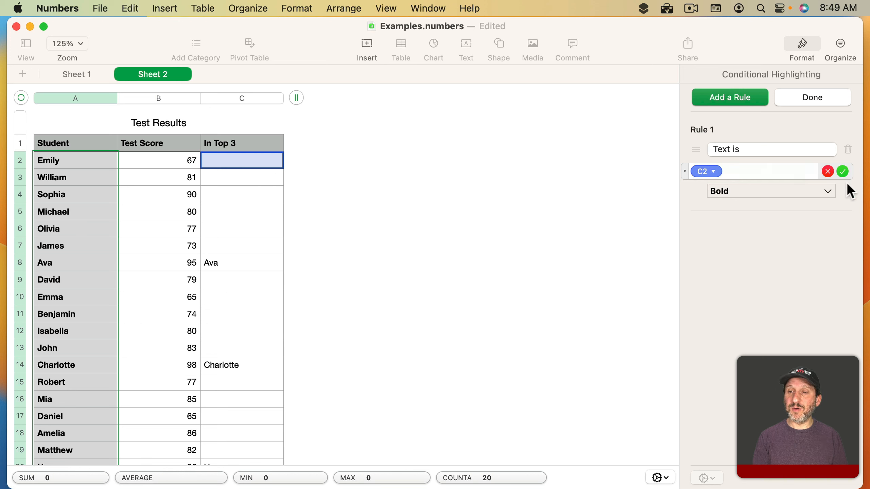
Step: Set the Student column rule's highlight style to Green Text and deselect the table
click(777, 194)
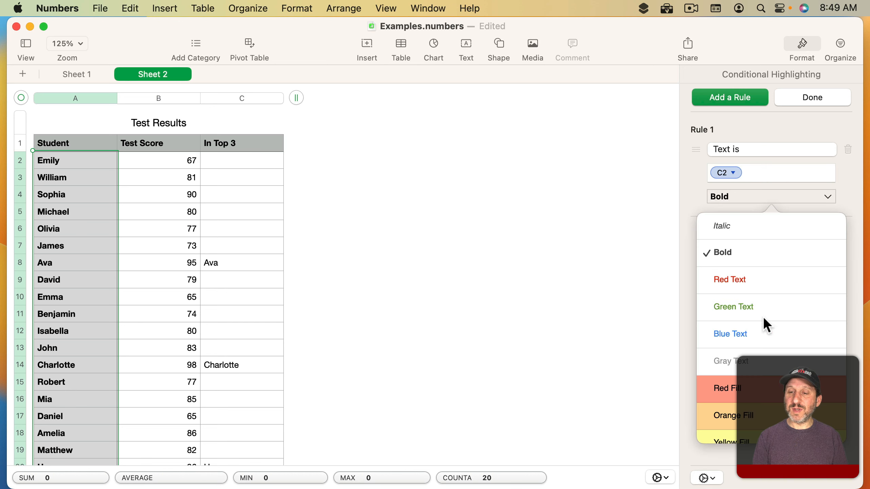
click(753, 307)
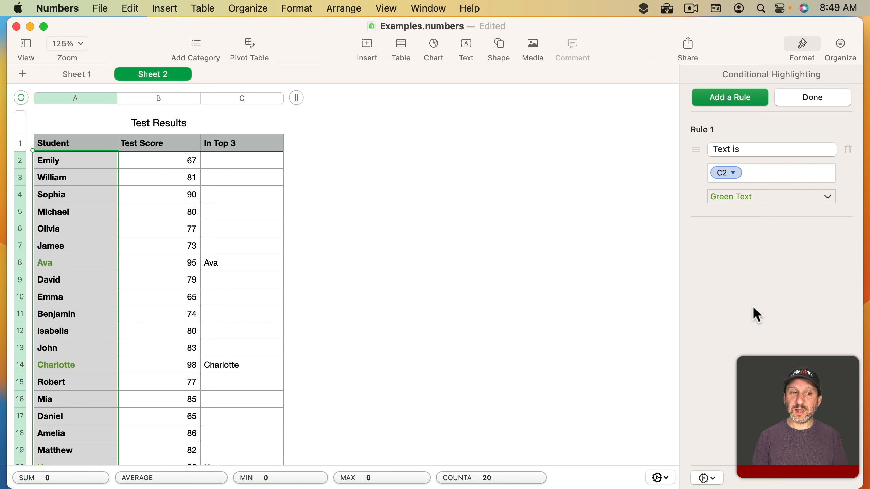
click(621, 195)
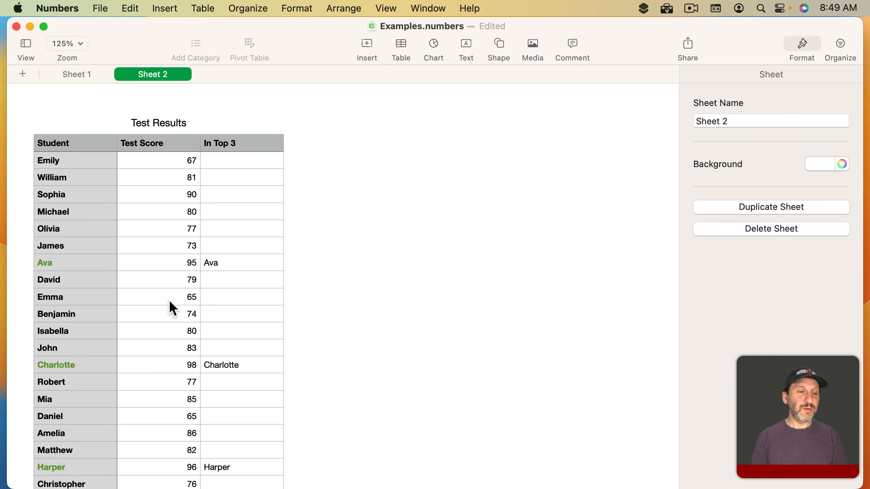
Step: Examine the highlighted student names and the IF formulas in C20 and C14, moving the formula editor aside to view the referenced cells
click(79, 257)
click(72, 364)
scroll(72, 364, down, 4)
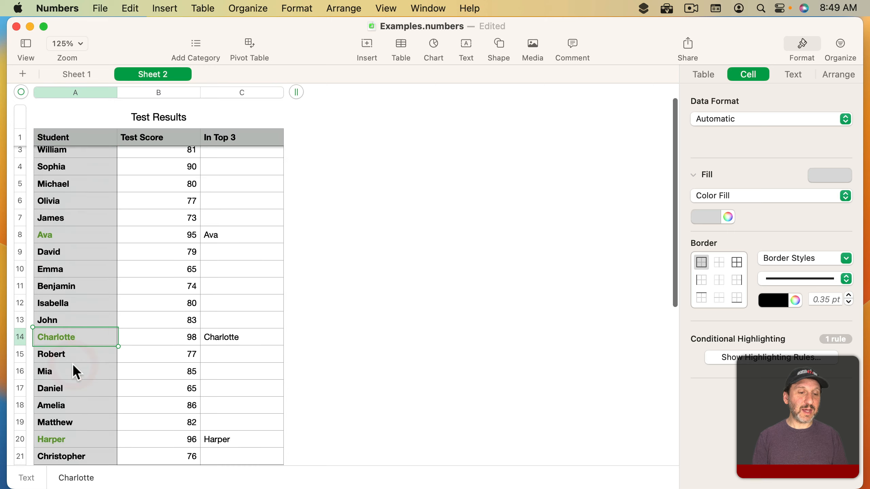
click(75, 397)
click(225, 395)
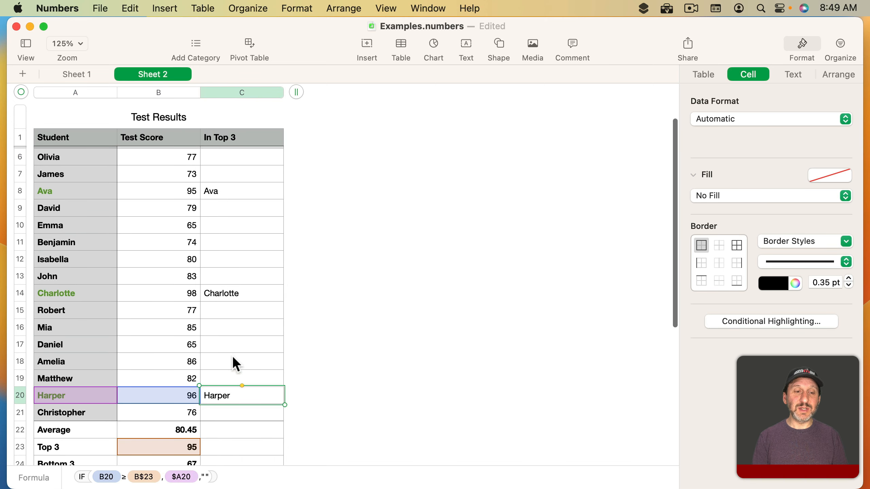
click(236, 292)
double_click(237, 292)
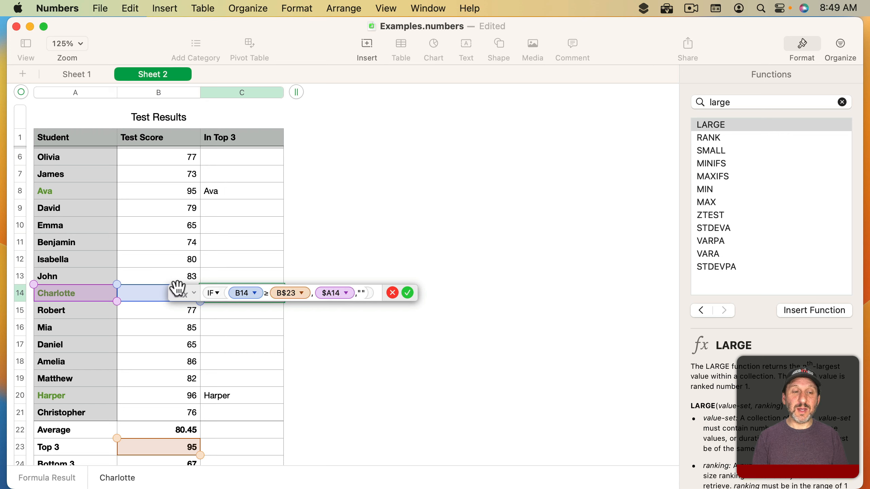
drag(177, 287, 202, 251)
scroll(192, 329, down, 3)
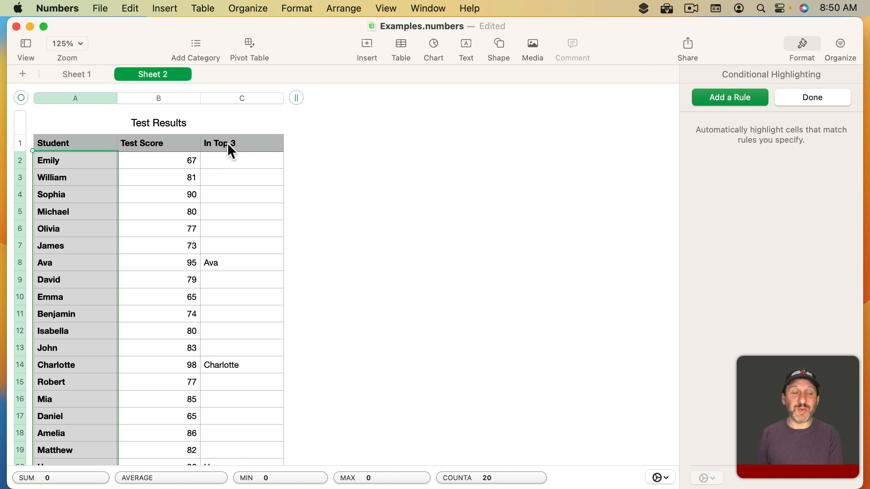
Step: Replace the third column's header in C1 with the number 1
click(260, 145)
text(1)
key(Return)
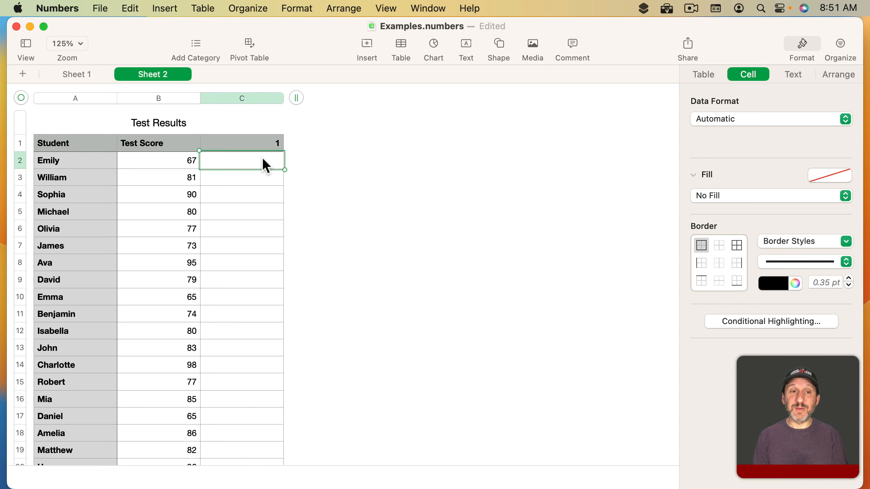
Step: Start an IF formula in C2 whose condition tests whether RANK(B2,B) equals the header cell C$1
key(=)
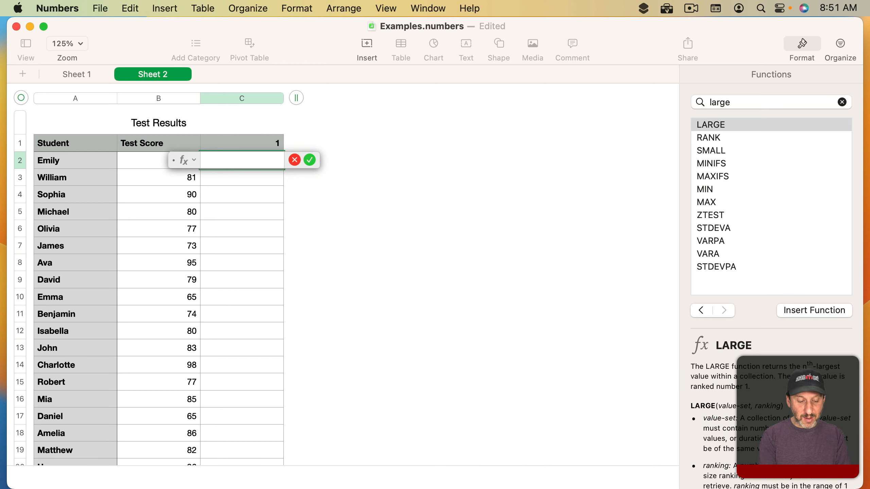
text(IF)
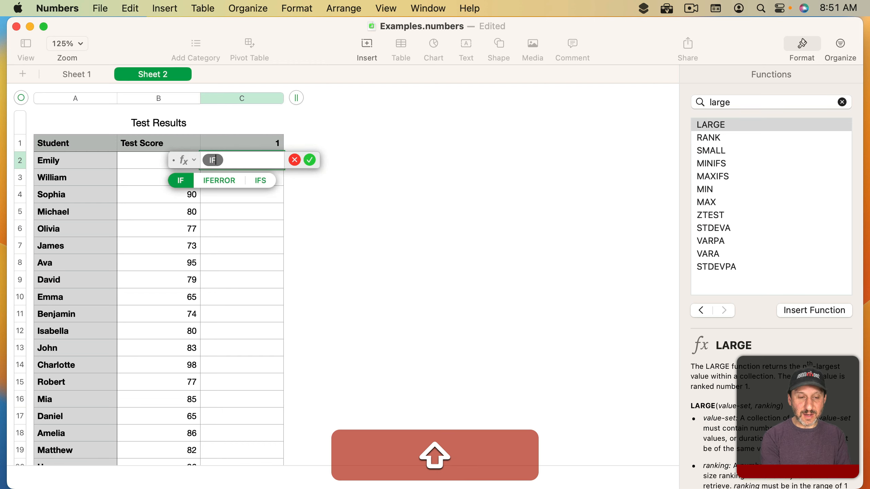
text((Rank)
text(()
key(BackSpace)
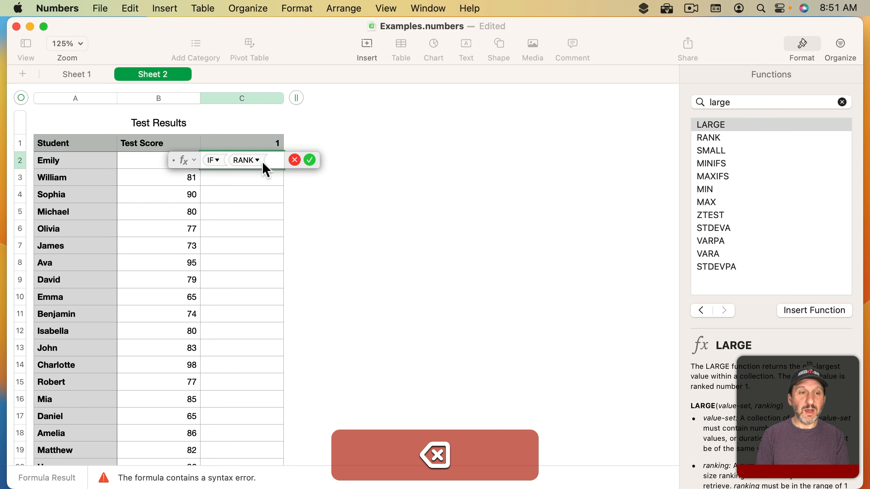
click(151, 163)
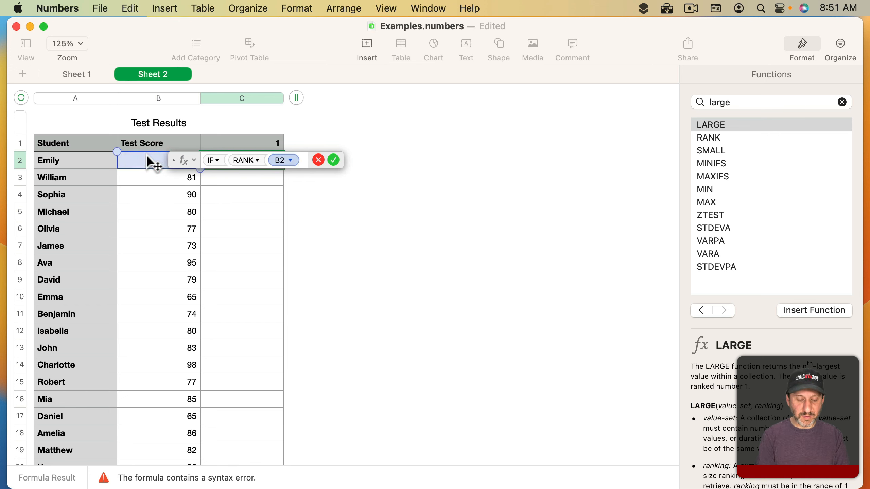
text(,)
click(162, 97)
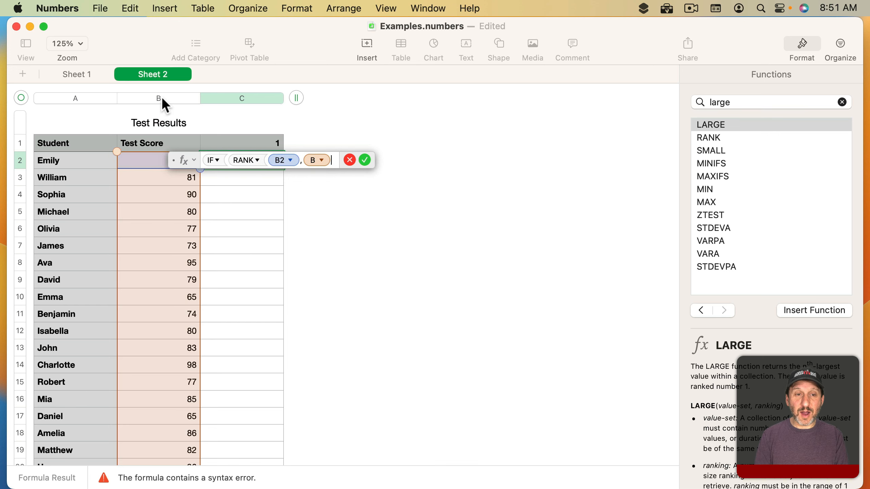
text()=)
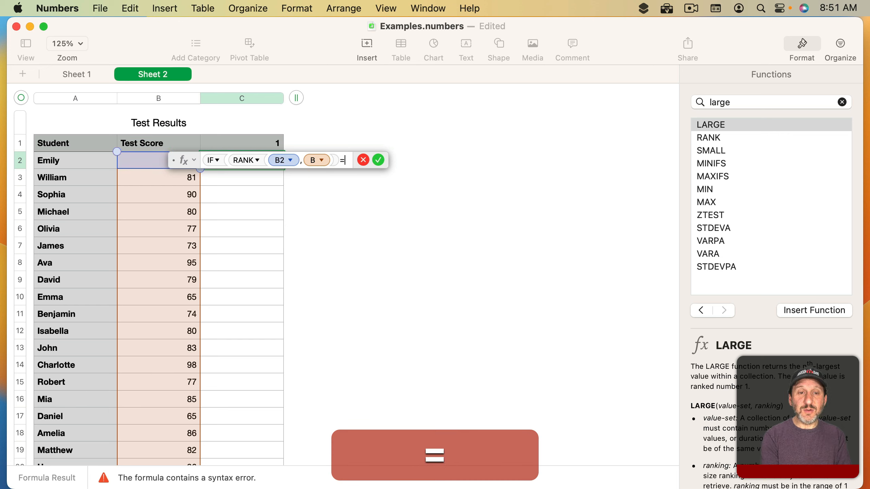
click(260, 142)
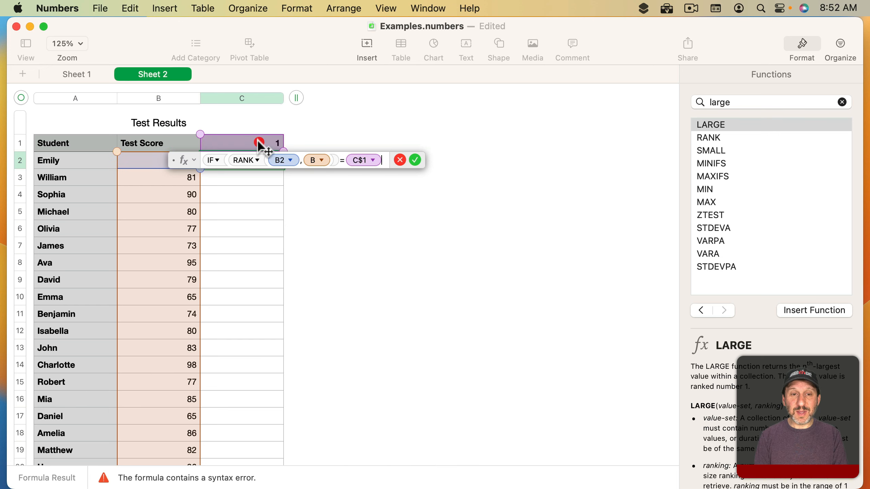
Step: Check the C$1 reference's preserve options and complete the IF formula with B2 when true and an empty string otherwise
click(363, 160)
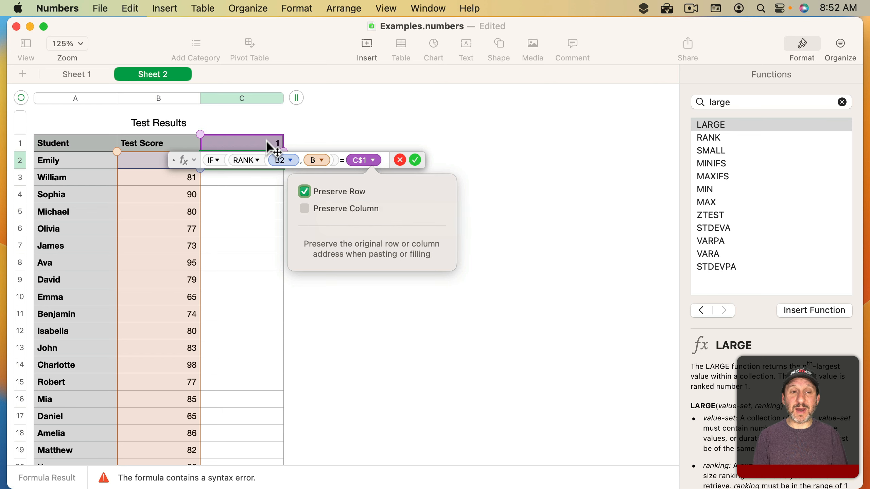
click(383, 167)
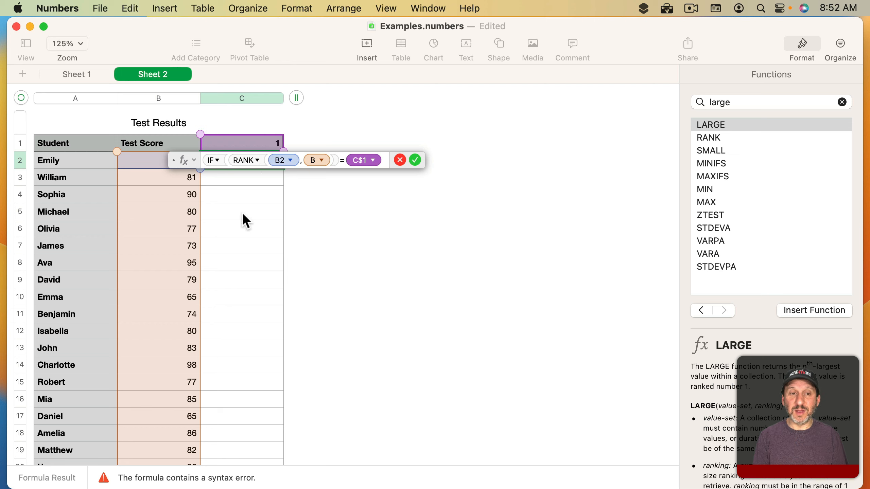
click(383, 163)
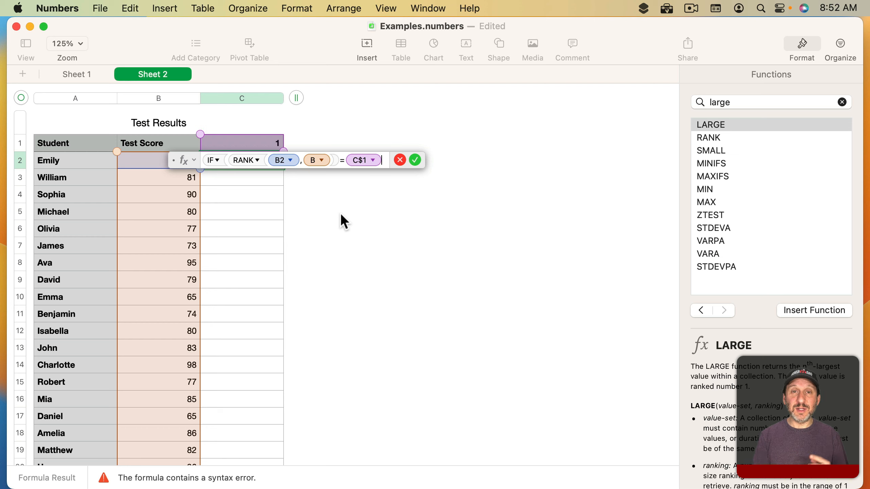
text(,)
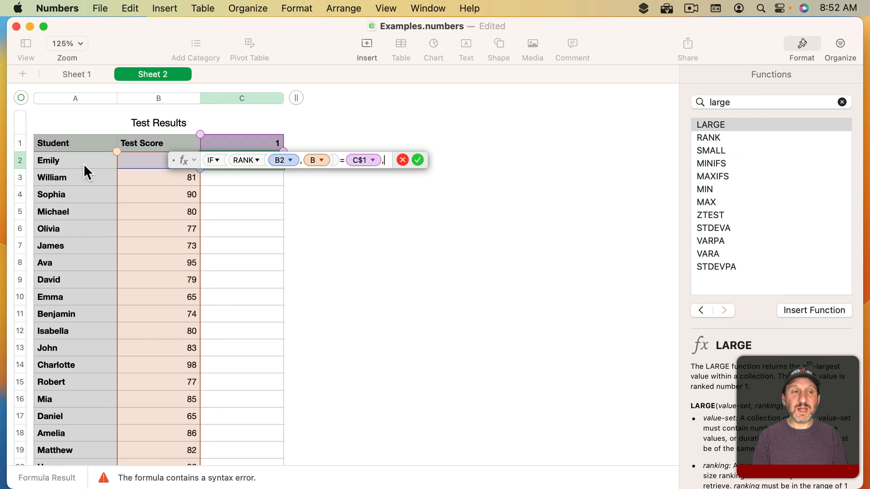
click(149, 161)
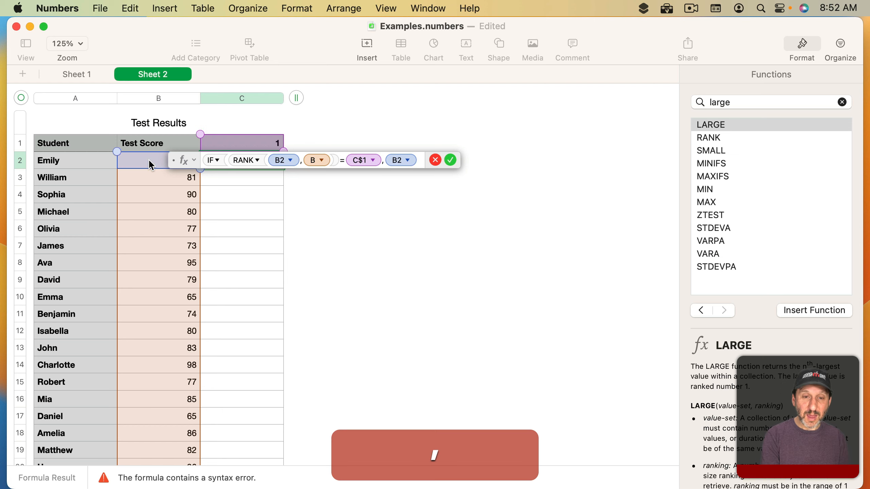
text(,"")
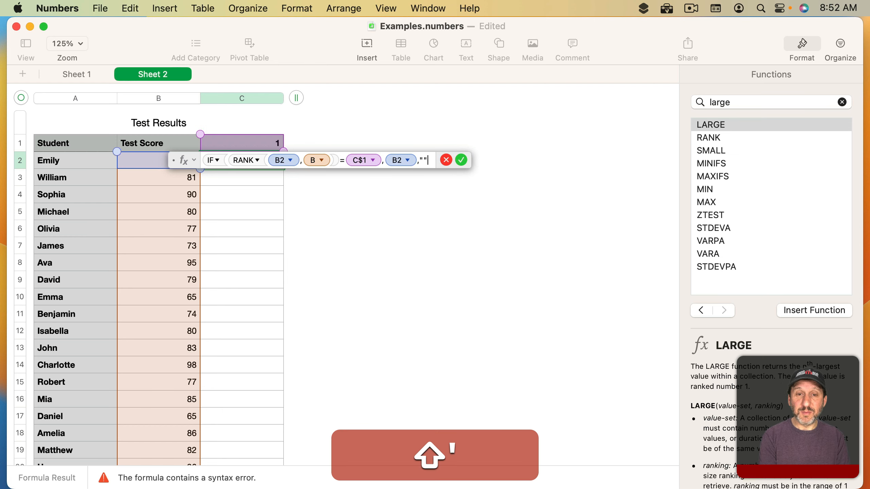
text())
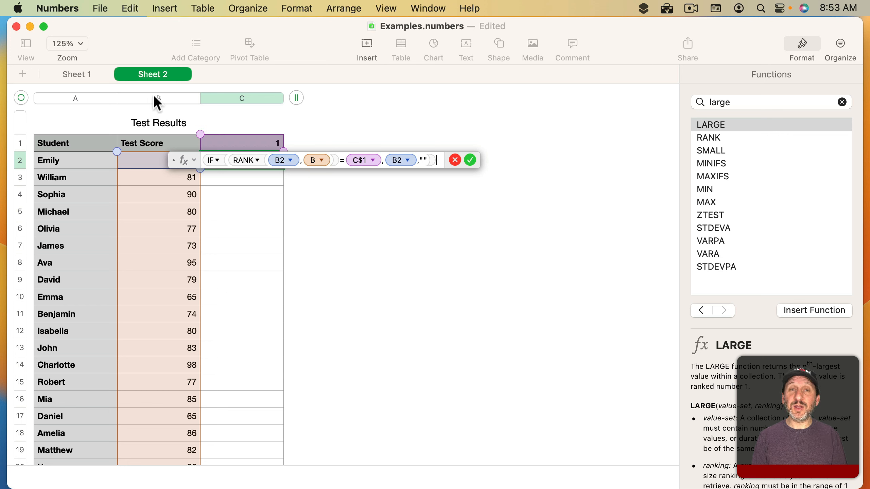
Step: Preserve the column on both B2 references and the B range in the C2 formula, and accept the formula
click(290, 160)
click(252, 211)
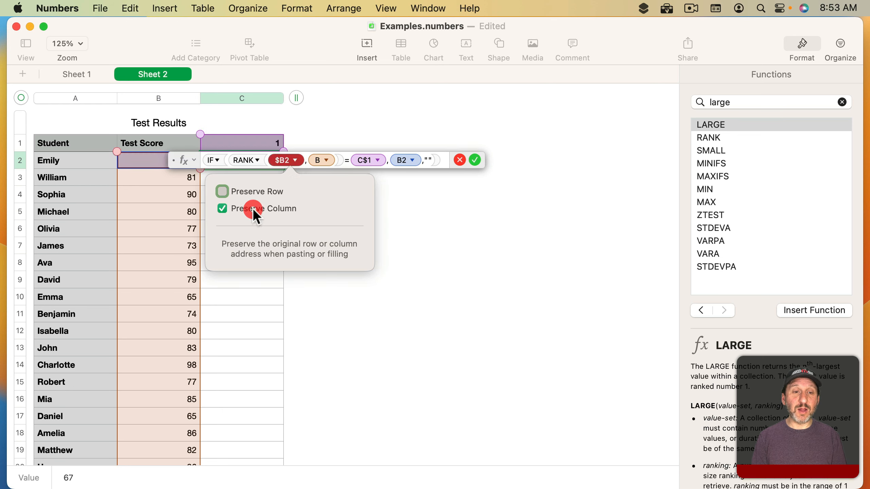
click(326, 160)
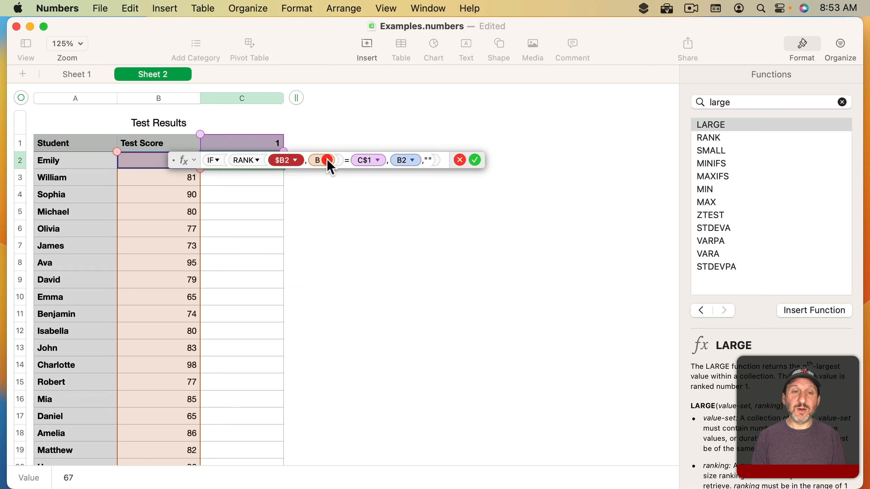
click(326, 160)
click(292, 191)
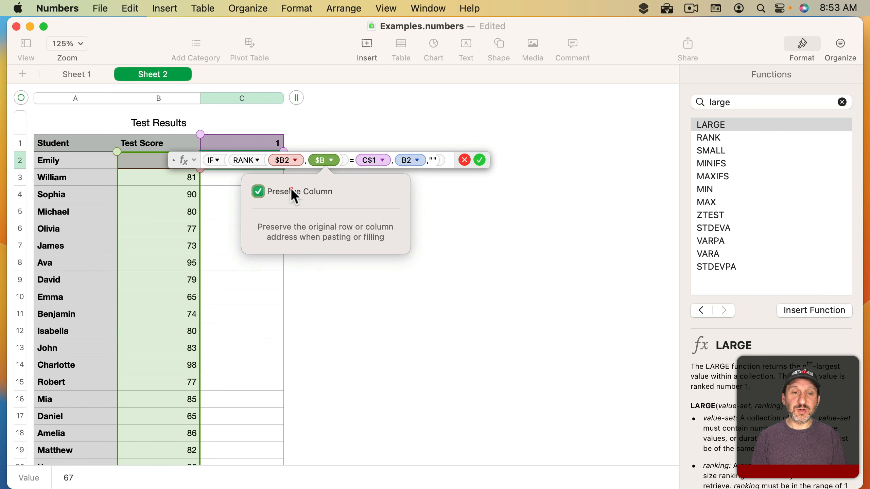
click(416, 161)
click(416, 160)
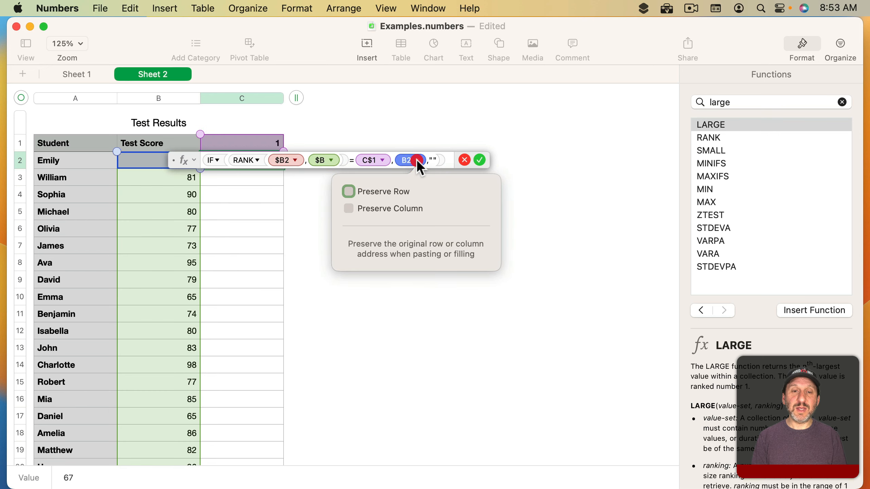
click(363, 209)
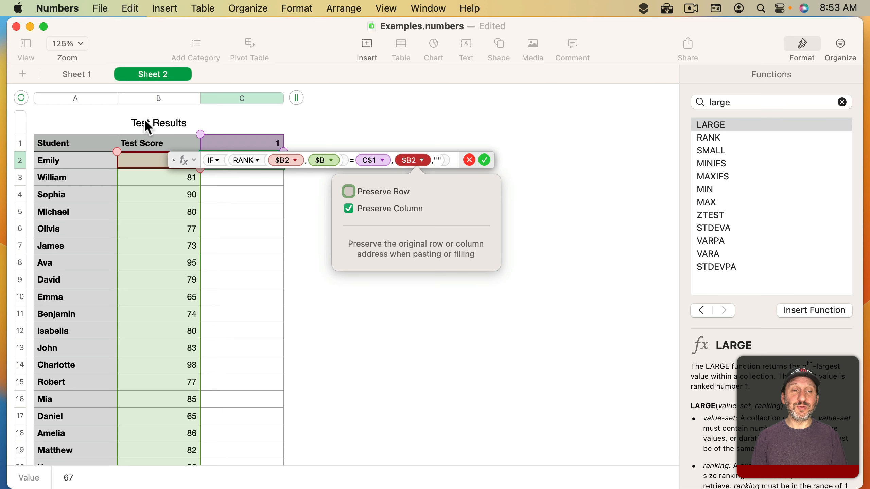
click(484, 159)
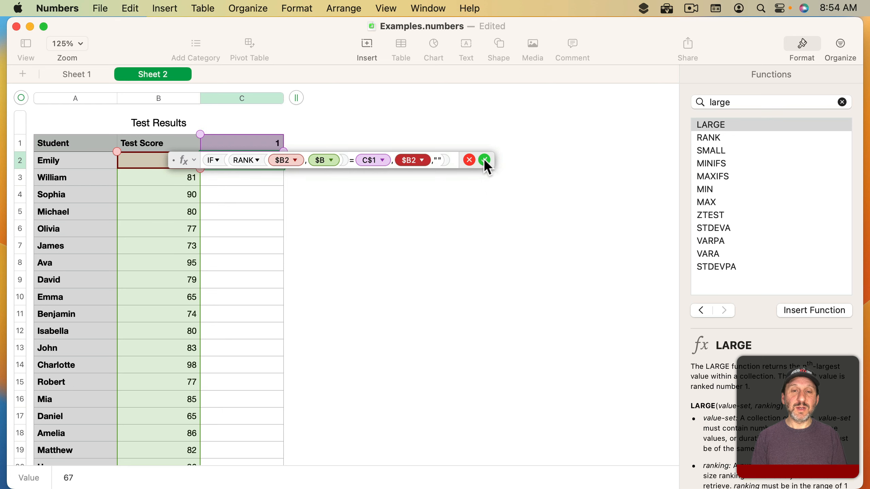
click(484, 159)
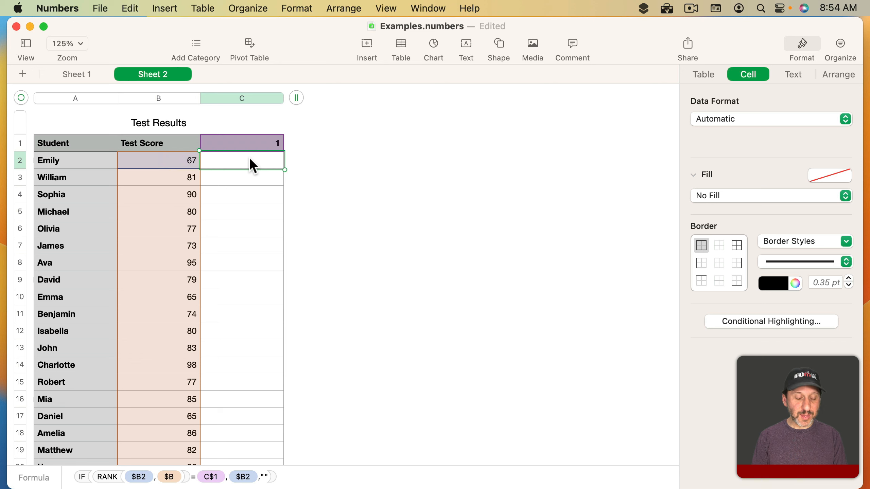
Step: Copy the C2 formula to all body cells of column C and check C14 against its score and header
key(super+c)
click(243, 96)
key(super+v)
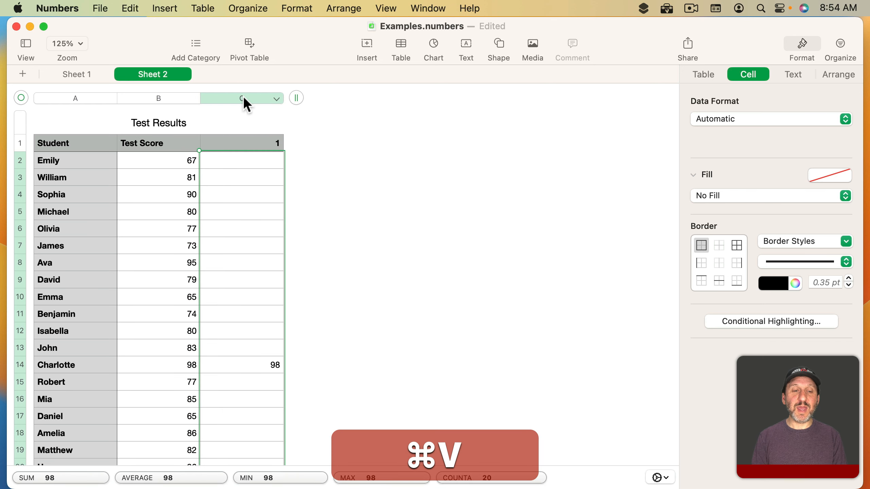
click(242, 363)
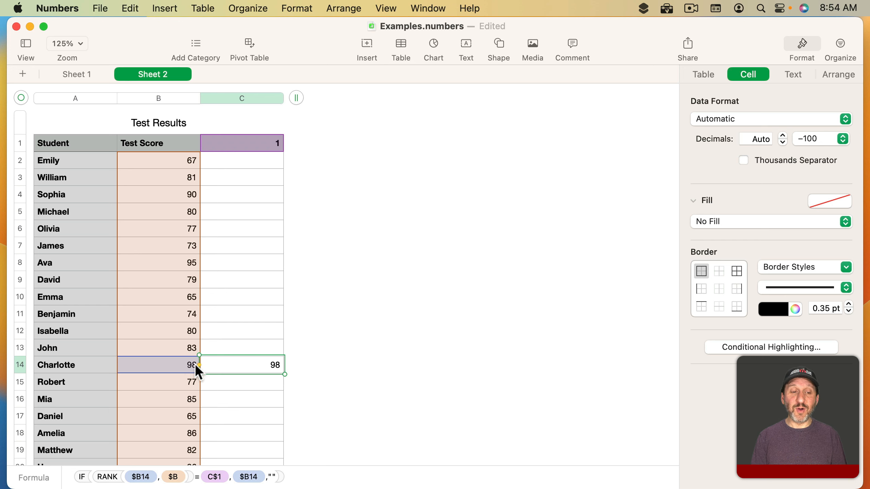
click(178, 363)
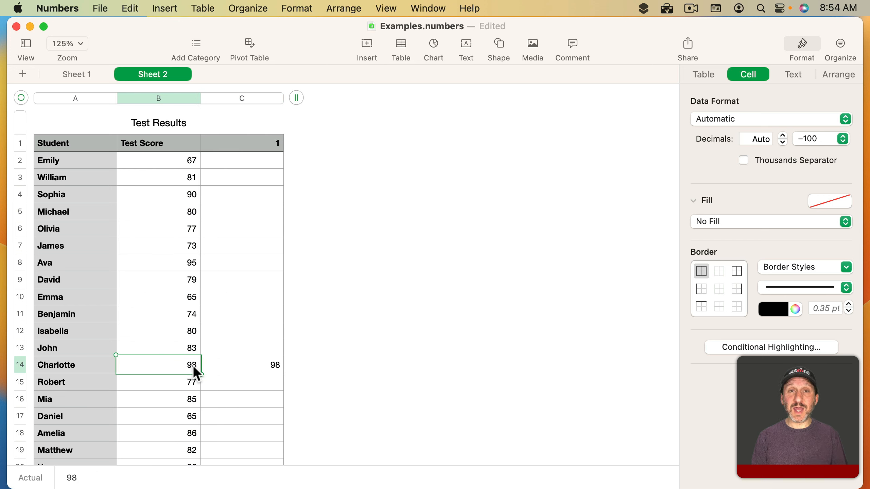
click(270, 146)
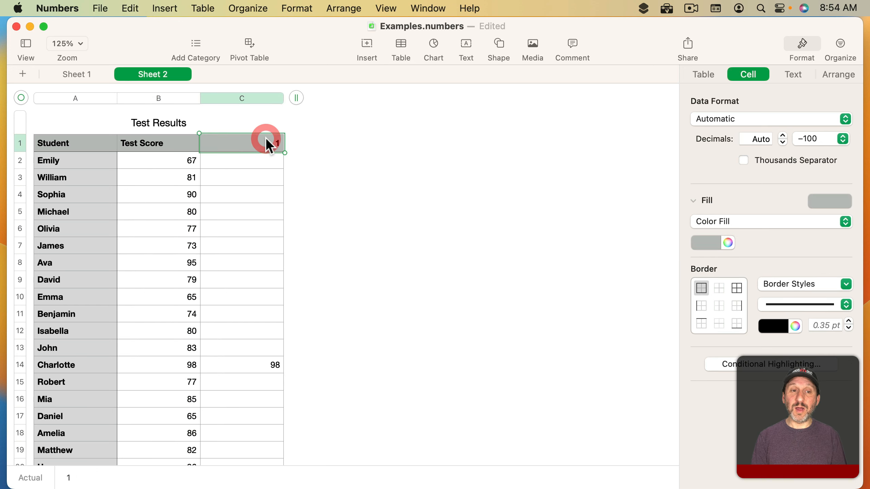
click(255, 365)
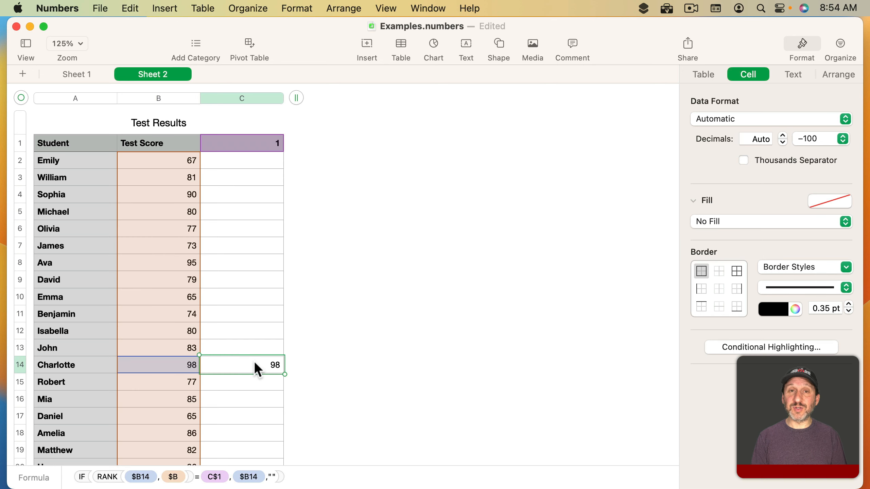
Step: Extend the Test Results table by three columns and enter the headers 2, 3 and 4 in D1 to F1
drag(296, 97, 600, 108)
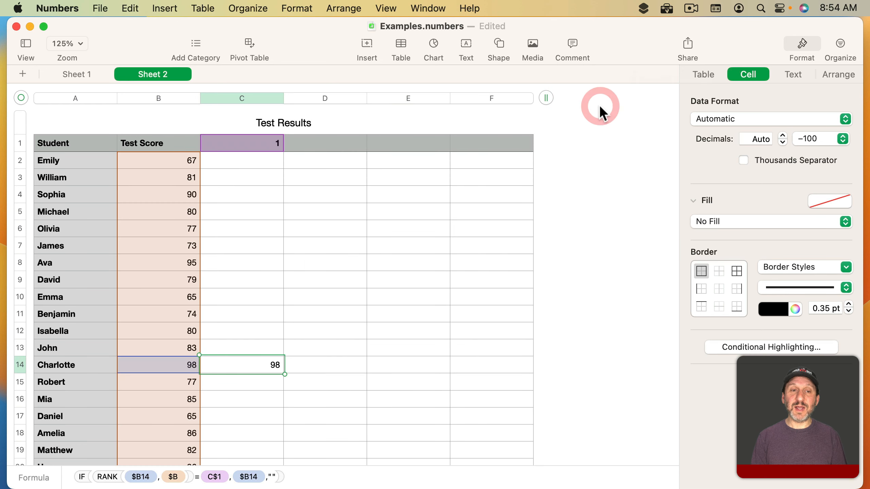
click(332, 144)
text(2)
click(396, 143)
text(3)
click(490, 143)
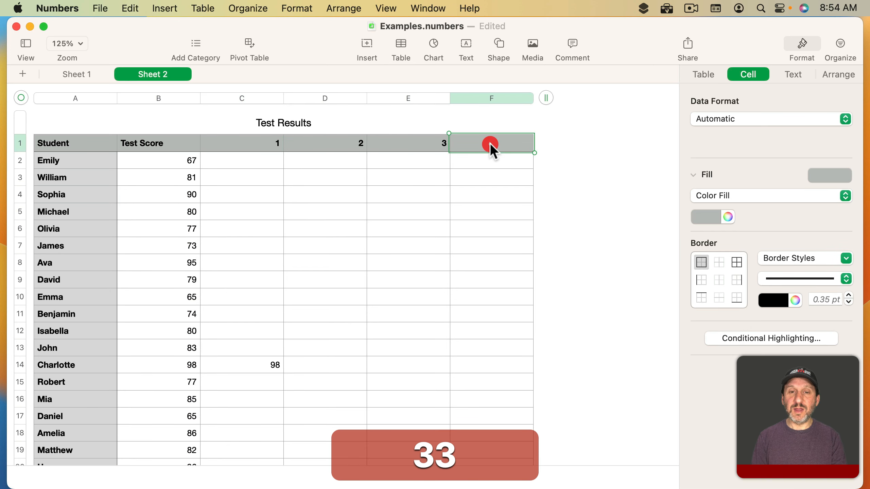
text(4)
key(Tab)
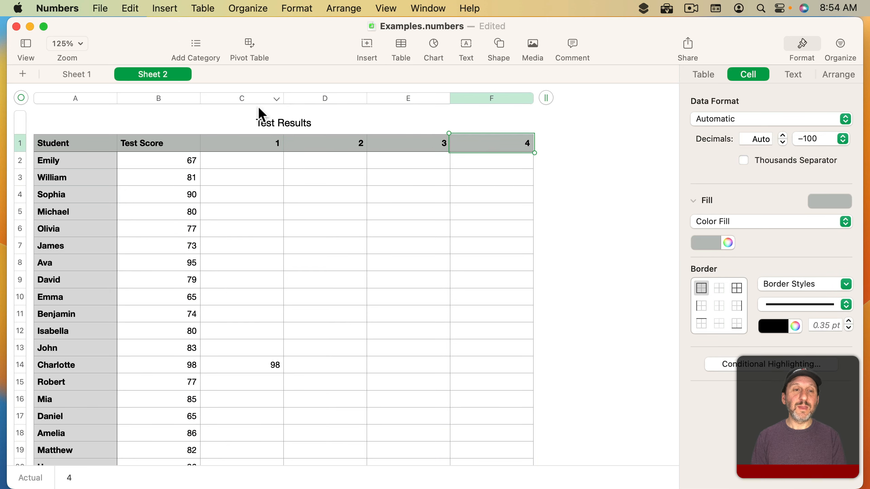
Step: Copy column C's formulas into the body cells of column D and inspect the formula in D20
click(251, 97)
click(251, 97)
key(cmd+c)
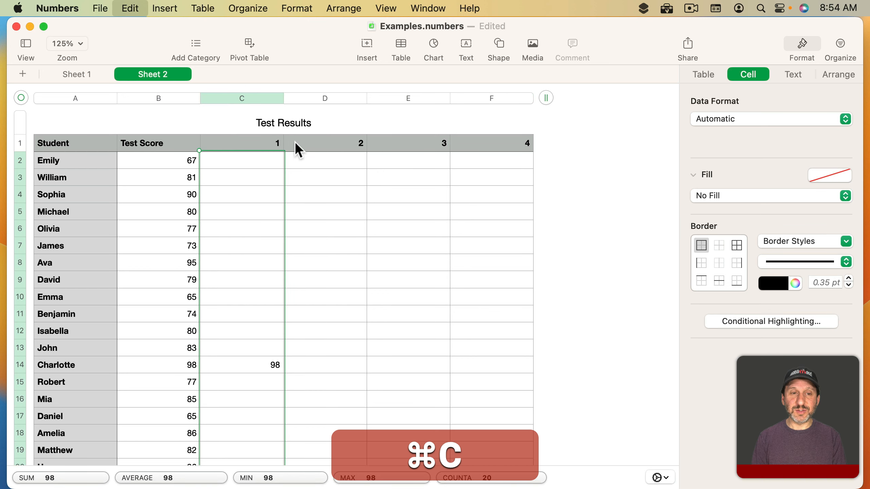
click(329, 99)
click(329, 98)
key(cmd+v)
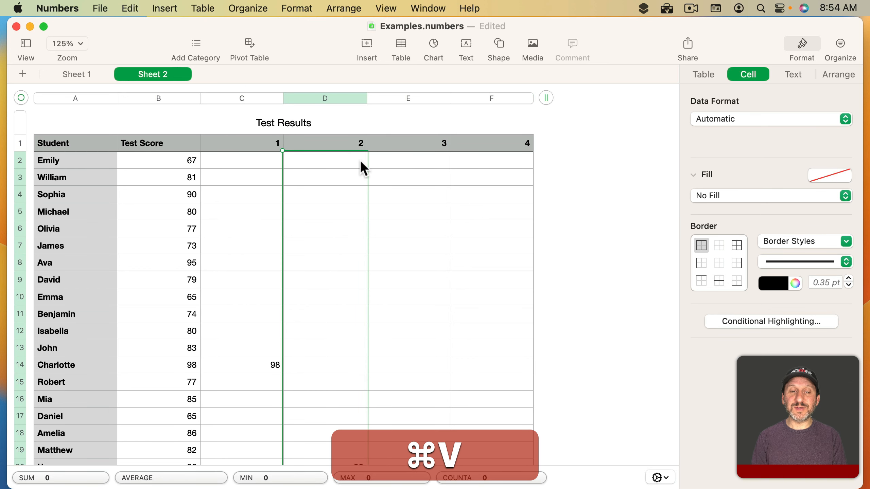
scroll(322, 256, down, 1)
scroll(322, 255, down, 2)
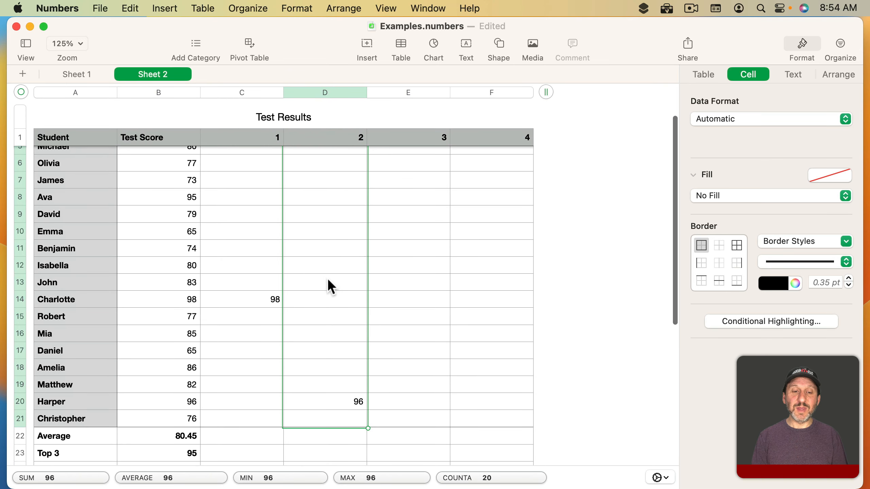
click(332, 408)
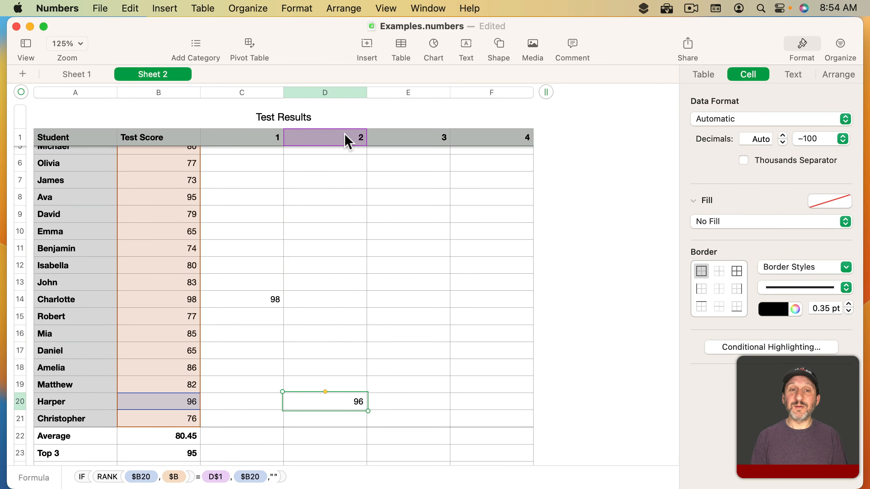
Step: Paste the copied rank formulas into the body cells of column E and inspect the formula in E8
click(416, 93)
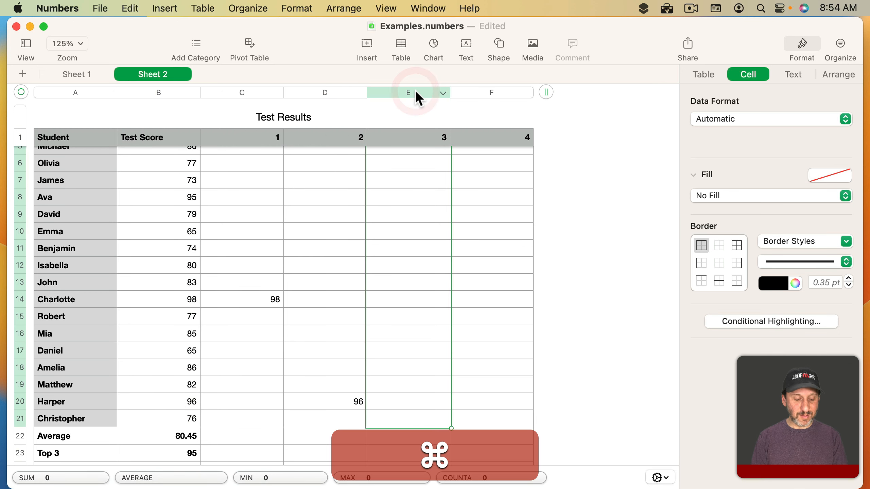
key(cmd+v)
click(428, 196)
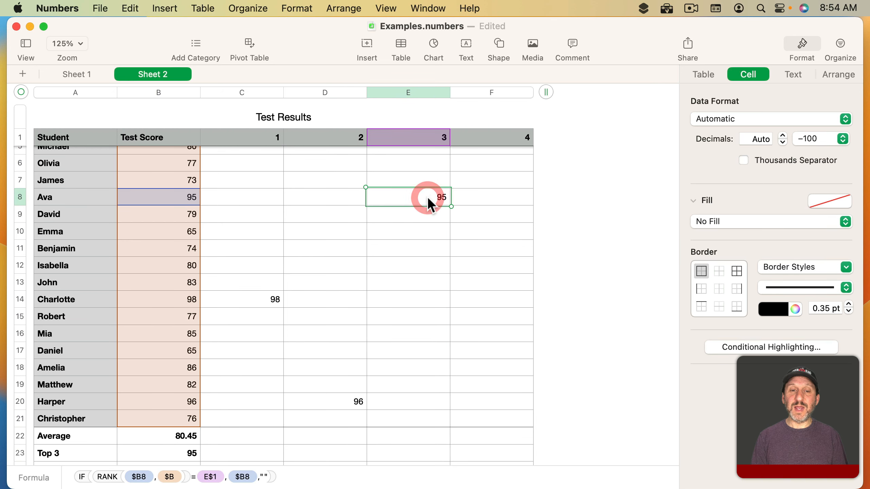
Step: Paste the copied rank formulas into the body cells of column F and inspect the formula in F4
click(425, 140)
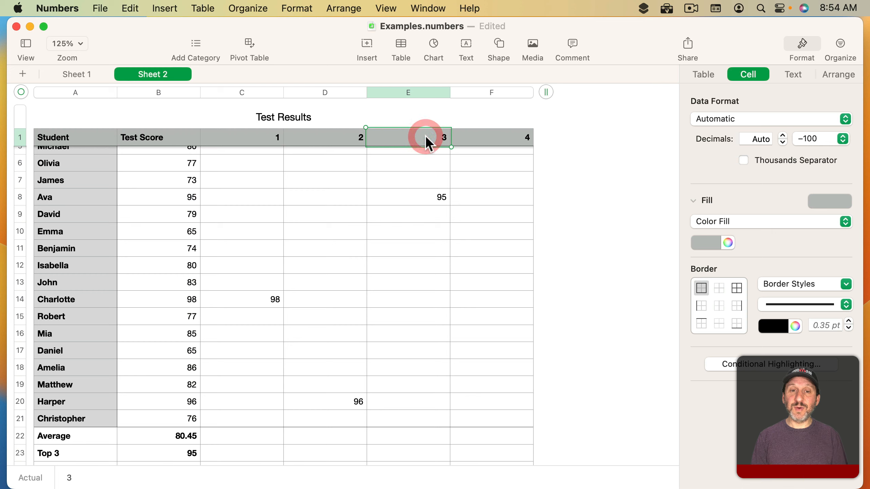
click(487, 92)
key(cmd+v)
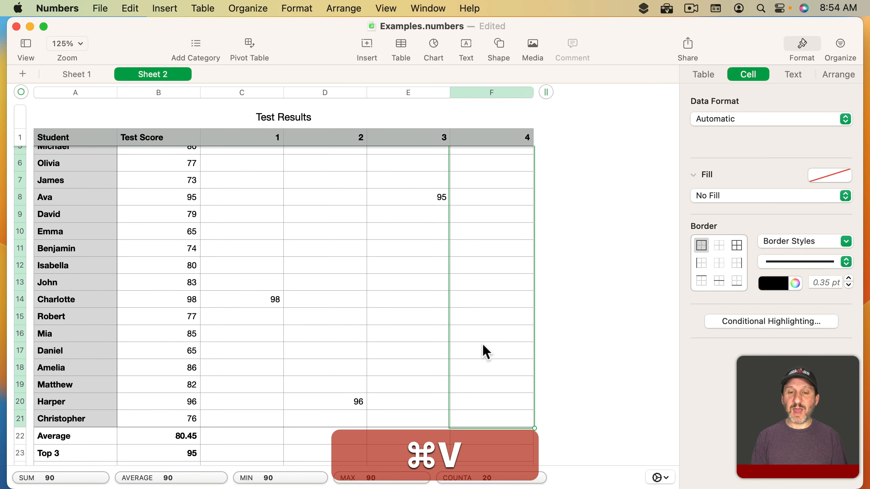
scroll(482, 343, up, 3)
click(511, 194)
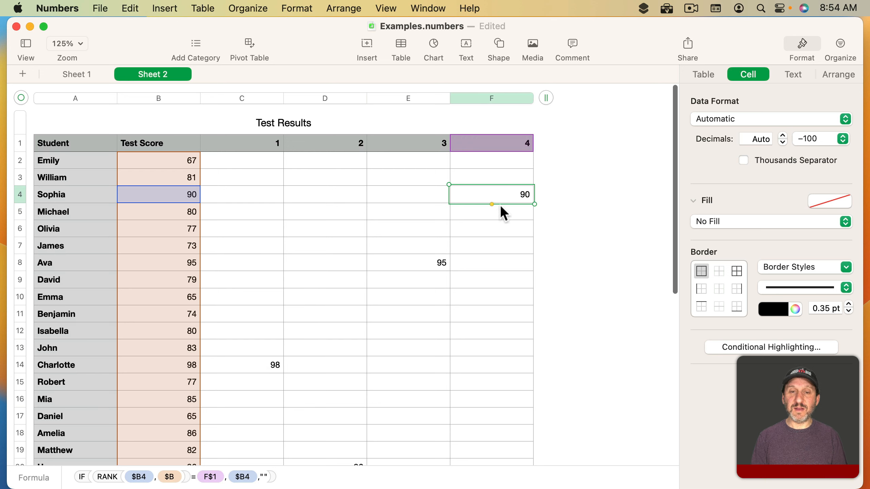
Step: Add a conditional highlighting rule to the Test Score body cells for numbers equal to C2, styled with Green Fill
click(164, 96)
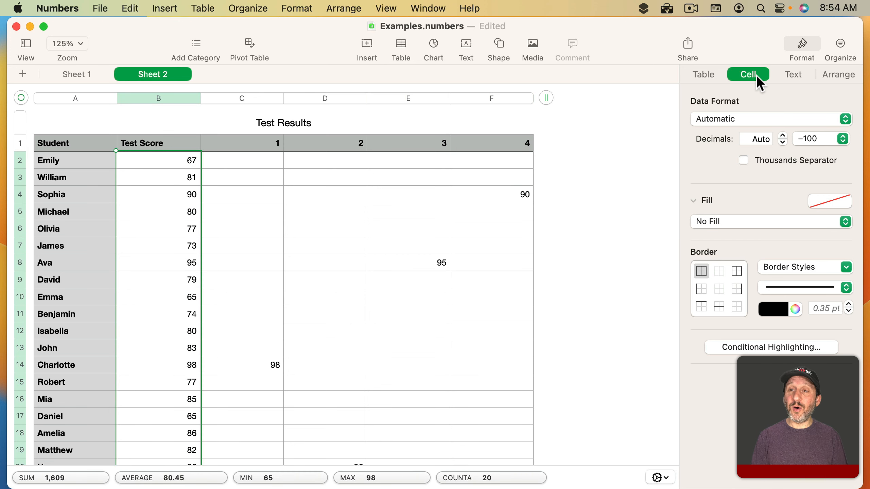
click(764, 344)
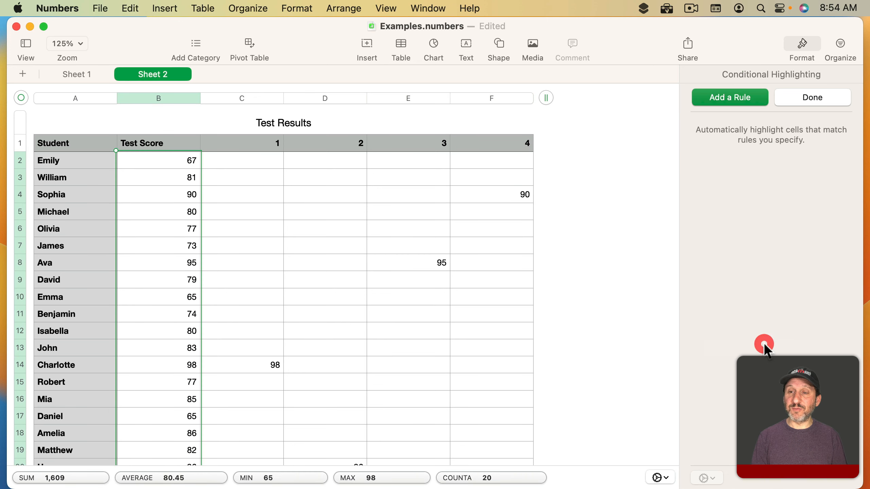
click(738, 97)
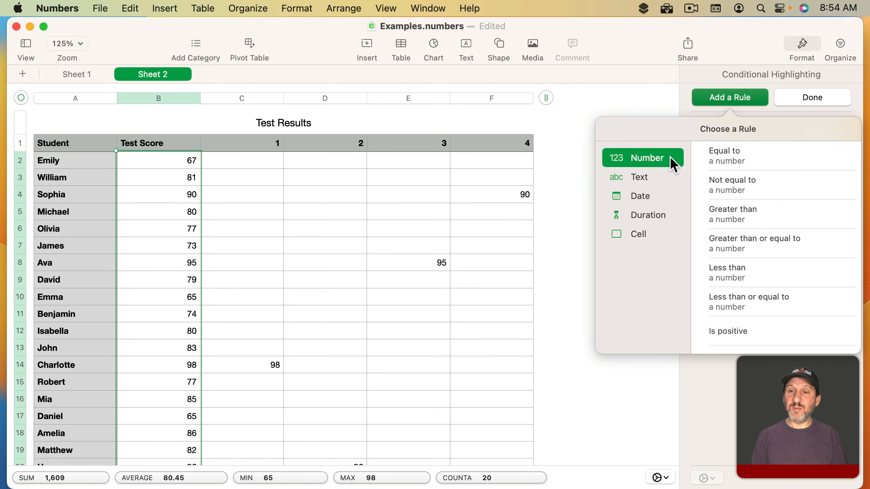
click(738, 155)
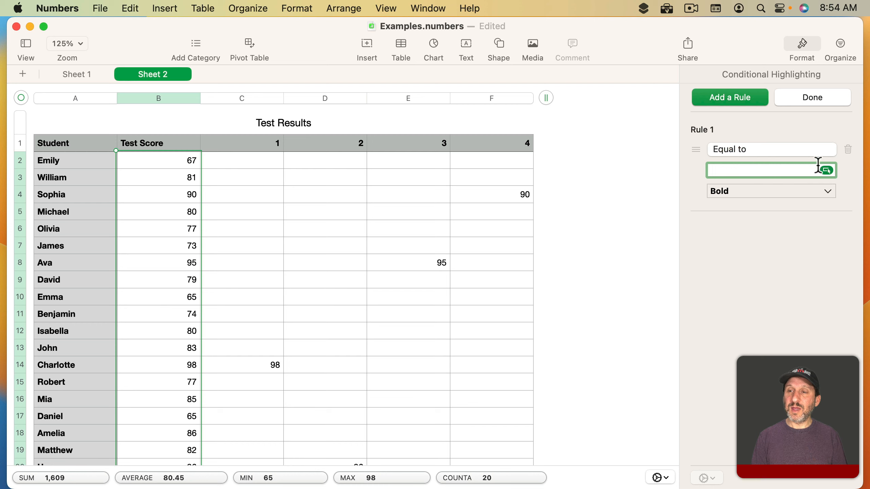
click(828, 169)
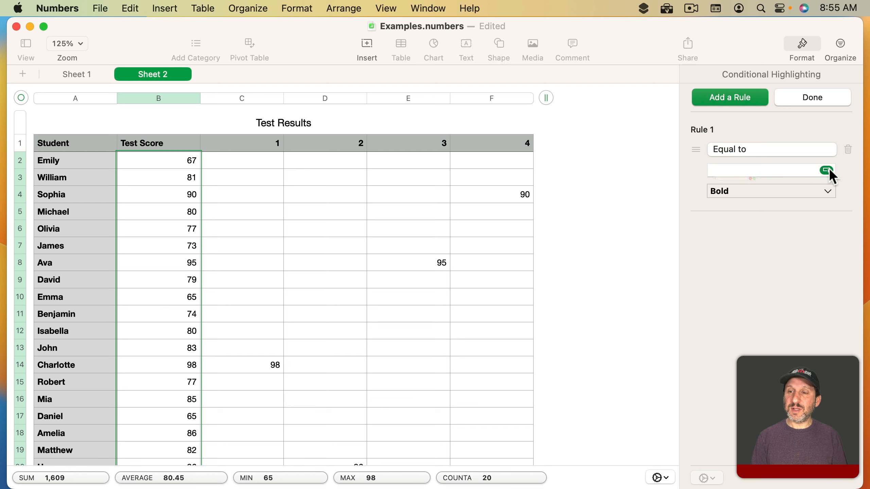
click(243, 164)
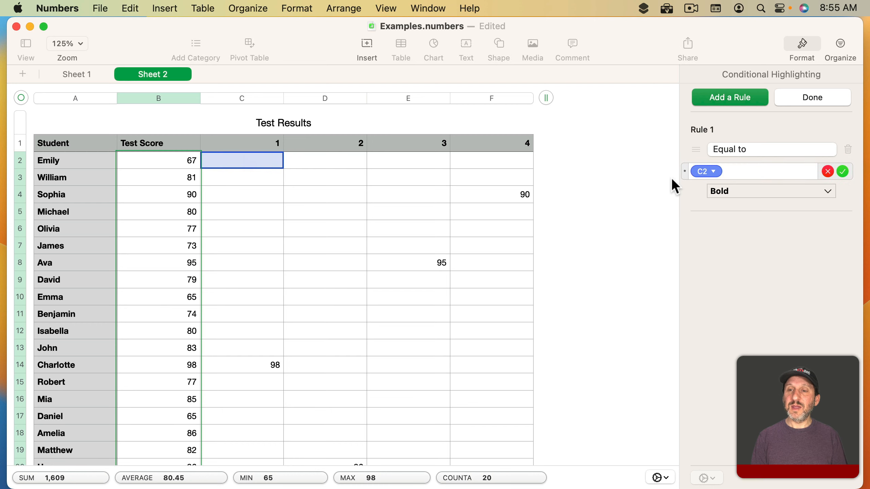
click(823, 191)
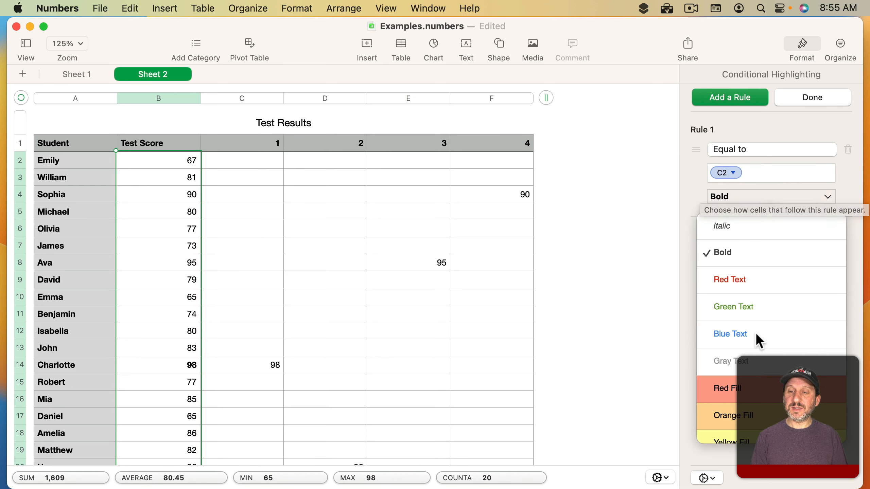
scroll(755, 336, down, 3)
click(741, 340)
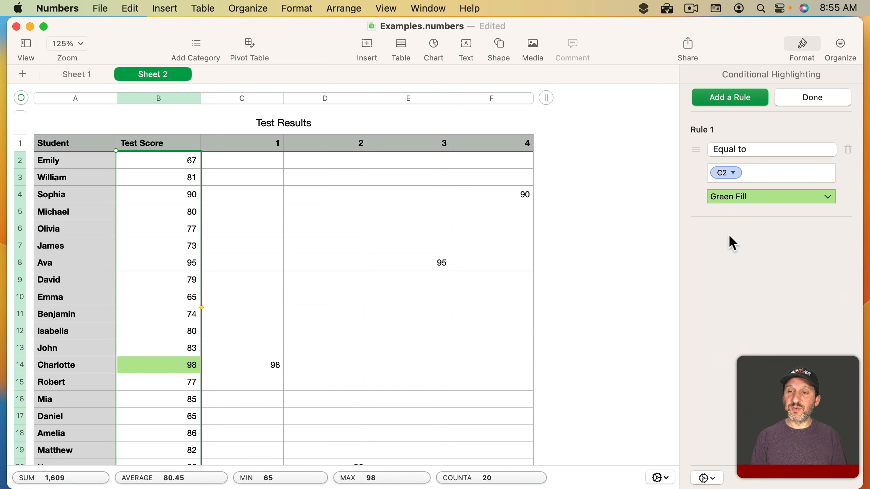
Step: Switch the C2 rule to a custom style with an RGB fill of red 0, green 255 and blue 0
click(826, 196)
scroll(791, 282, down, 3)
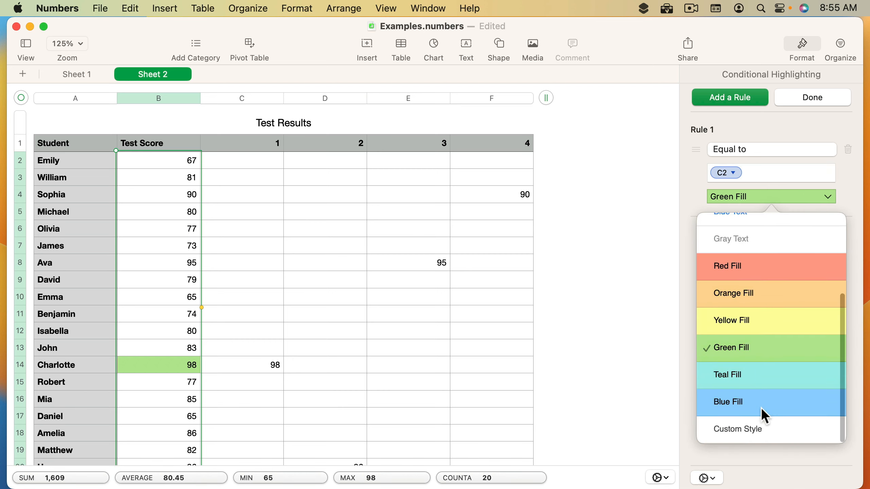
click(748, 424)
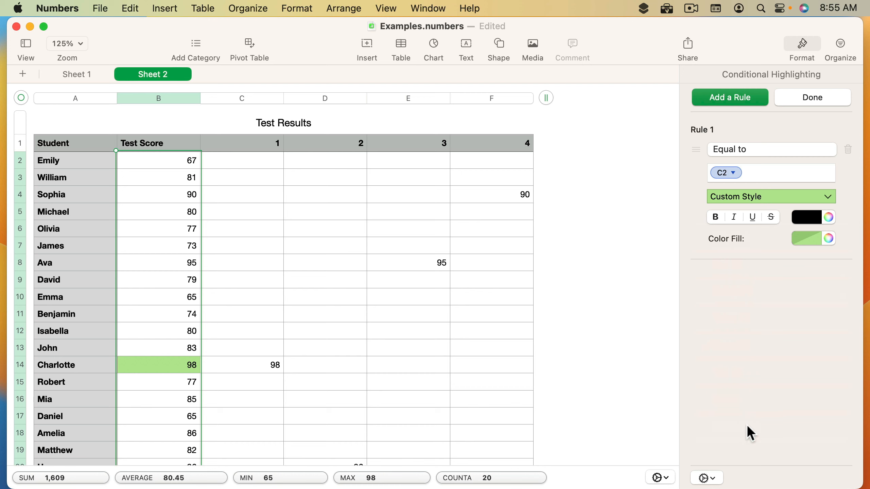
click(830, 238)
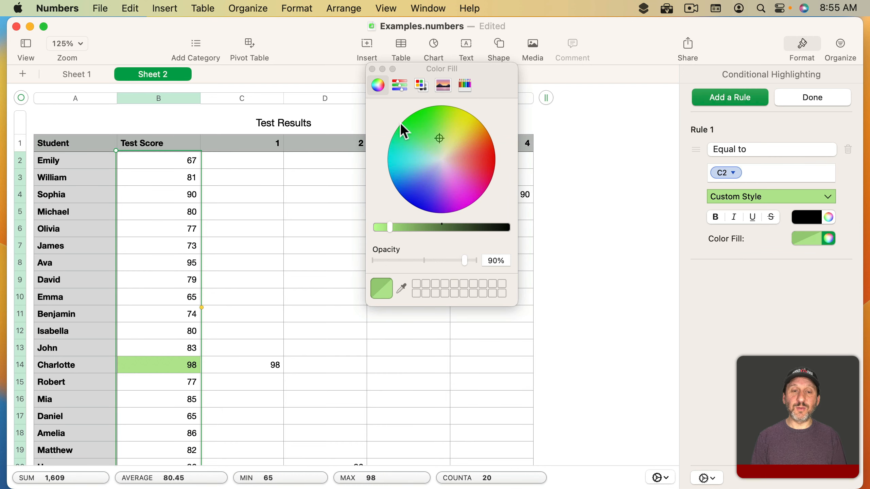
click(400, 87)
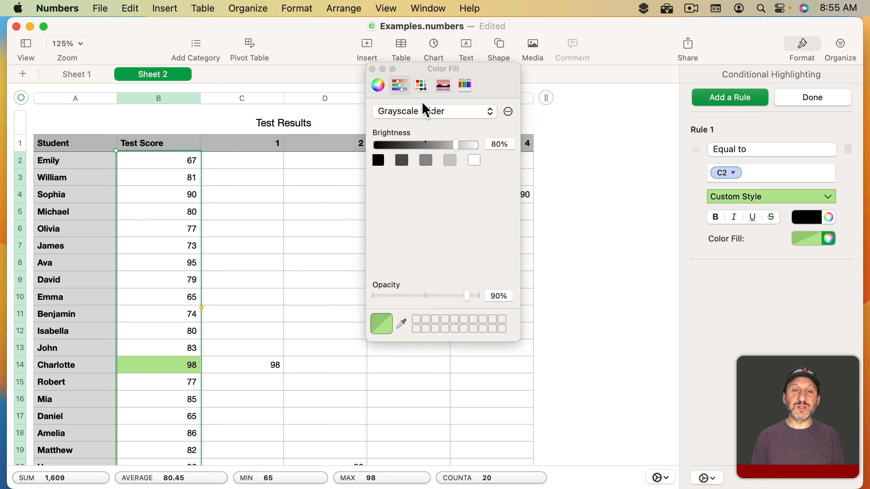
click(422, 112)
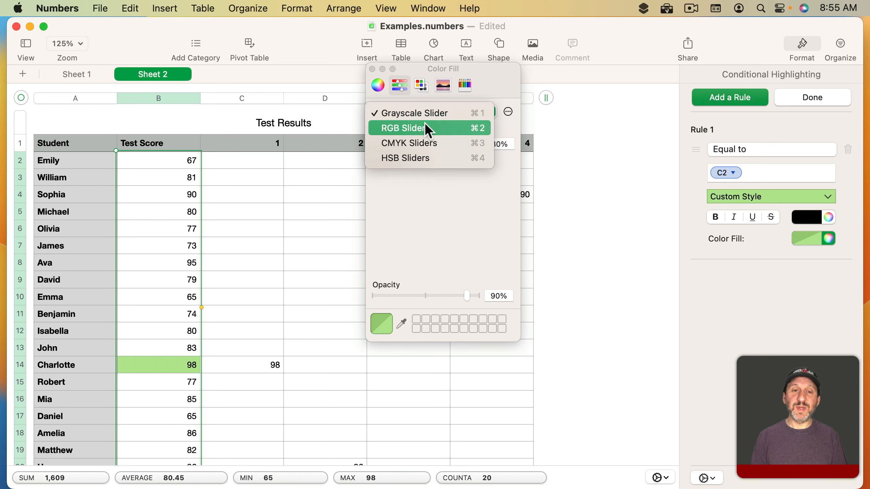
click(424, 127)
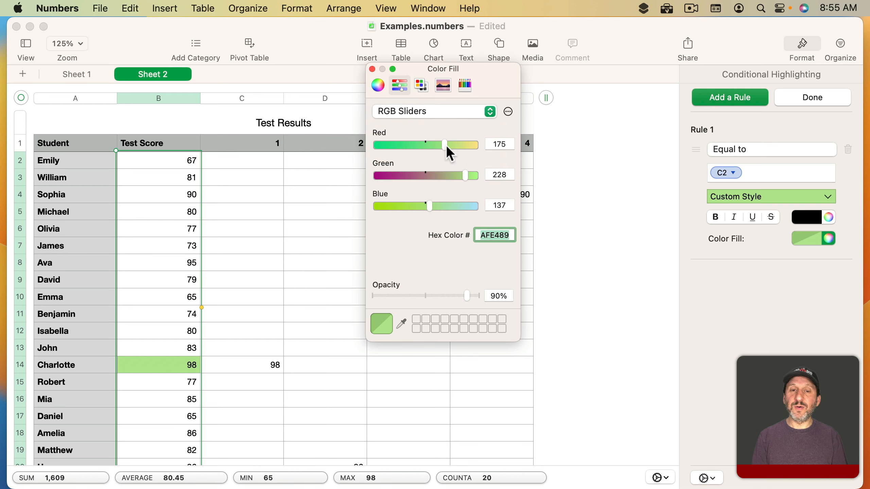
drag(444, 146, 305, 148)
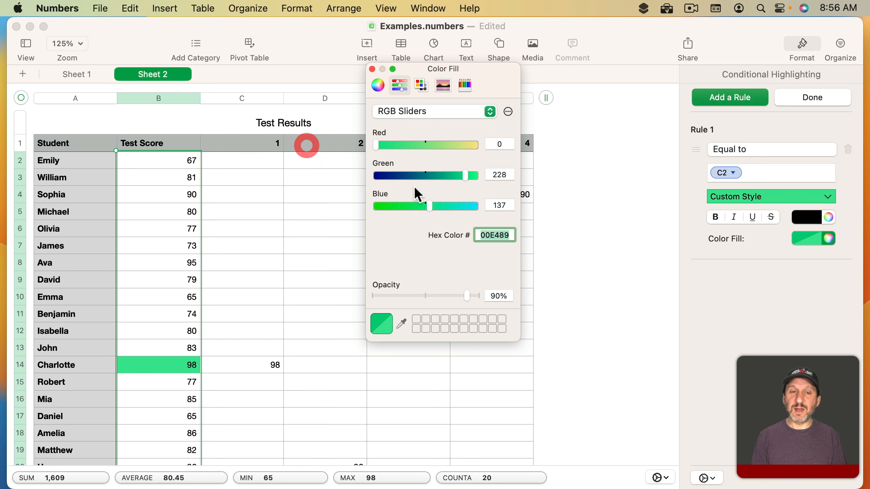
drag(429, 206, 322, 218)
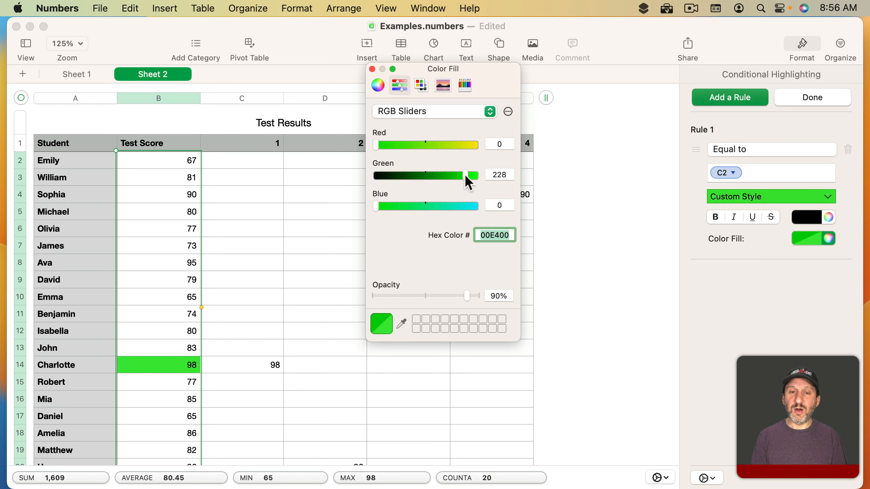
drag(466, 176, 504, 175)
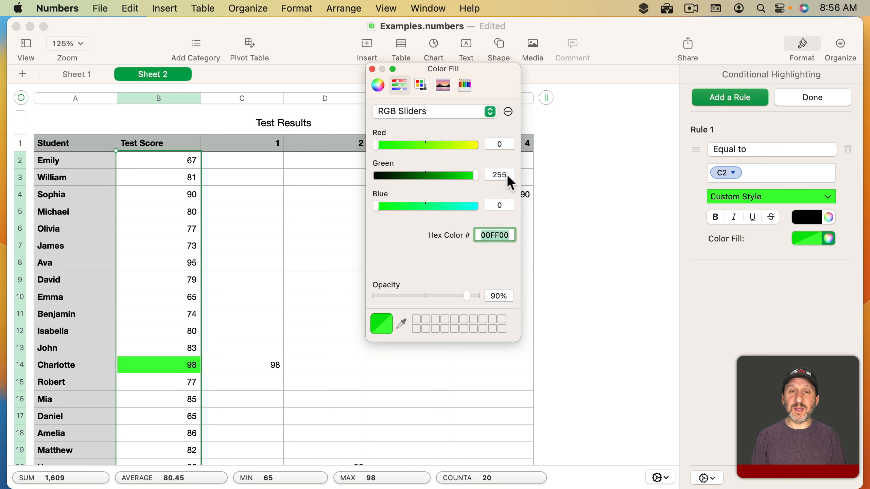
click(372, 69)
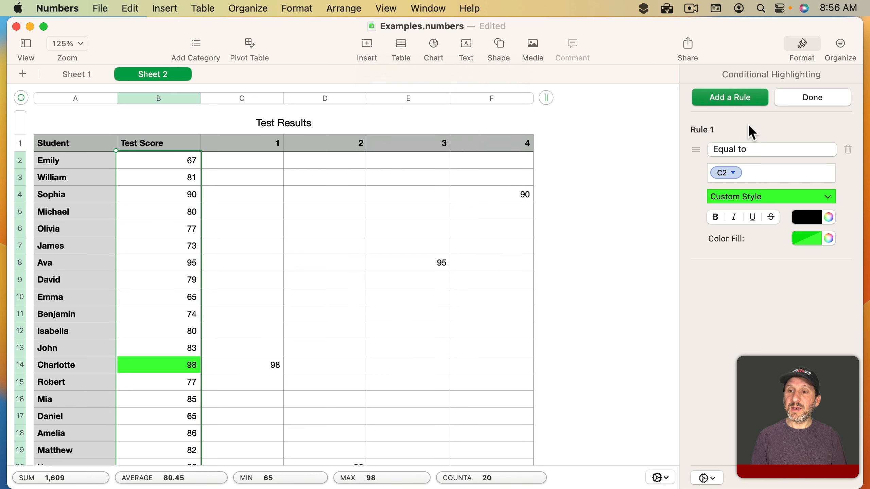
Step: Add a second highlighting rule for numbers equal to D2 and give it a custom style
click(758, 101)
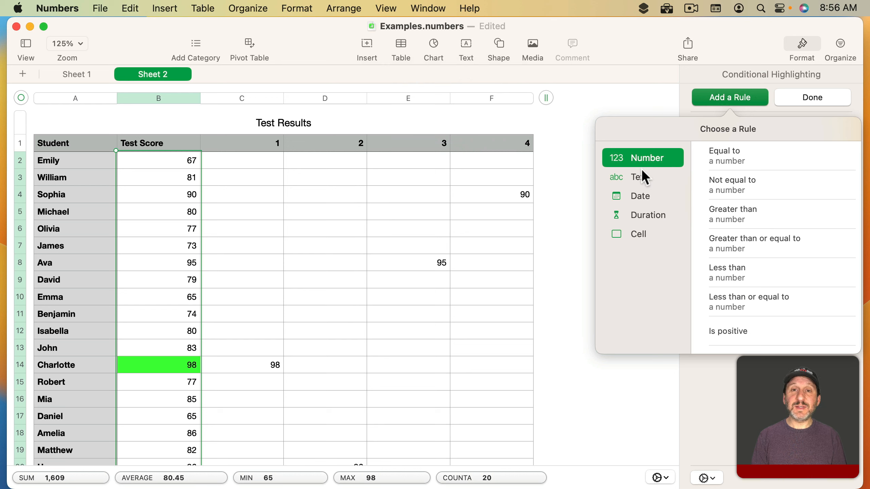
click(730, 155)
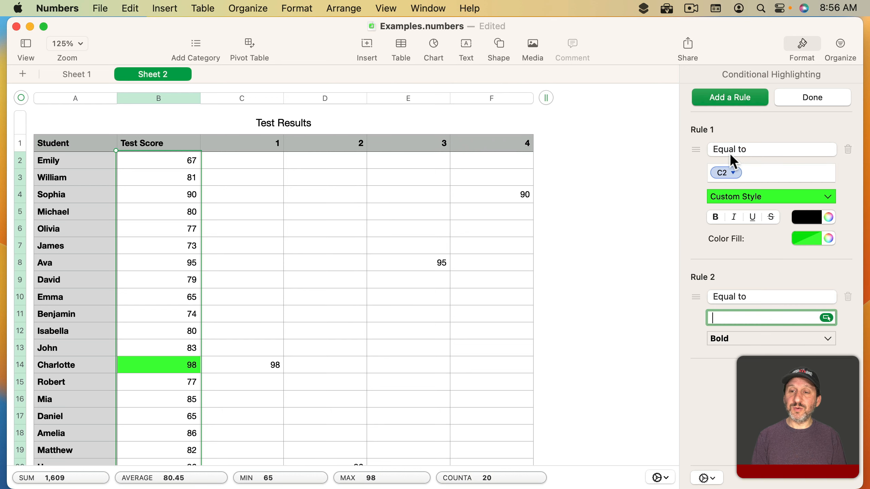
click(828, 318)
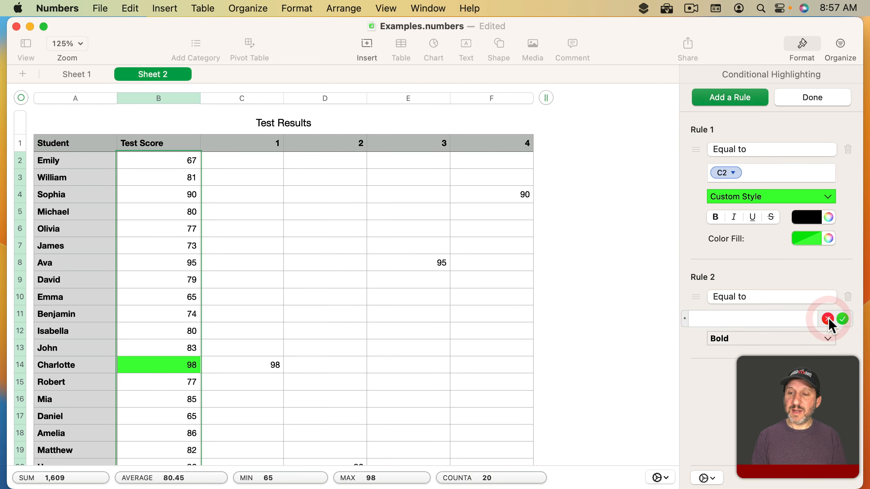
click(337, 158)
click(764, 338)
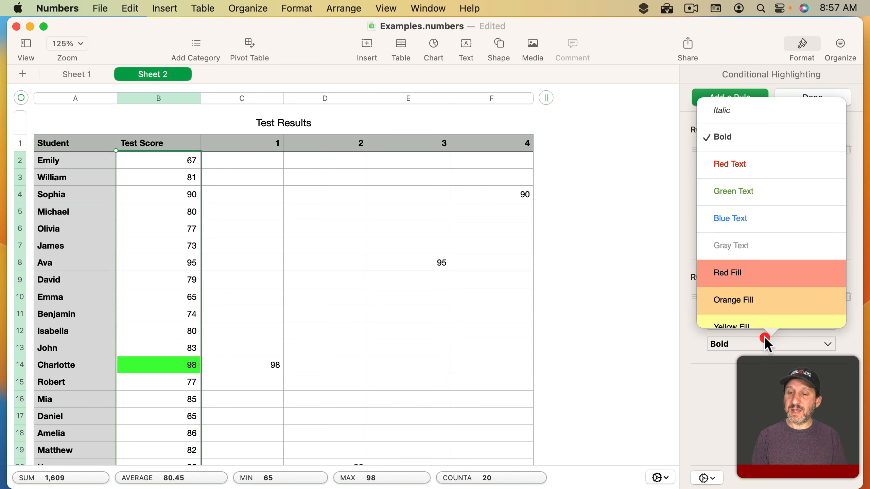
scroll(751, 315, down, 3)
click(736, 309)
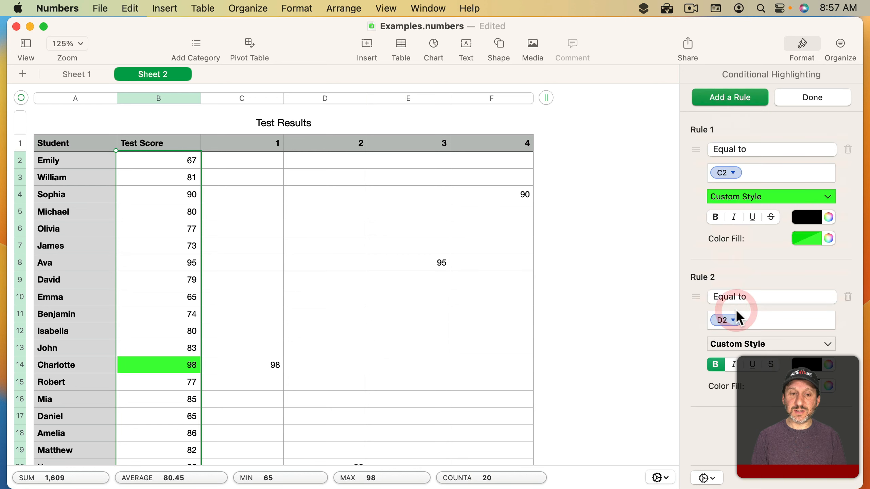
Step: Set the D2 rule's fill to RGB 0, 255, 0 at 80% opacity and turn off its bold text
click(829, 386)
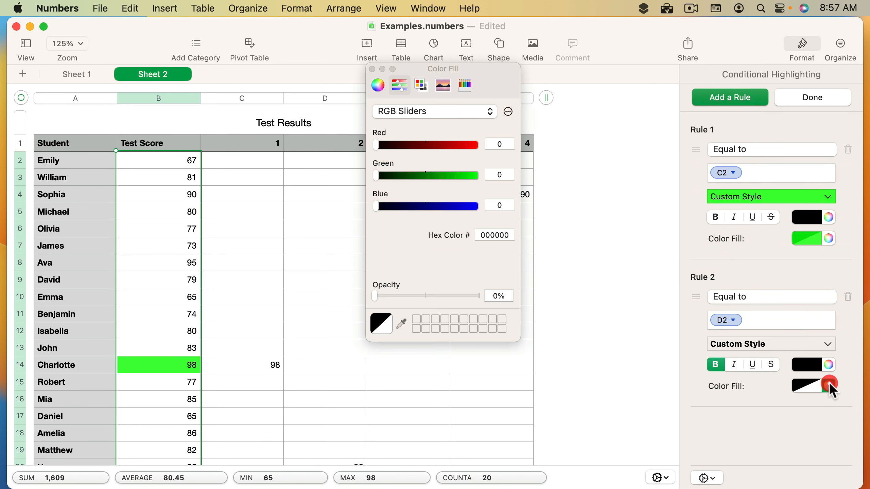
drag(401, 174, 508, 177)
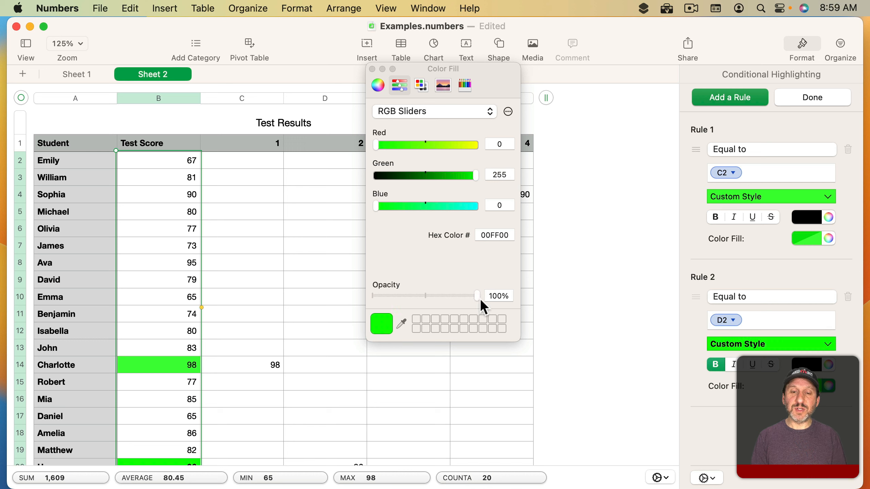
drag(476, 294, 456, 294)
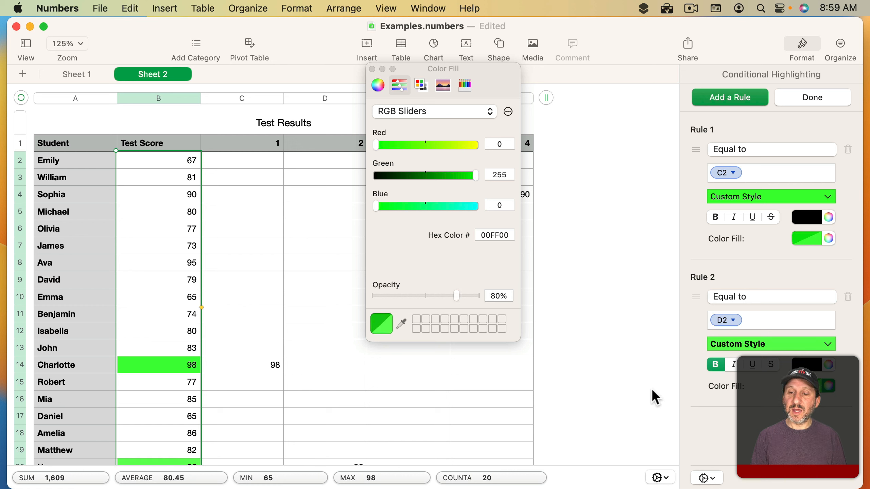
click(715, 365)
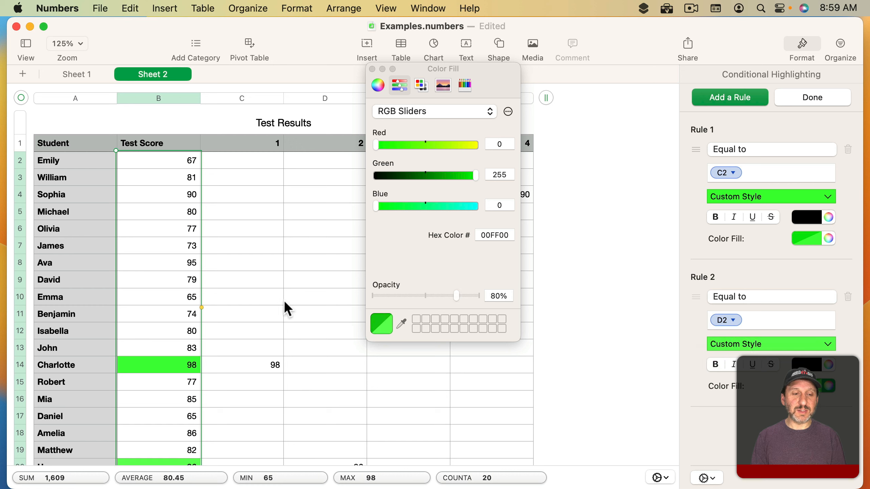
Step: Add a third highlighting rule for numbers equal to E2 and give it a custom style
click(748, 96)
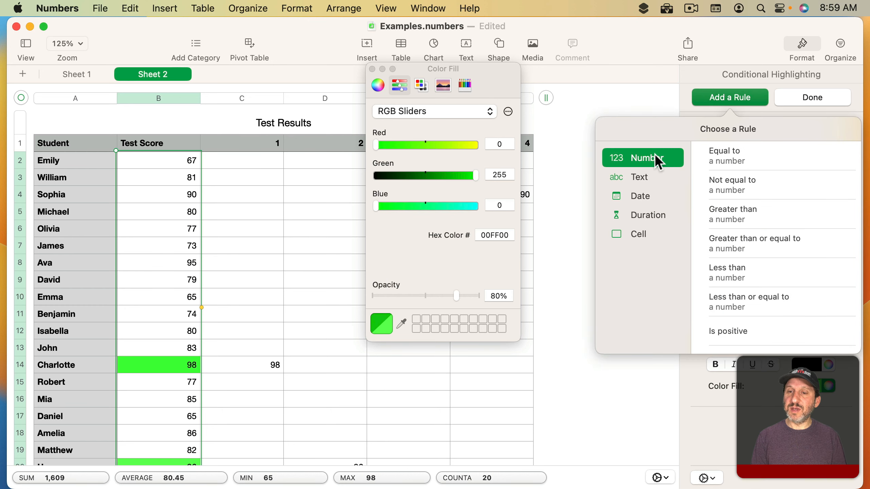
click(724, 151)
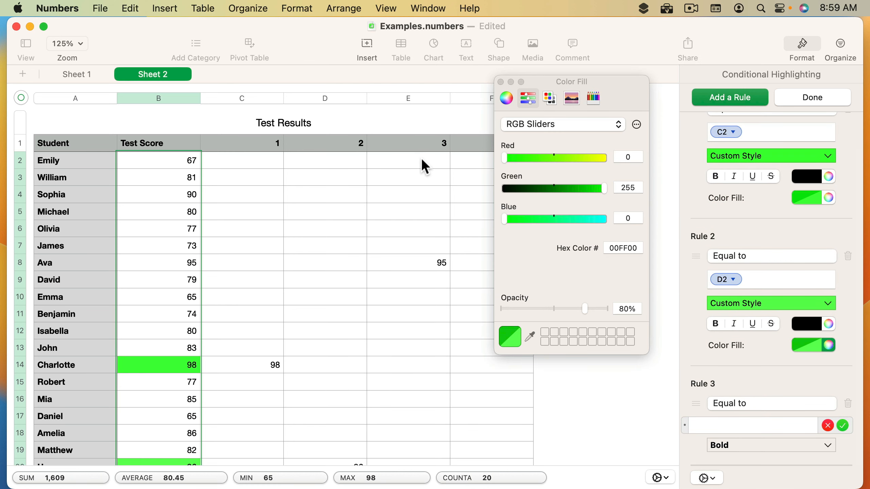
click(421, 164)
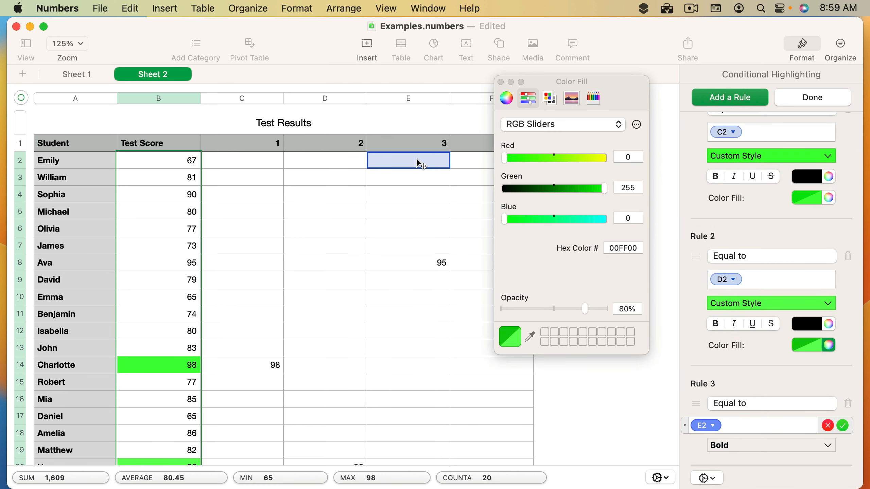
click(798, 445)
scroll(768, 363, down, 5)
click(735, 416)
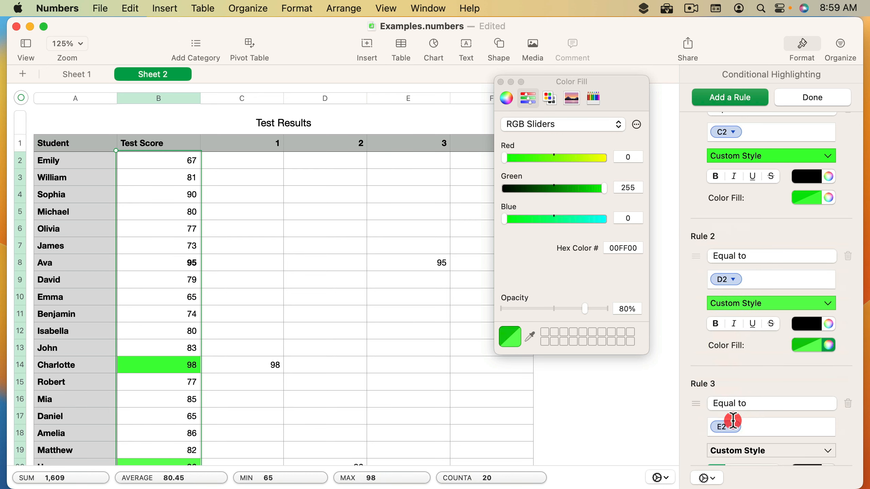
Step: Turn off the E2 rule's bold text and set its fill to RGB 0, 255, 0 at 50% opacity
click(716, 422)
click(818, 443)
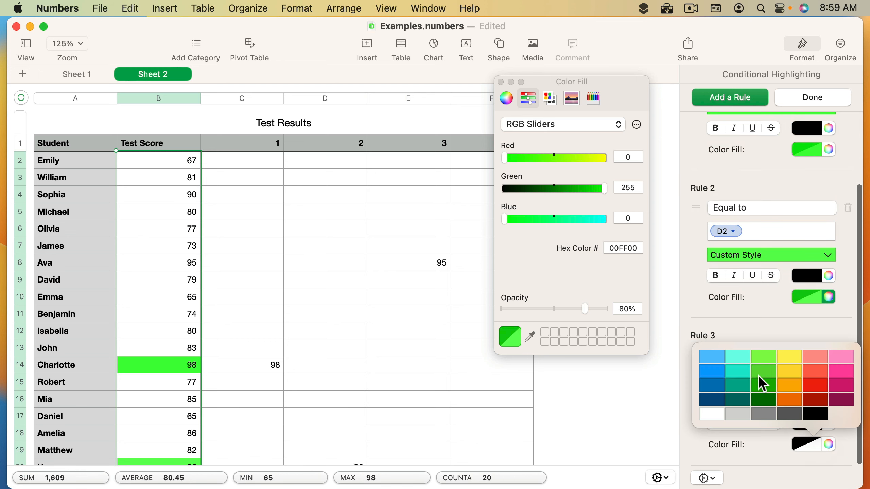
click(762, 371)
click(828, 443)
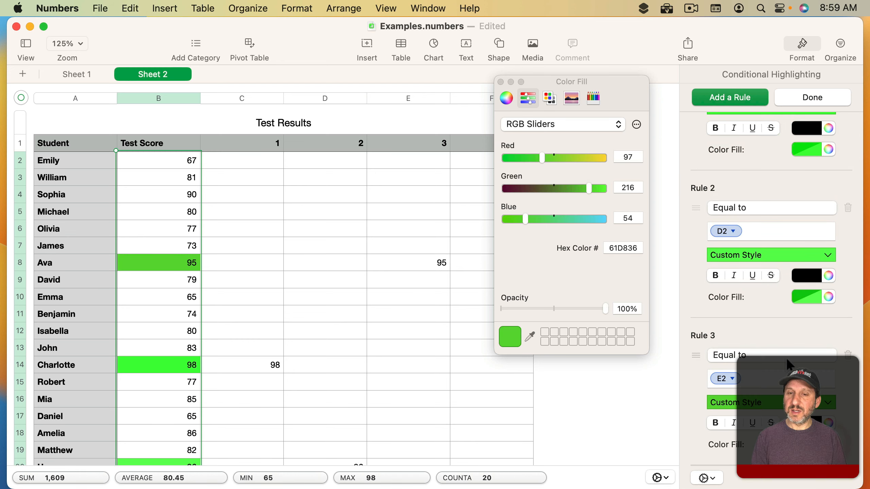
drag(545, 157, 480, 156)
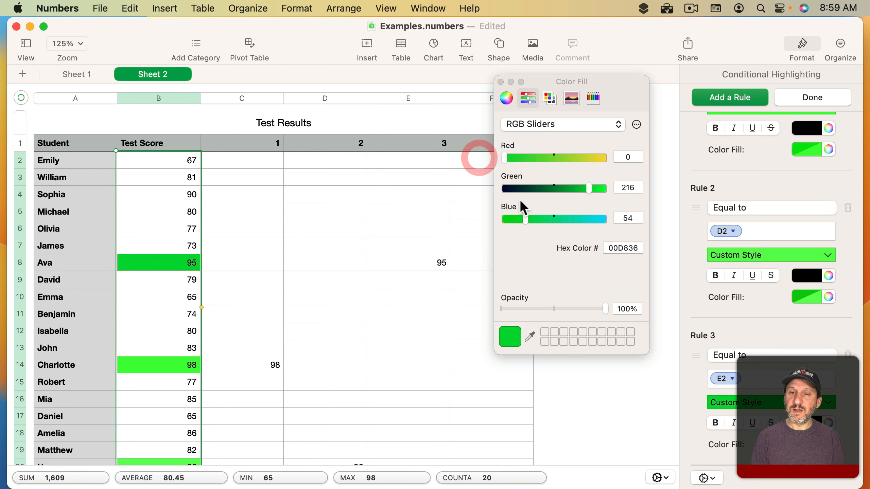
drag(525, 219, 498, 219)
drag(589, 189, 662, 188)
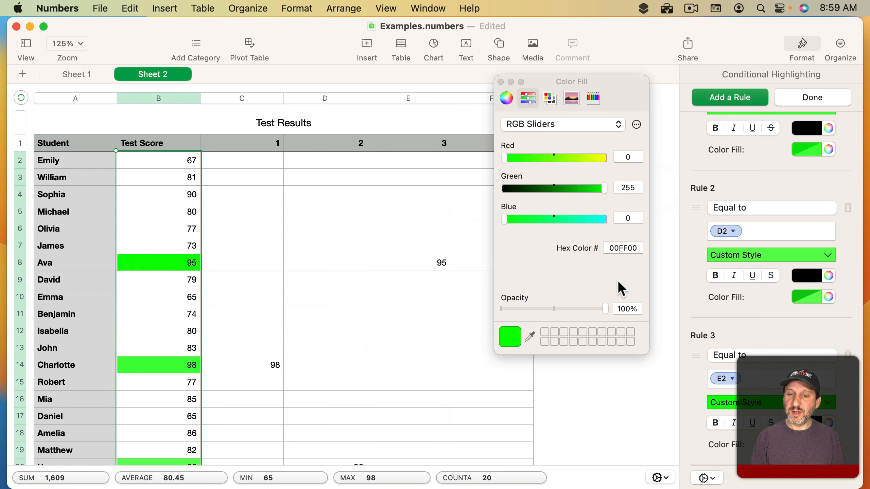
drag(605, 309, 553, 306)
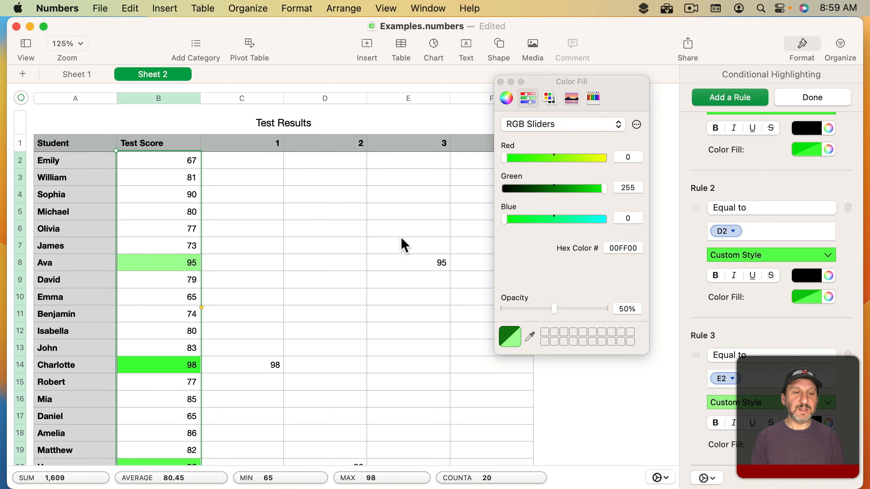
scroll(385, 232, down, 3)
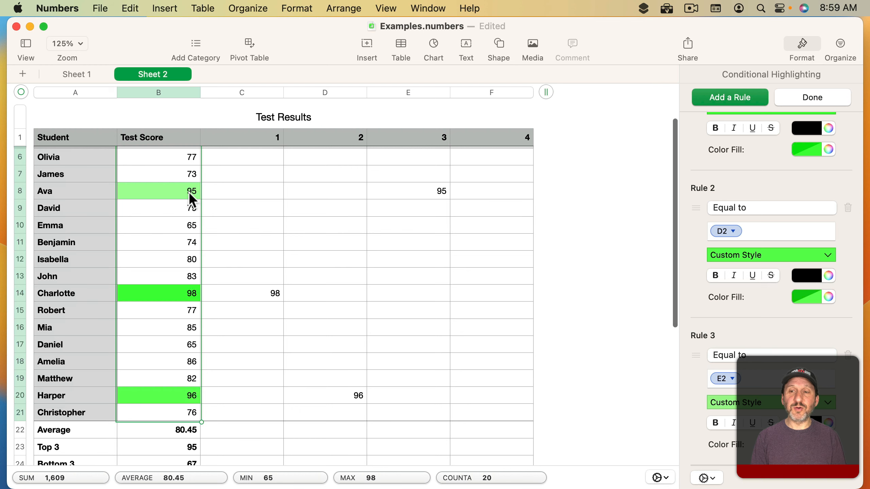
scroll(189, 192, up, 3)
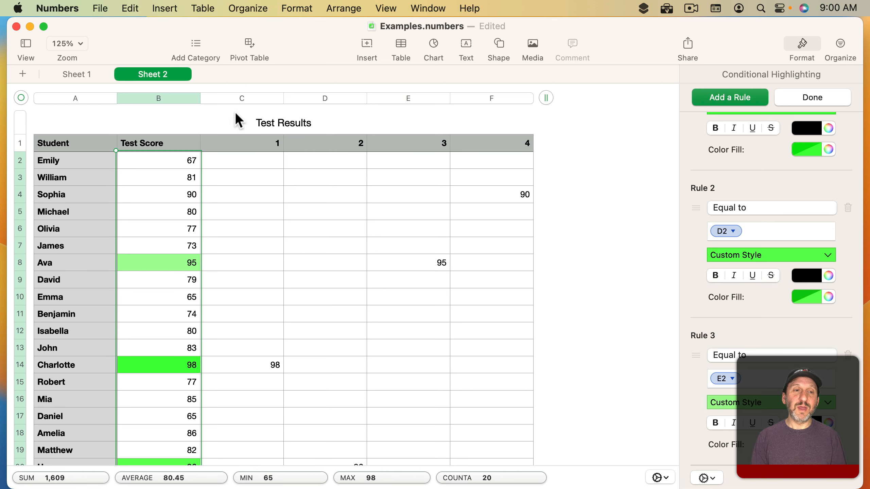
Step: Hide helper columns C through F of the Test Results table and review the highlighted scores in column B
click(231, 98)
shift+click(493, 98)
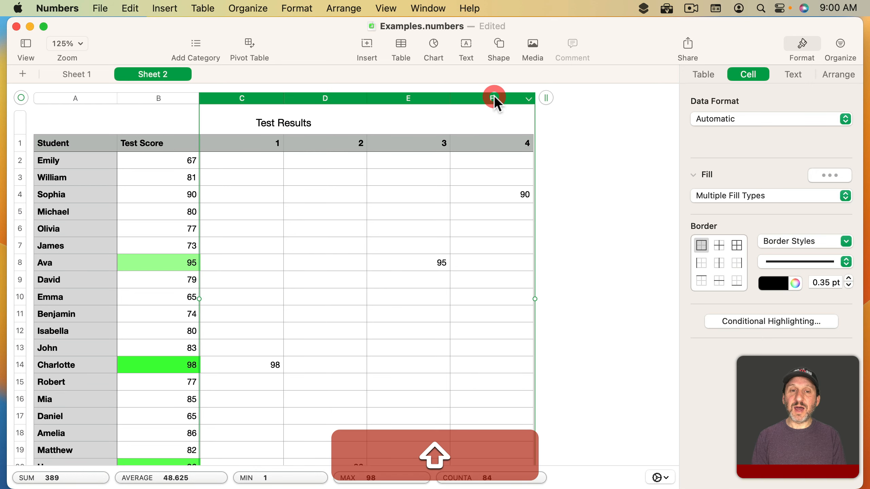
click(529, 99)
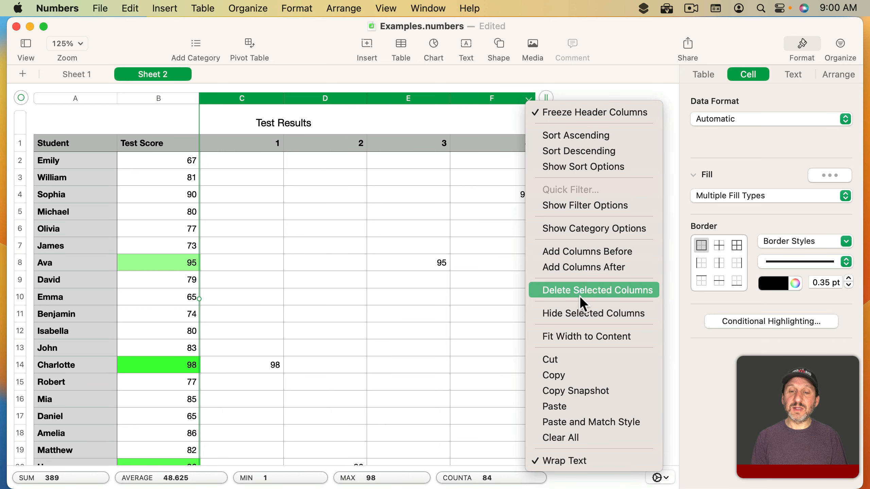
click(583, 313)
click(161, 297)
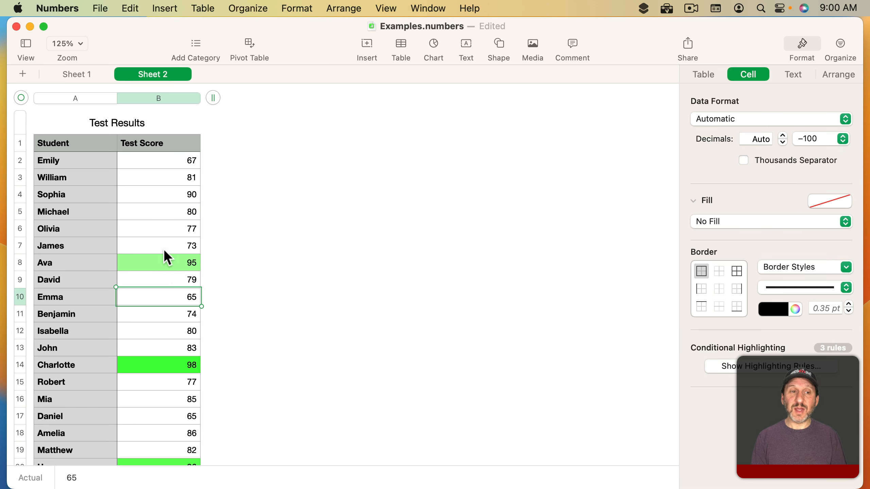
click(161, 197)
click(158, 297)
click(169, 353)
scroll(169, 358, down, 5)
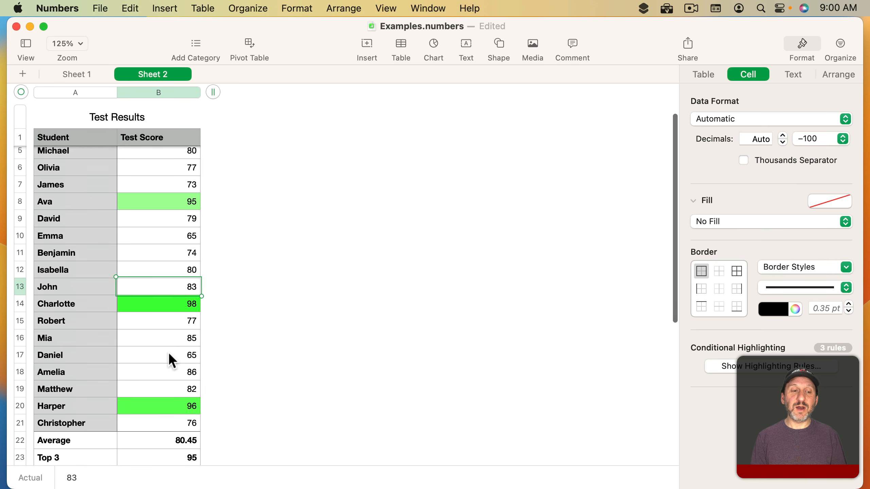